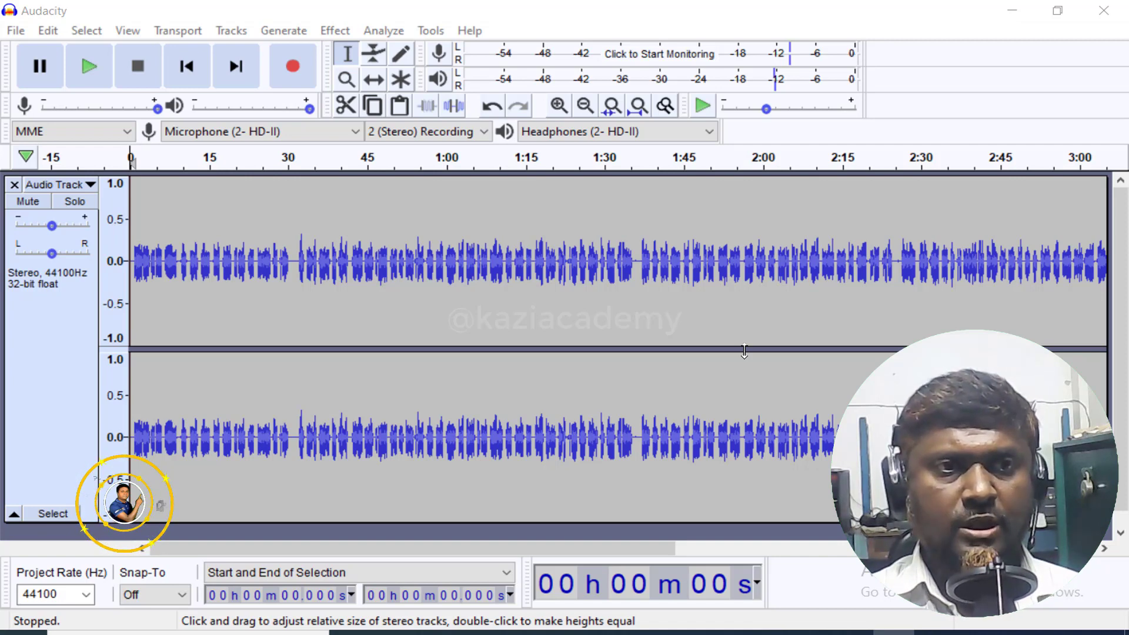
- Try selecting different passages of the audio track, including the one from about 0:31 to 1:36
left_click(399, 273)
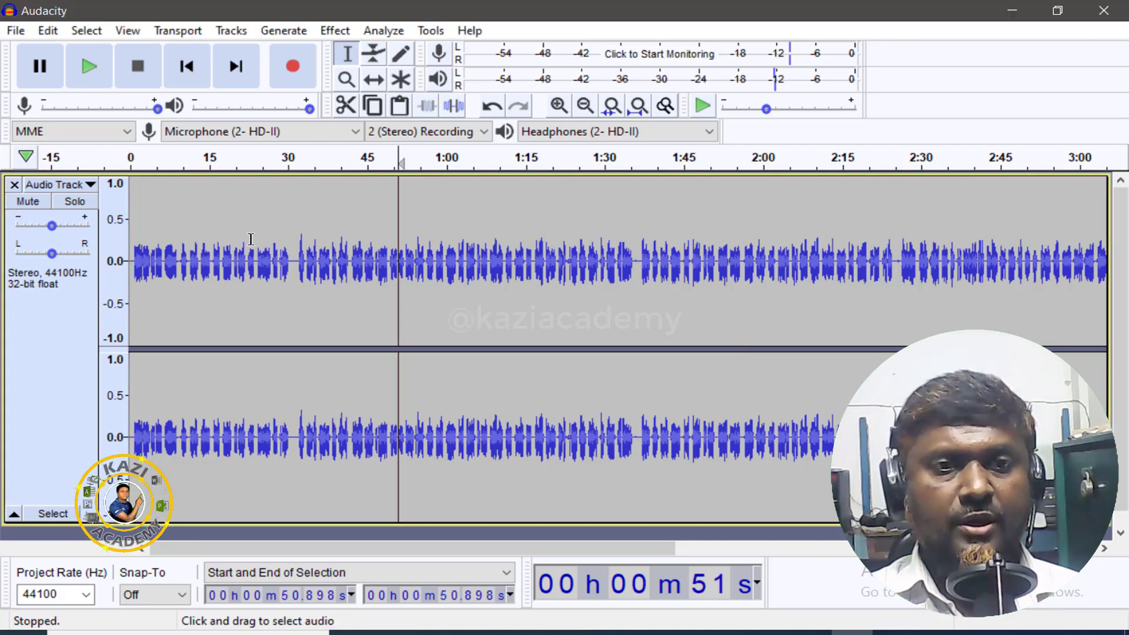
left_click_drag(251, 239, 958, 323)
left_click_drag(194, 256, 804, 330)
left_click_drag(194, 265, 631, 286)
left_click(542, 256)
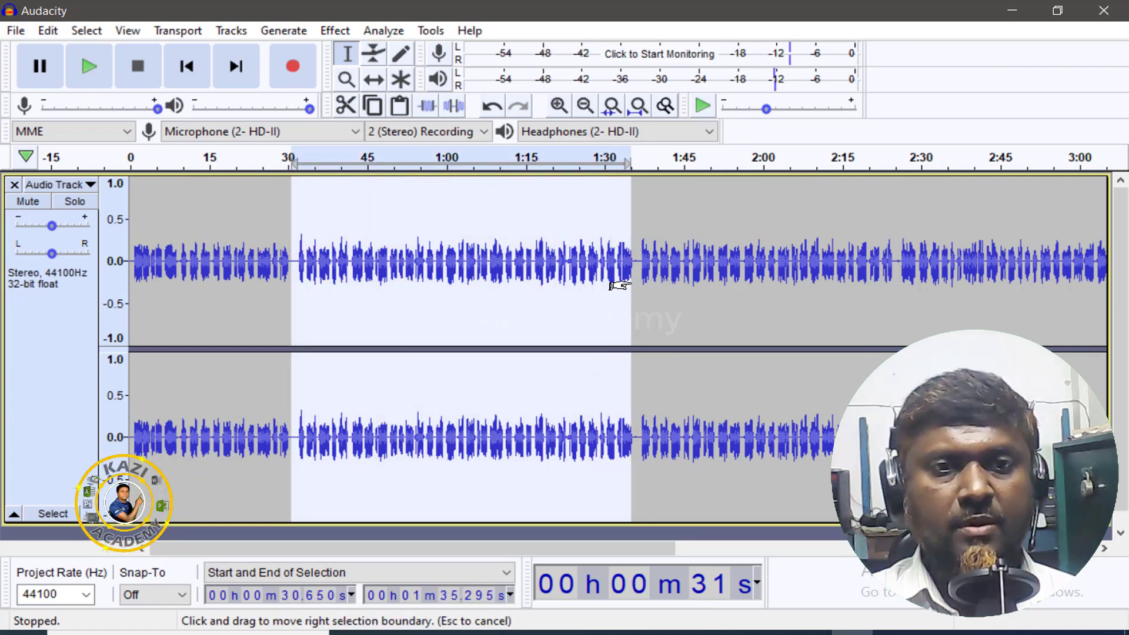
left_click_drag(298, 259, 639, 290)
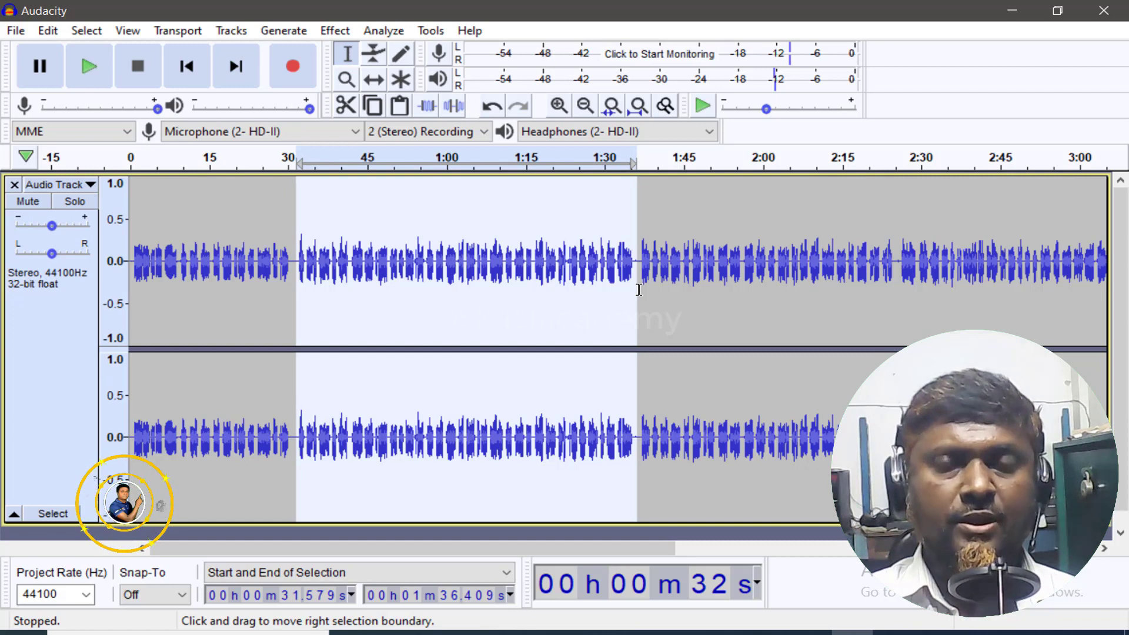
left_click(565, 282)
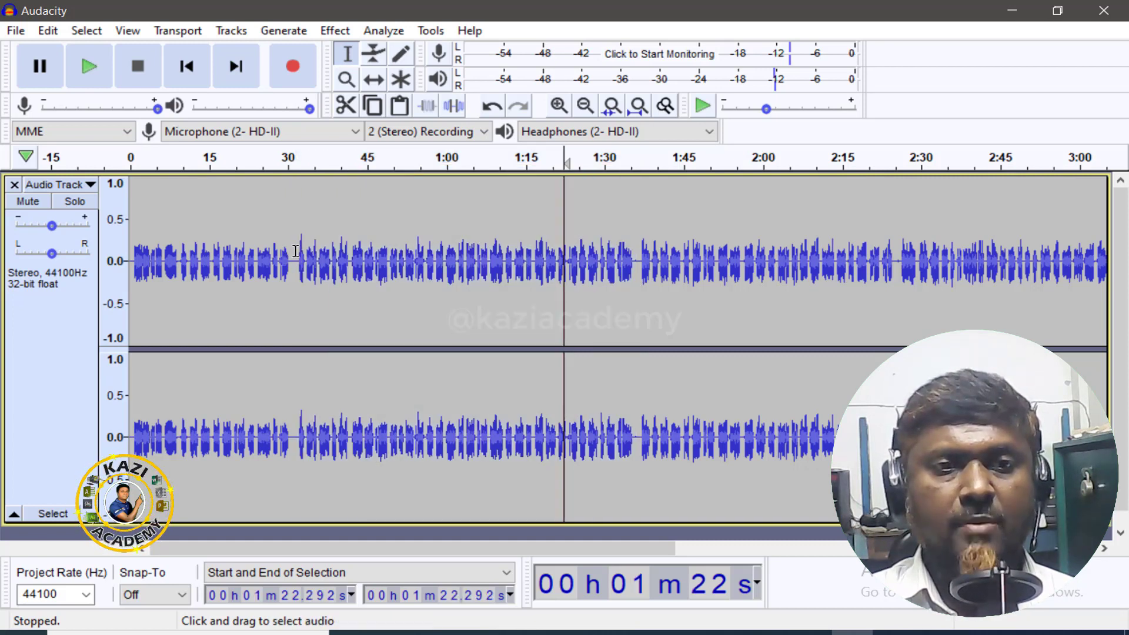
left_click_drag(295, 260, 518, 275)
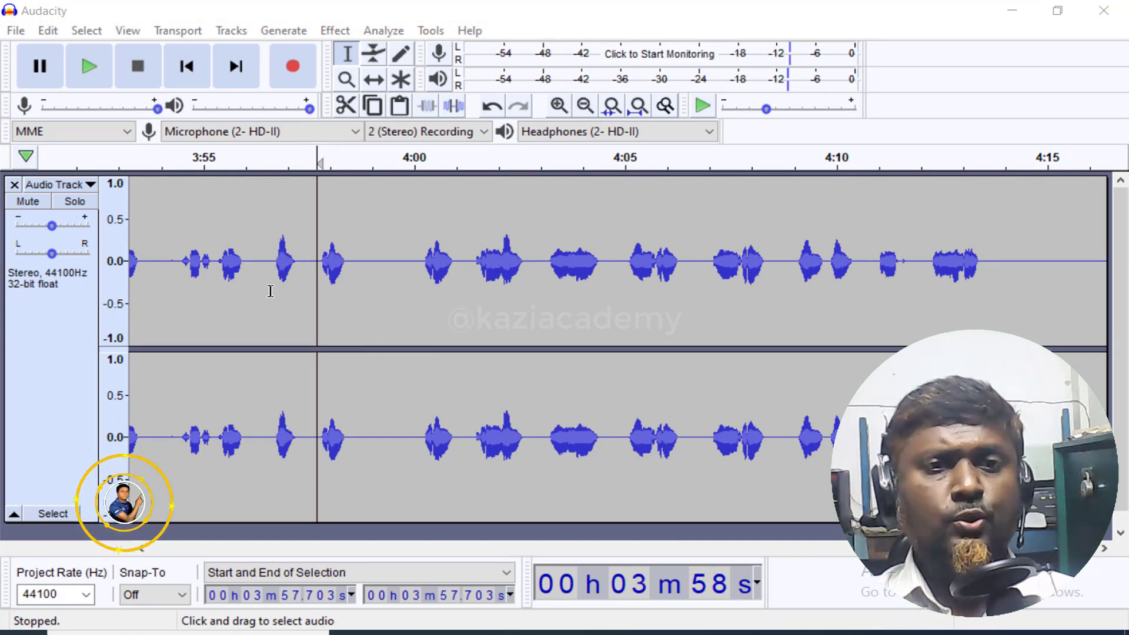
- Play the audio from about 3:57.6 and delete the passage between about 3:57.4 and 3:59.8
left_click(310, 260)
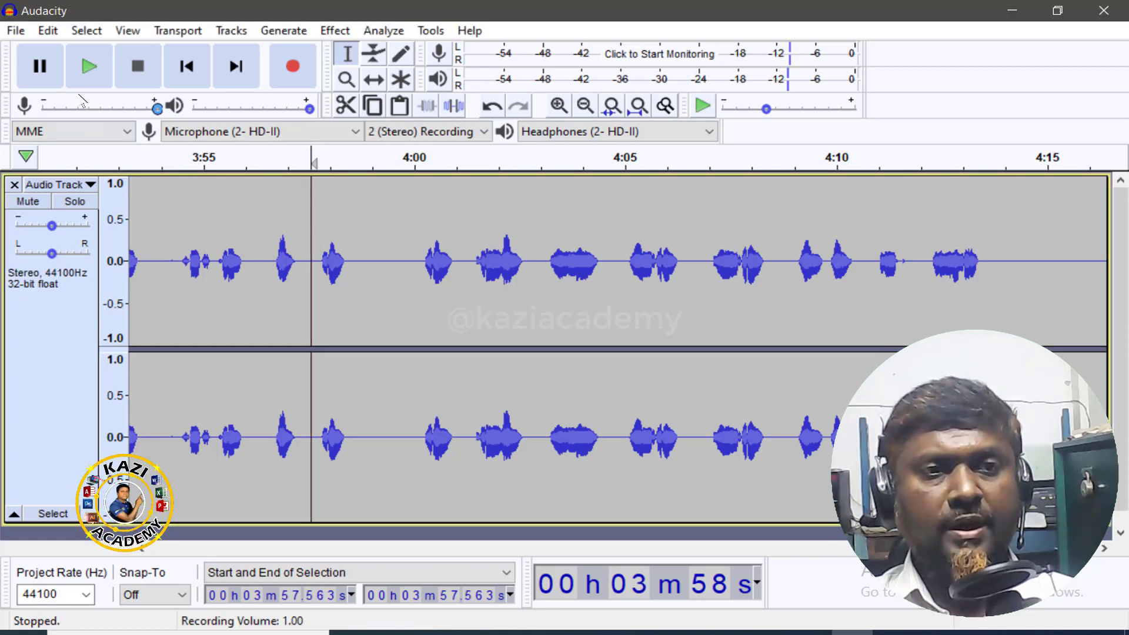
left_click(104, 75)
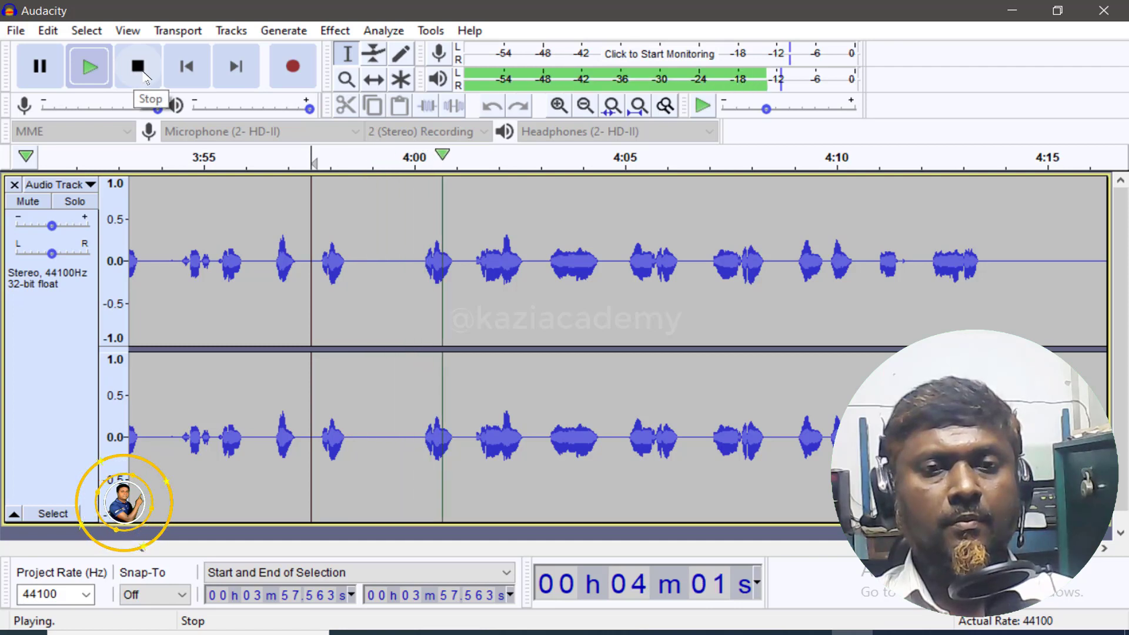
left_click(144, 75)
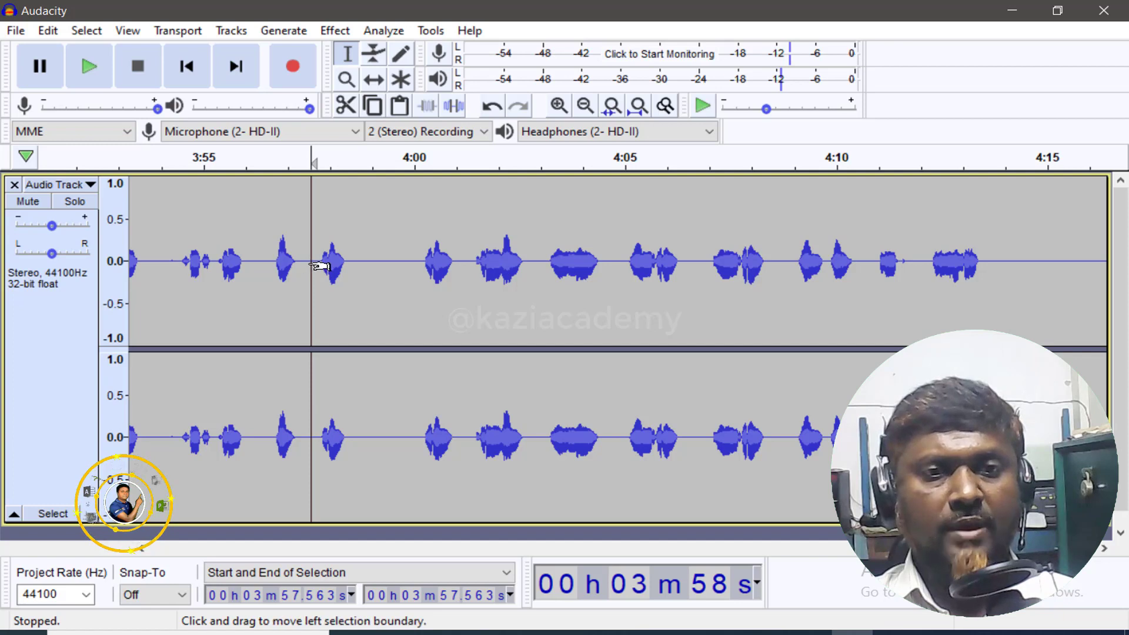
left_click_drag(320, 266, 403, 292)
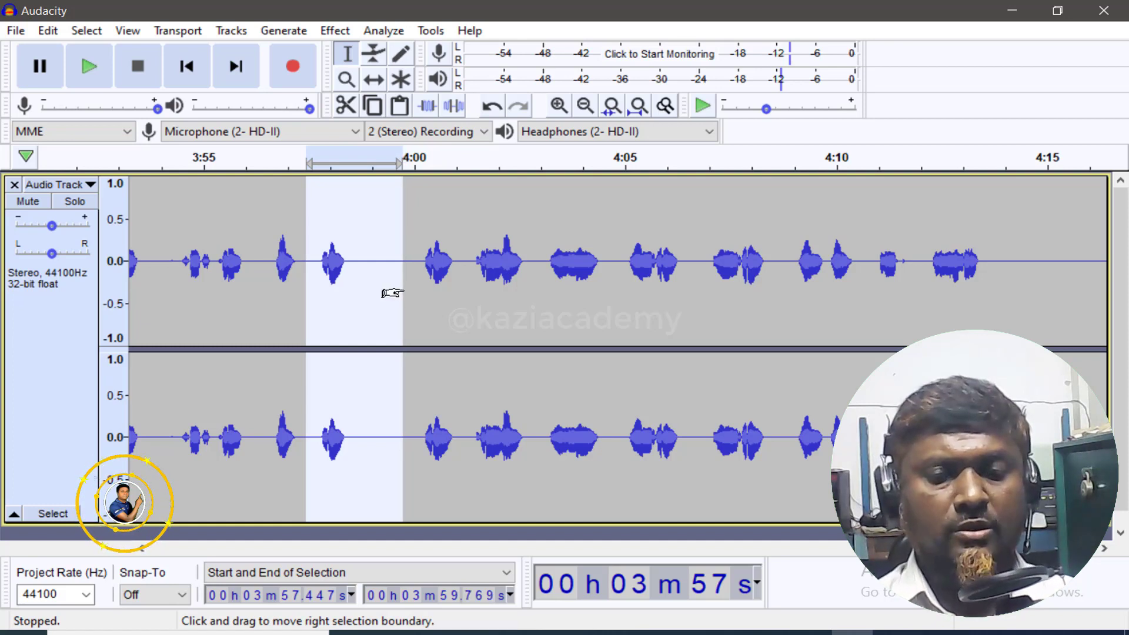
key("Delete")
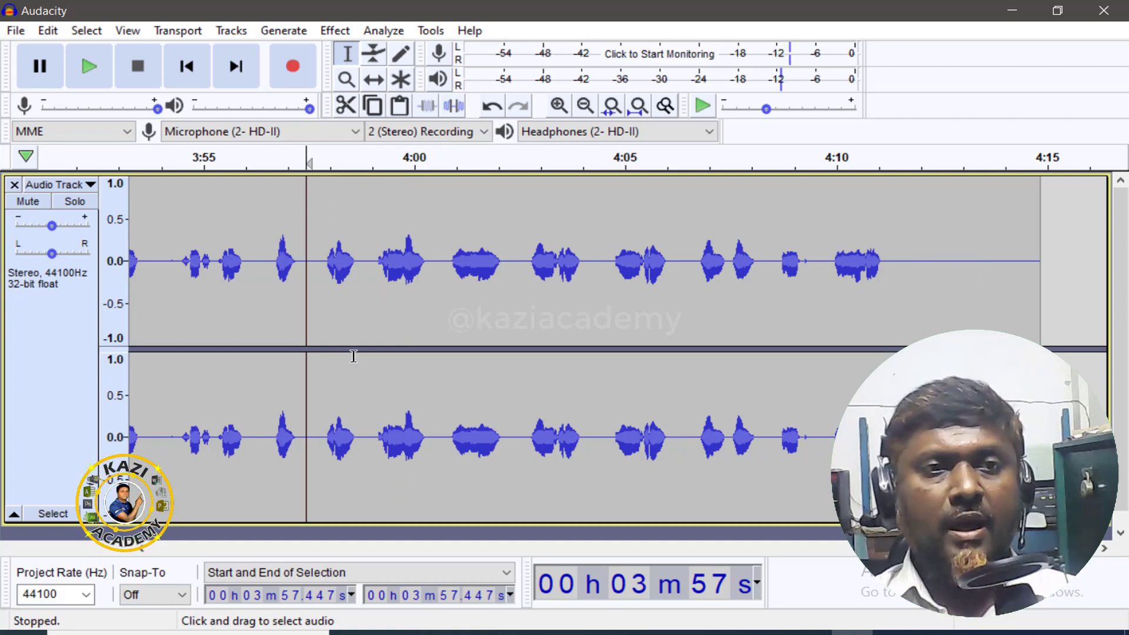
- Jump between the start and end of the track and play a few seconds from the start
left_click(187, 67)
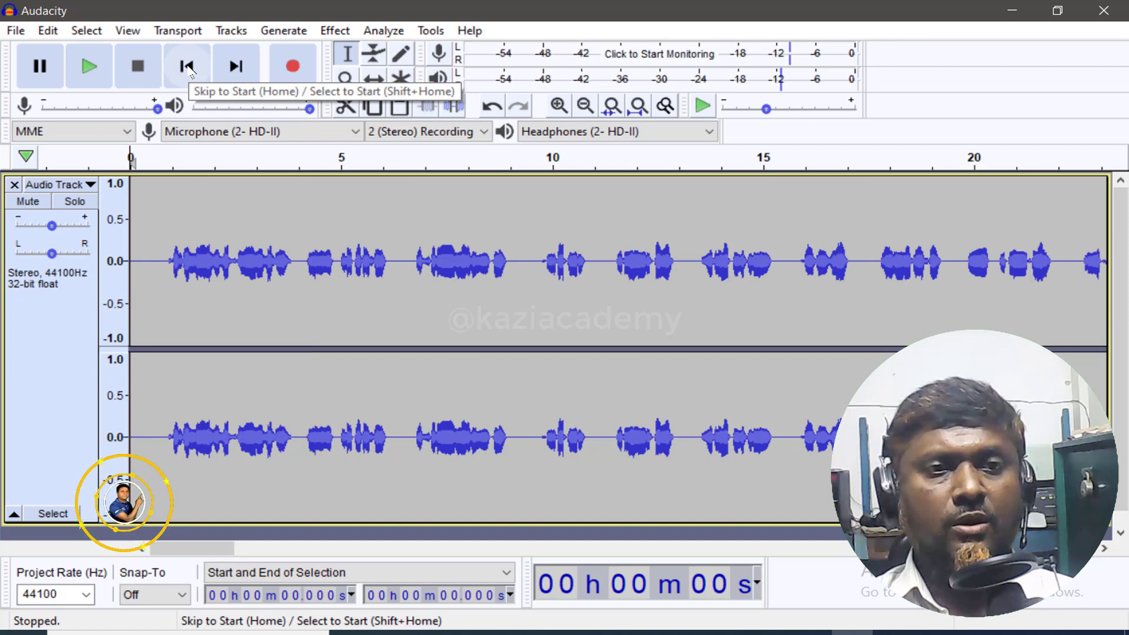
left_click(237, 67)
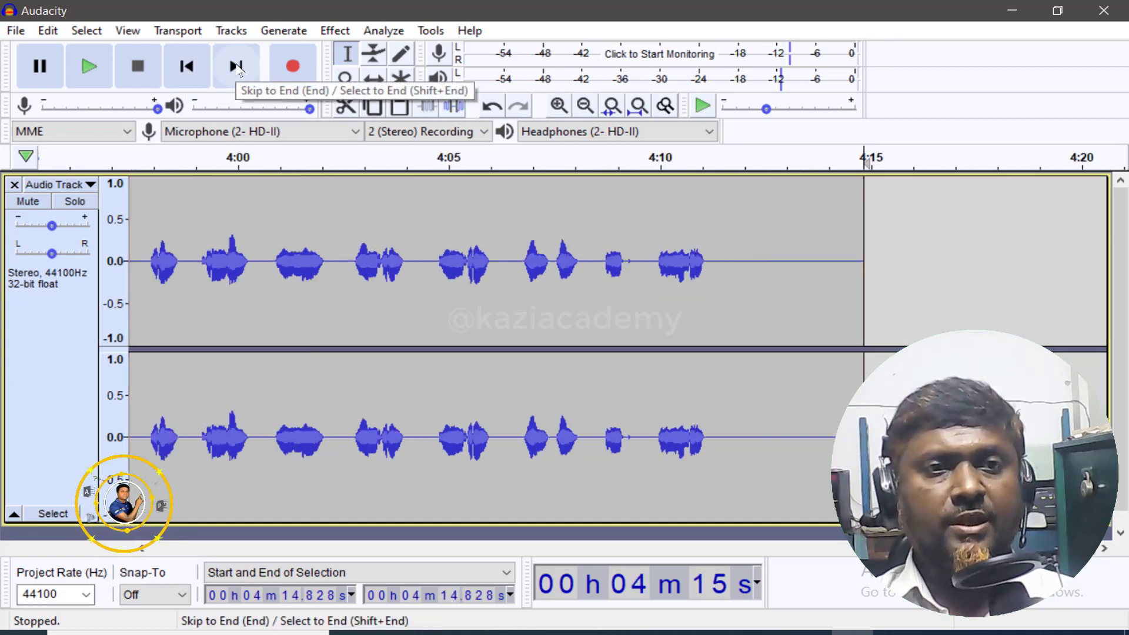
left_click(187, 67)
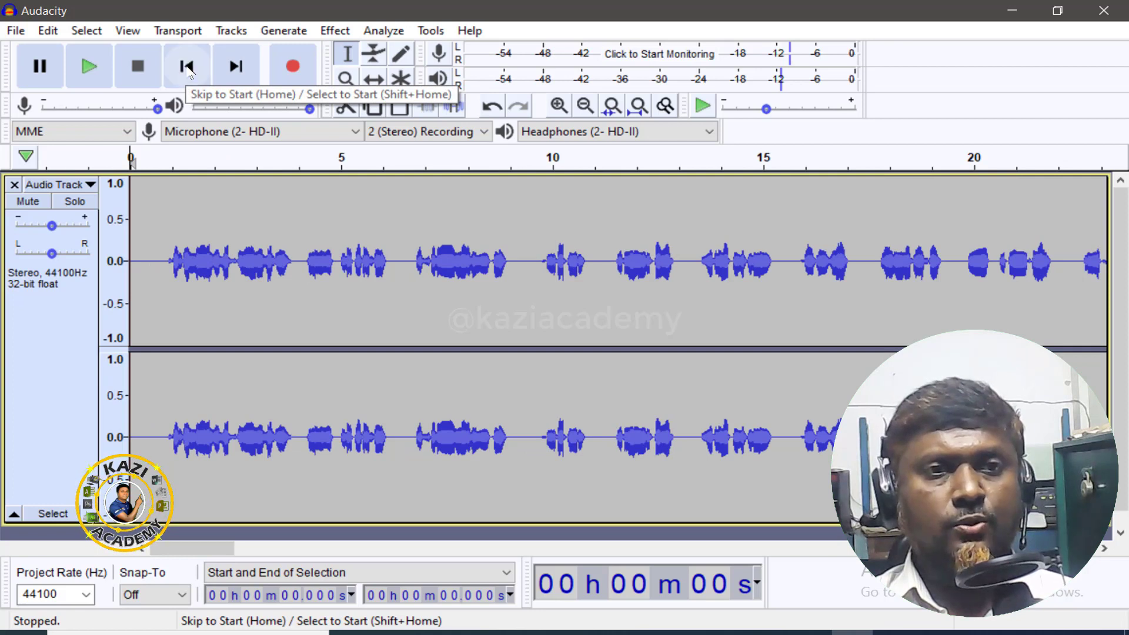
left_click(91, 67)
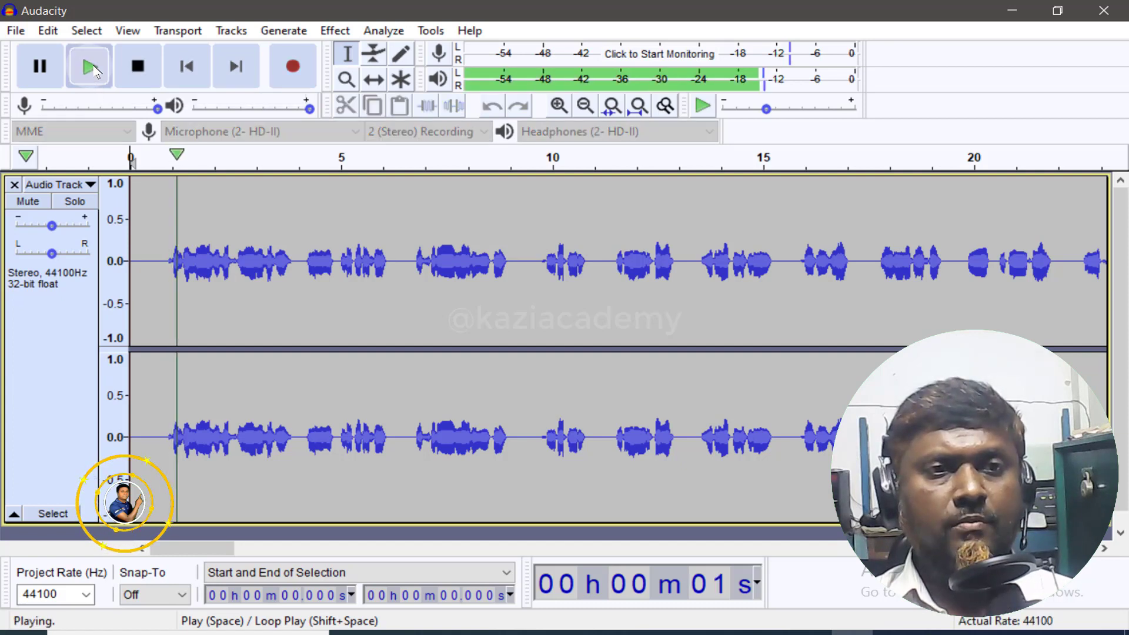
left_click(137, 69)
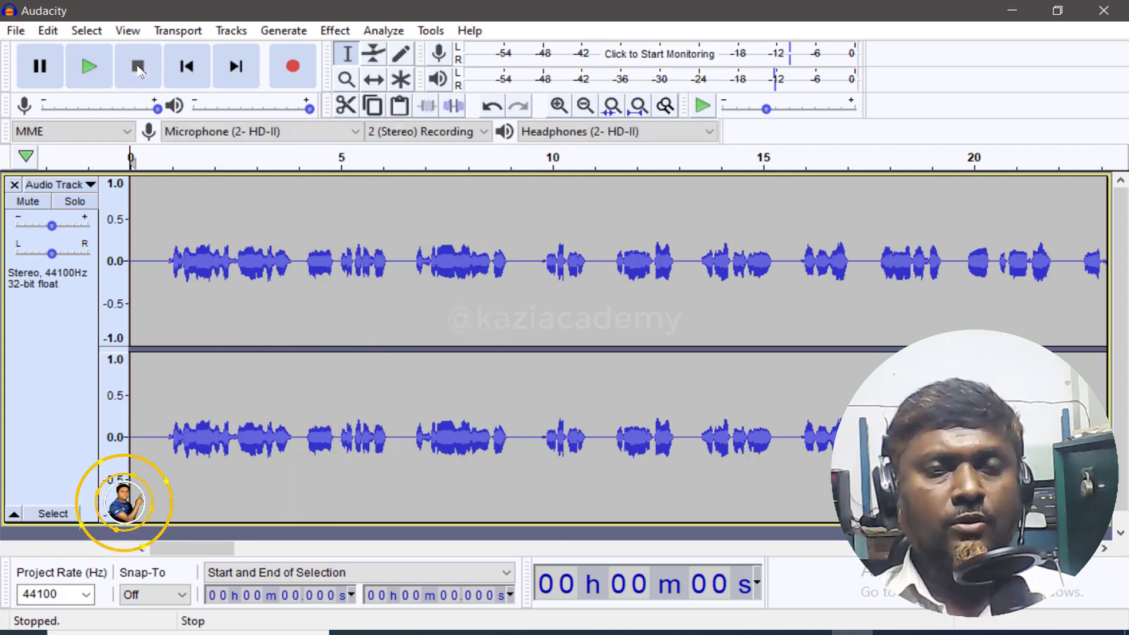
- Try selecting passages near the track's beginning, from about 0.6 to 9.2 seconds and from about 0.8 to 6.7 seconds
left_click(154, 253)
left_click_drag(155, 254, 517, 295)
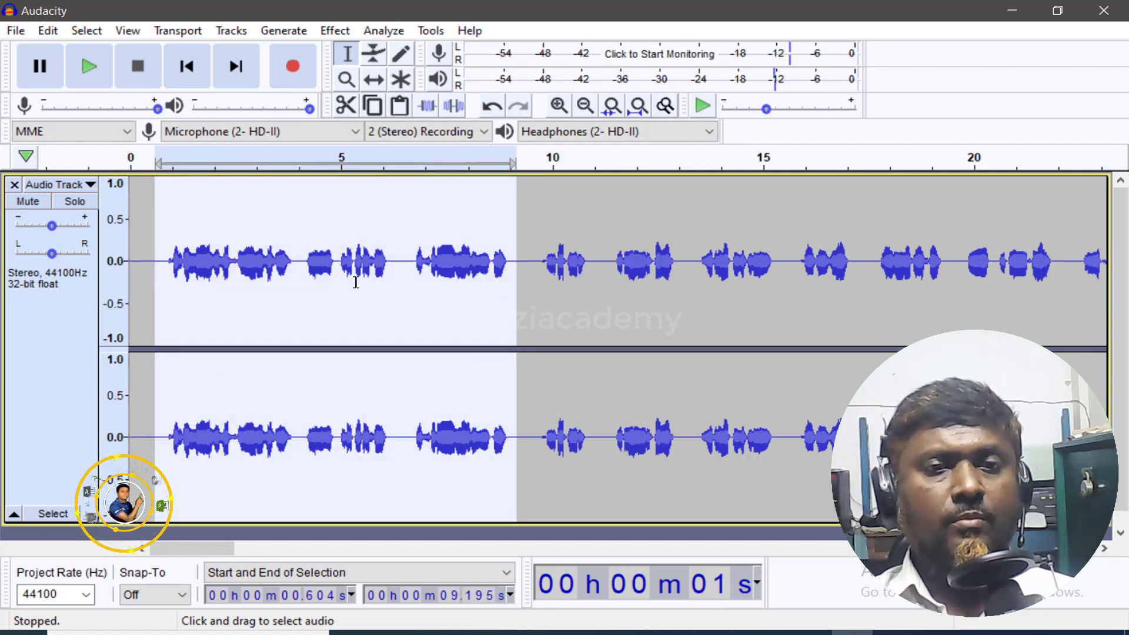
left_click(310, 281)
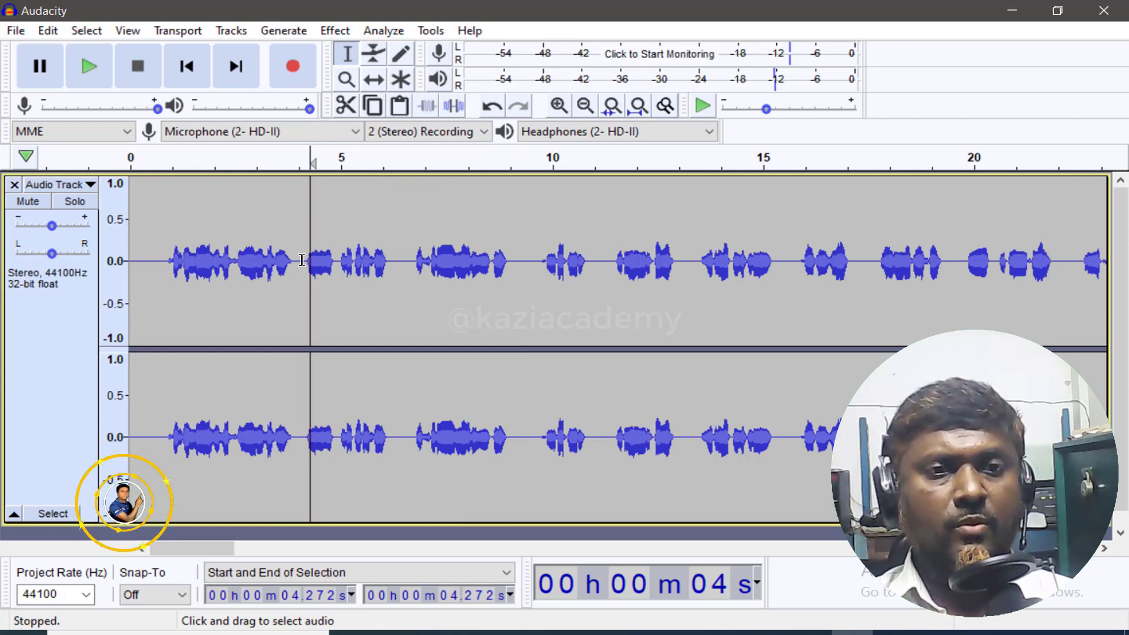
left_click(301, 260)
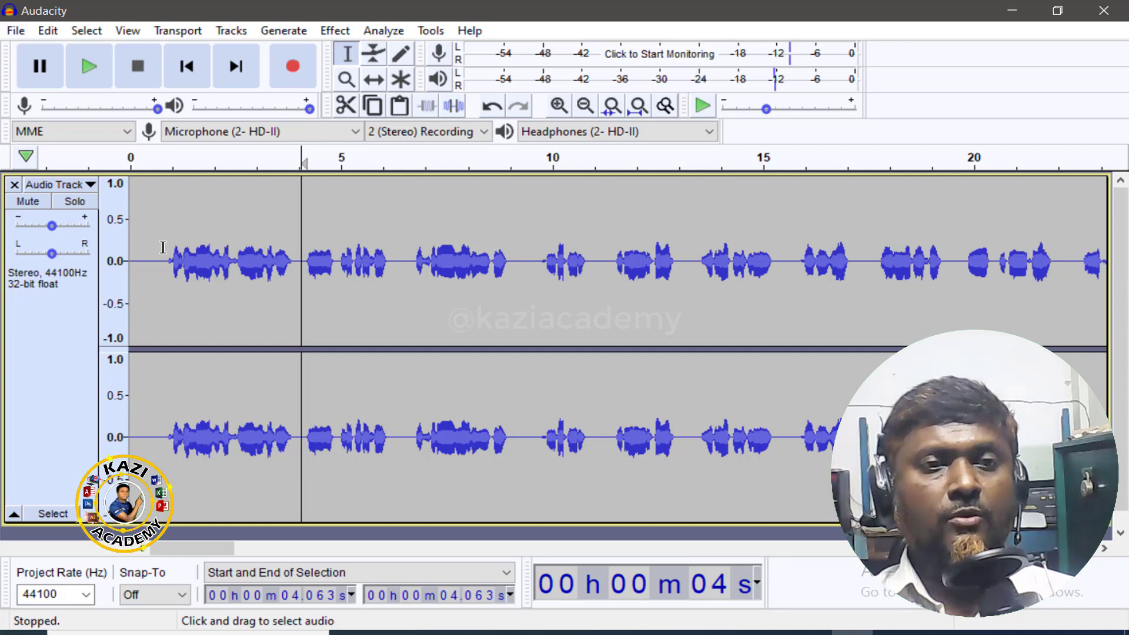
left_click_drag(163, 247, 412, 303)
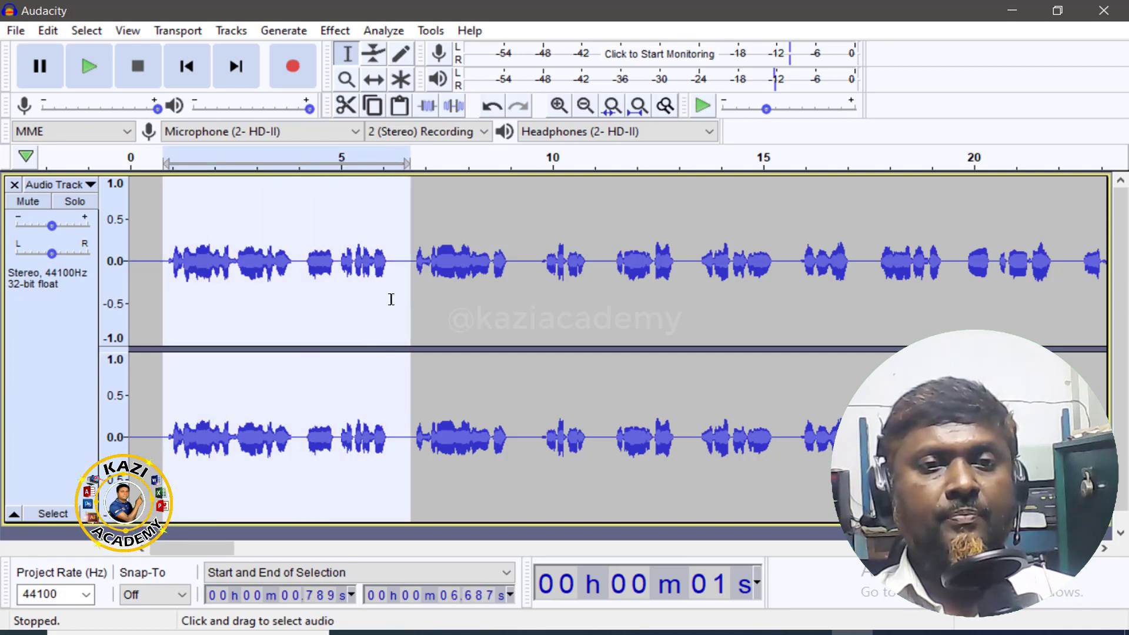
left_click(391, 298)
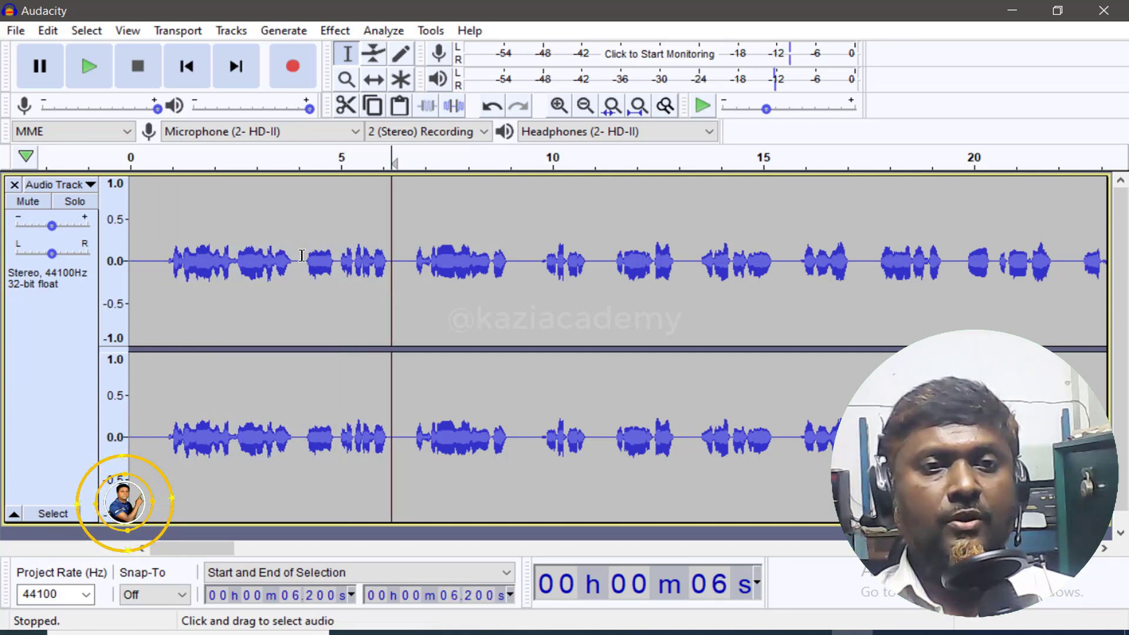
key("ctrl+a")
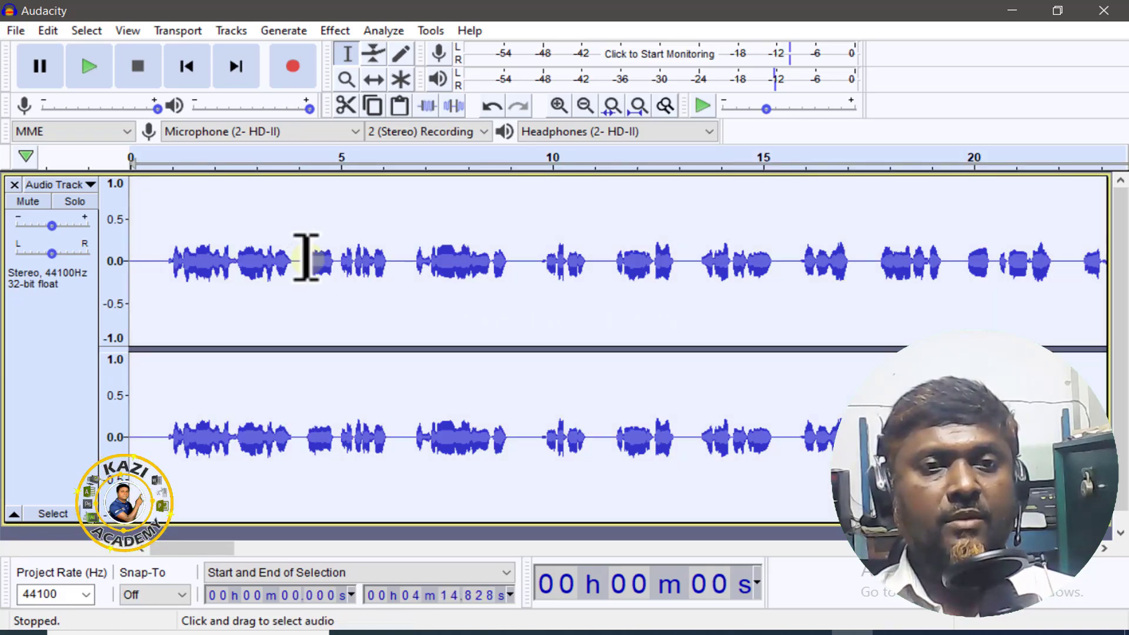
left_click(335, 30)
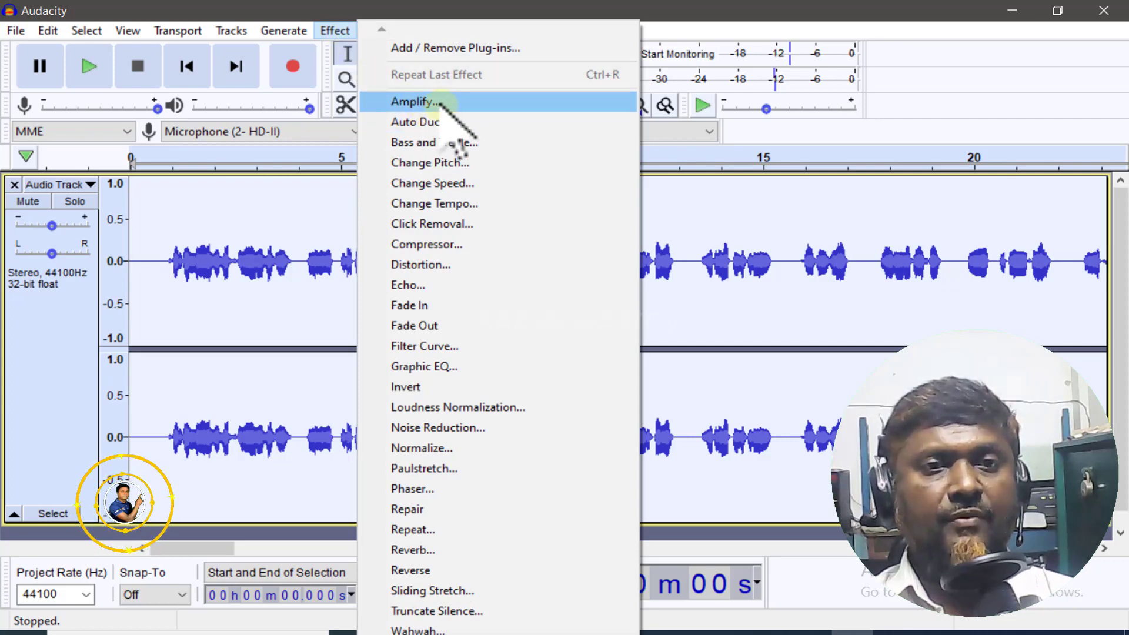
left_click(414, 101)
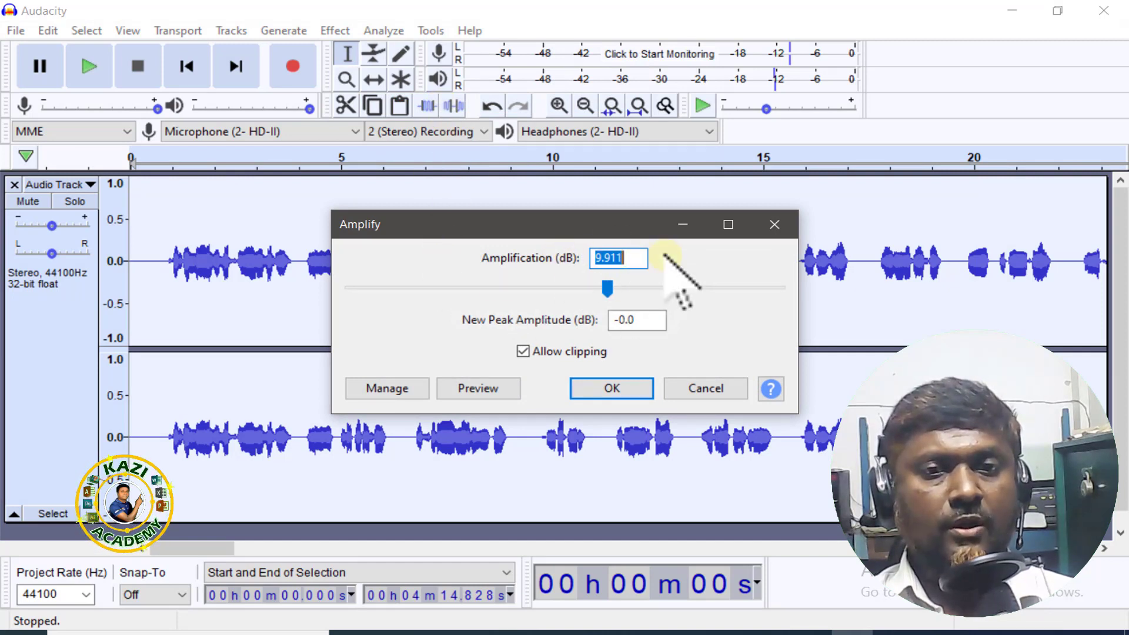
left_click(682, 386)
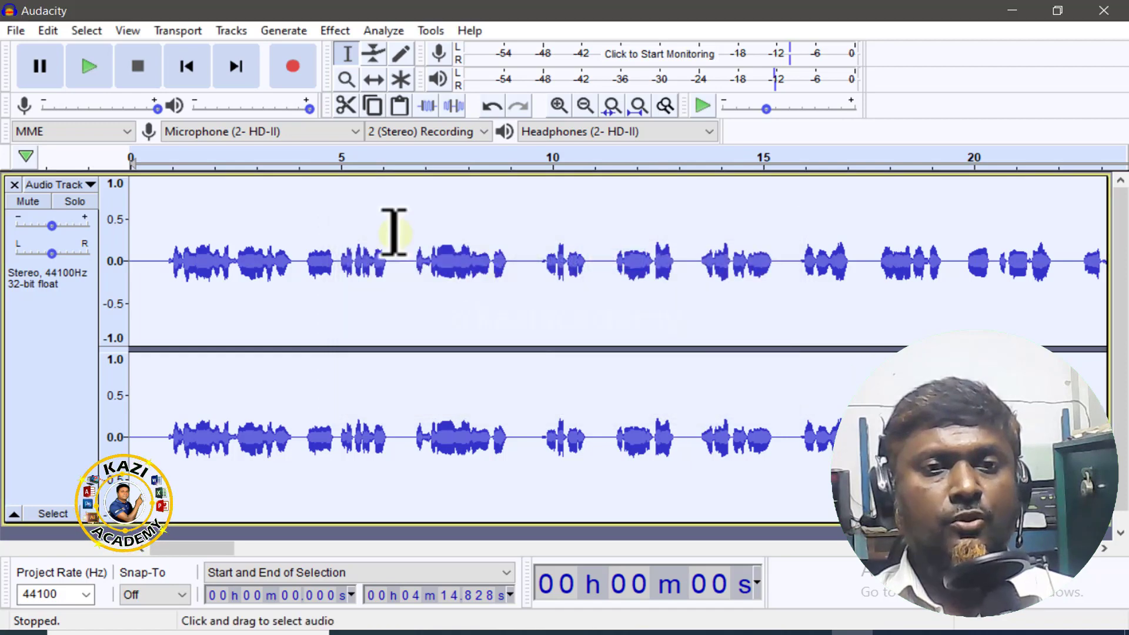
- Select the entire track and amplify it by 9.911 dB with clipping allowed
left_click(394, 232)
key("ctrl+a")
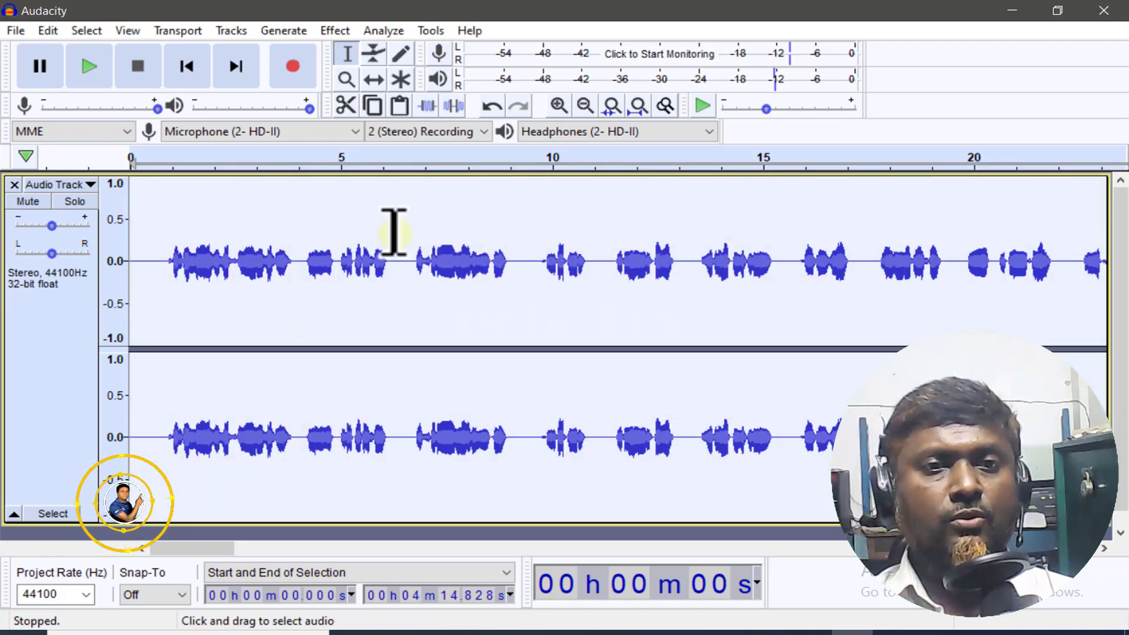
left_click(332, 30)
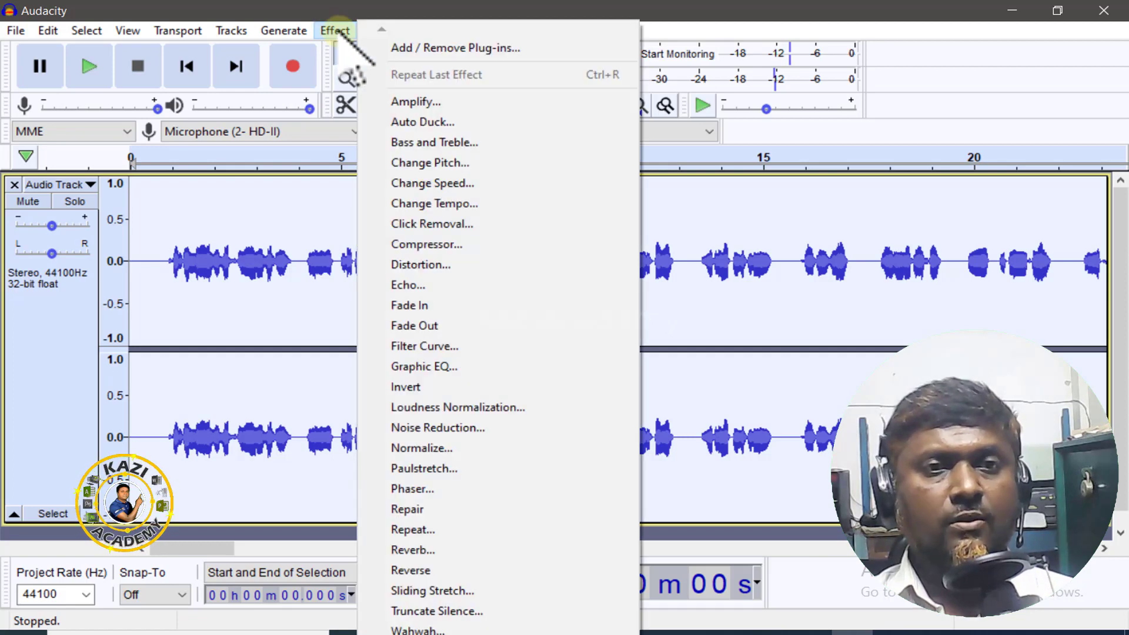
left_click(432, 103)
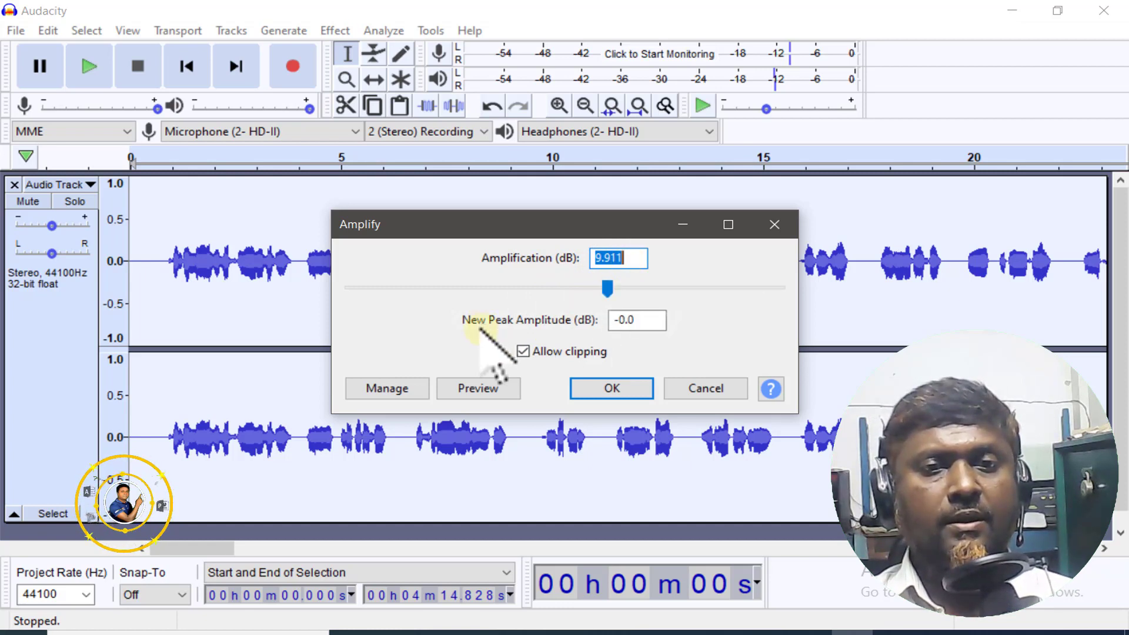
left_click(525, 351)
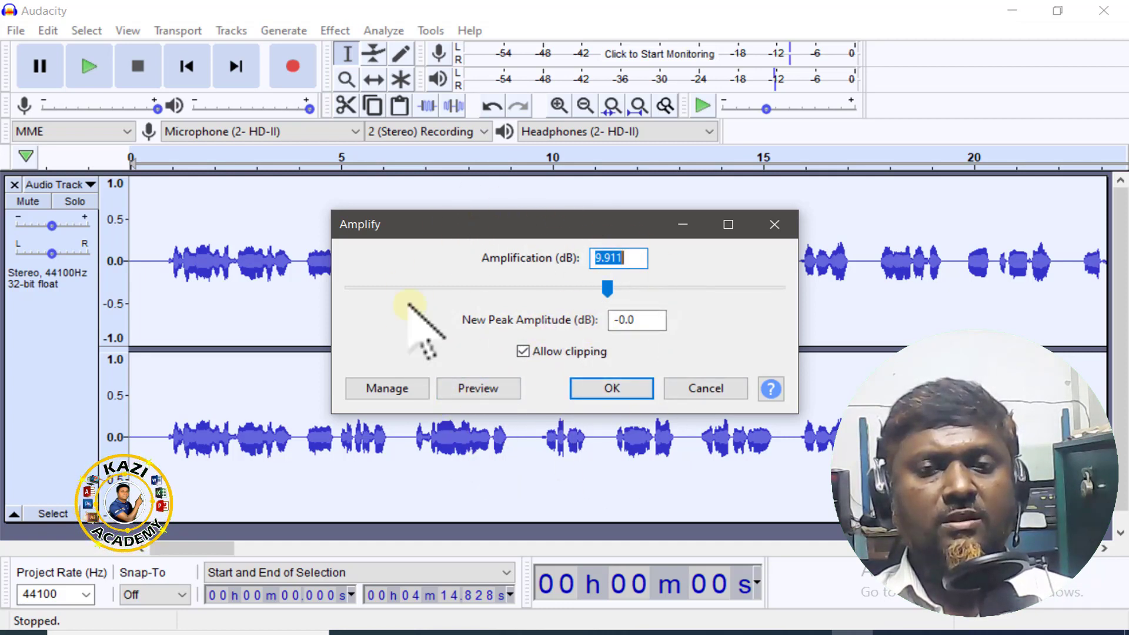
left_click(609, 391)
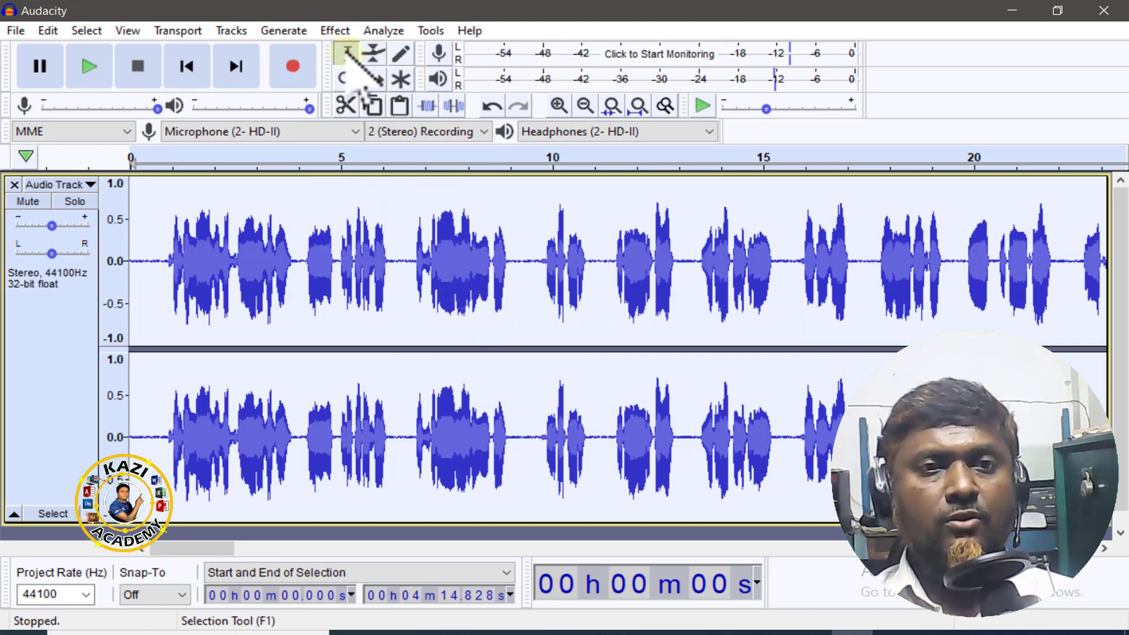
- Capture a noise profile from the whole selected track for the Noise Reduction effect
left_click(336, 31)
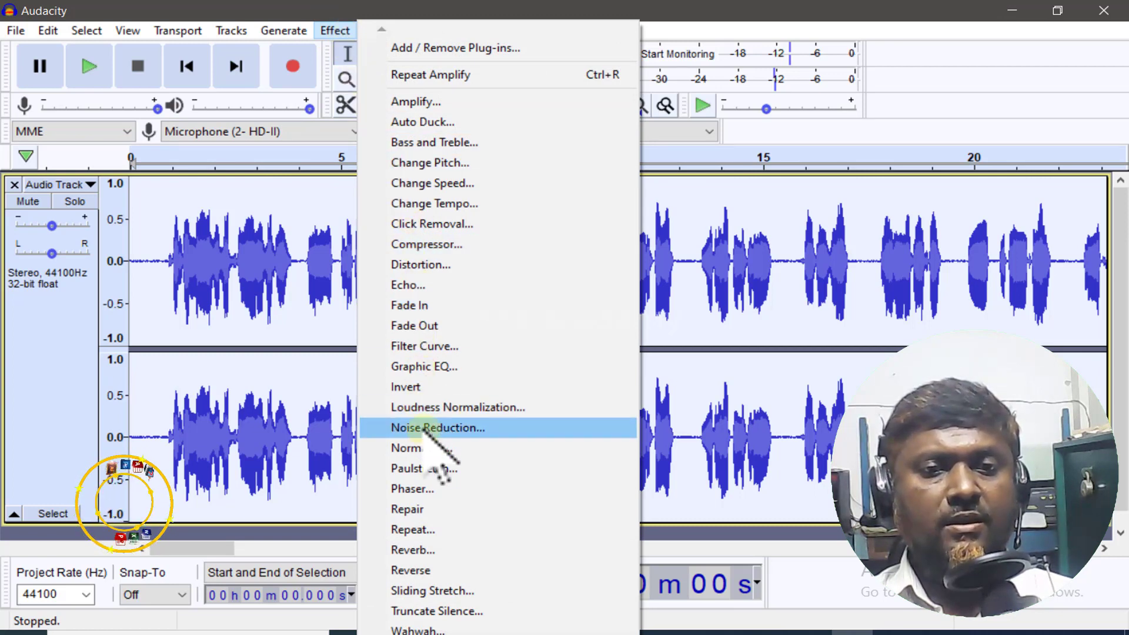
left_click(484, 429)
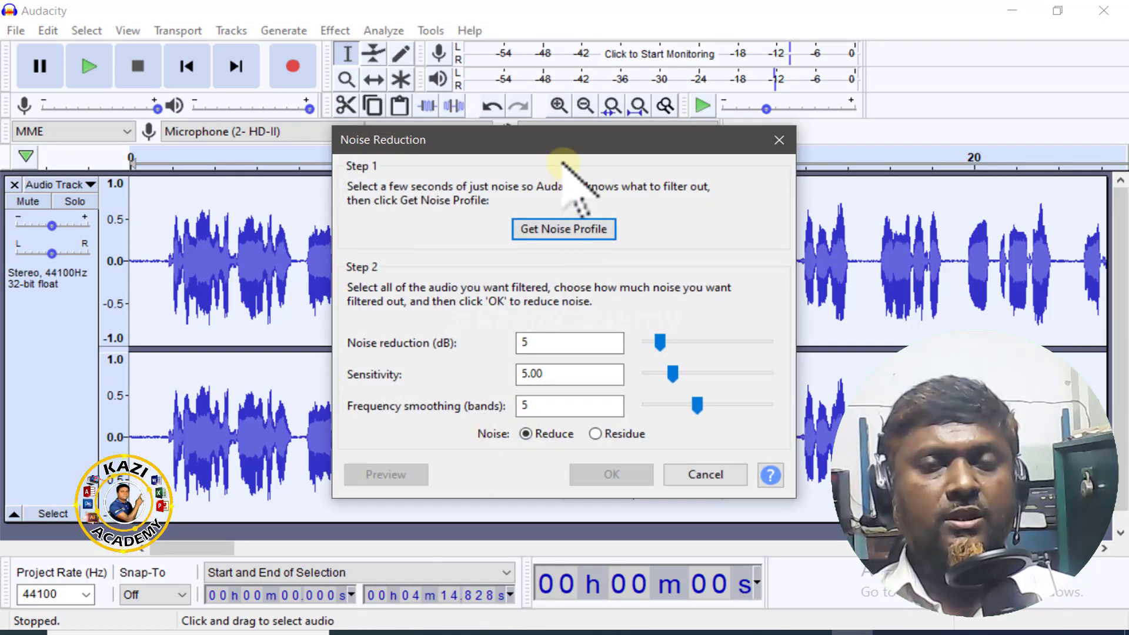
left_click_drag(560, 141, 534, 118)
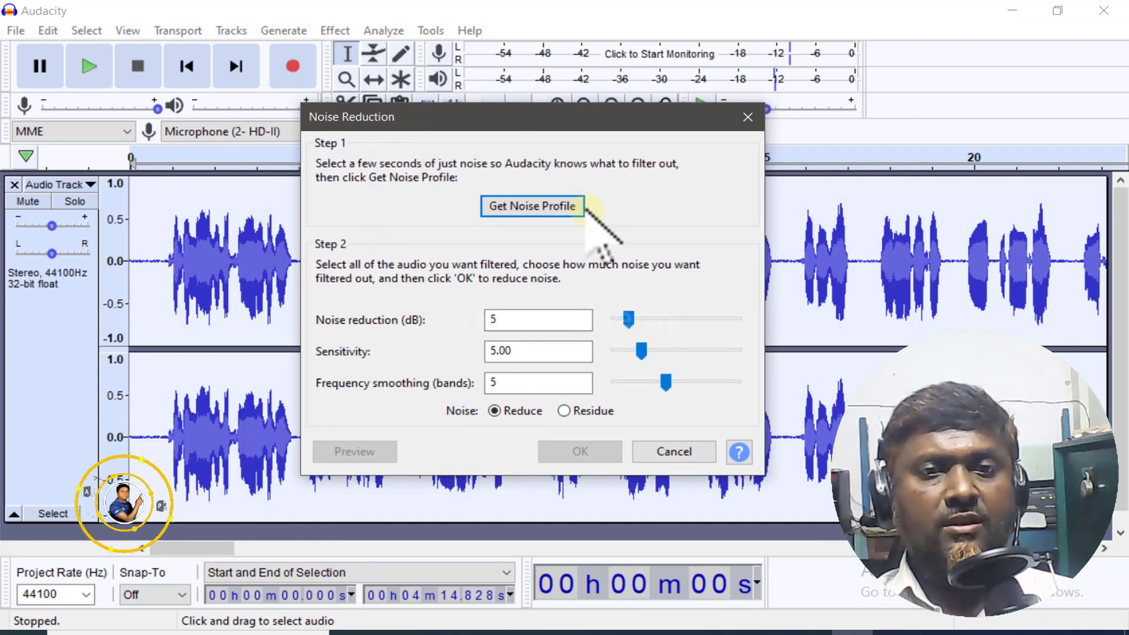
left_click(537, 322)
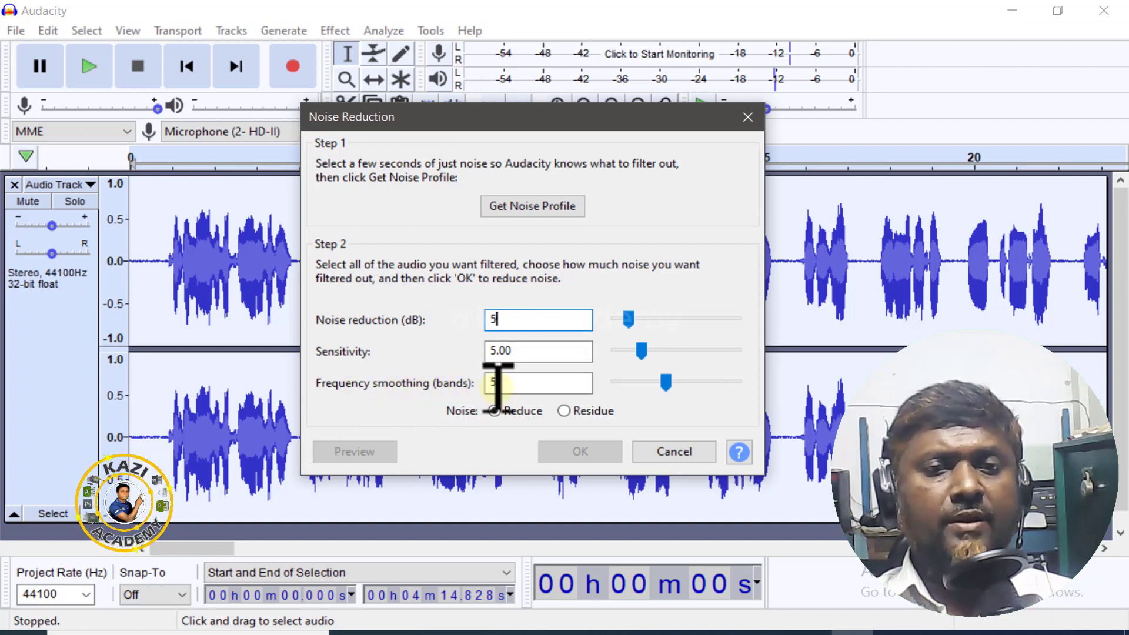
left_click(530, 352)
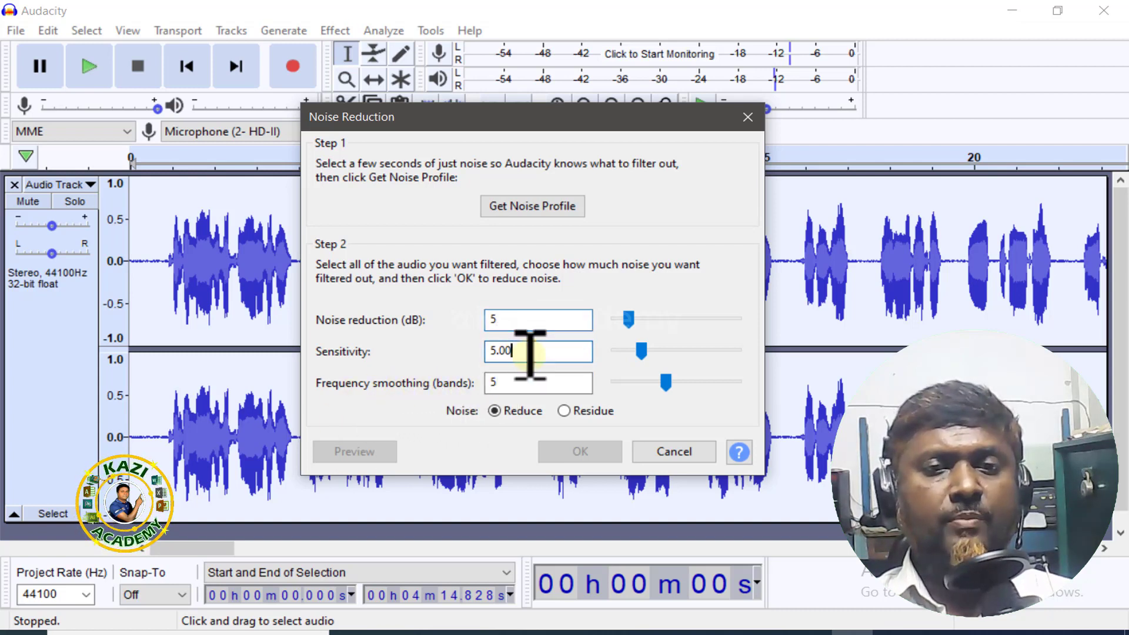
left_click(523, 383)
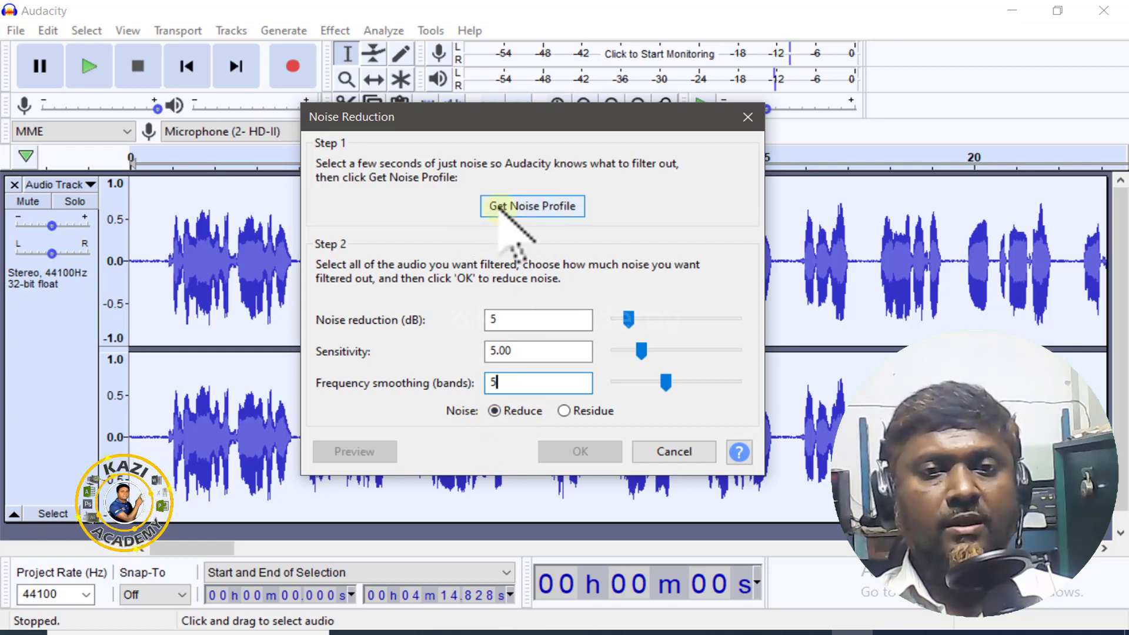
left_click(542, 207)
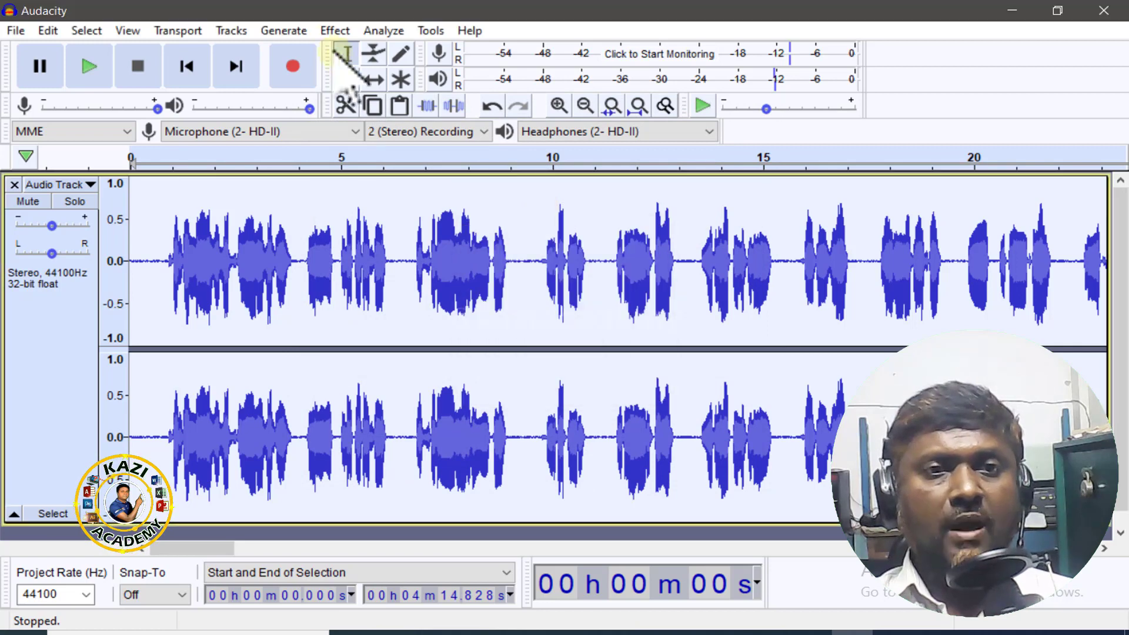
- Apply Noise Reduction to the whole track with 5 dB reduction, sensitivity 5.00 and 5 frequency smoothing bands
left_click(333, 31)
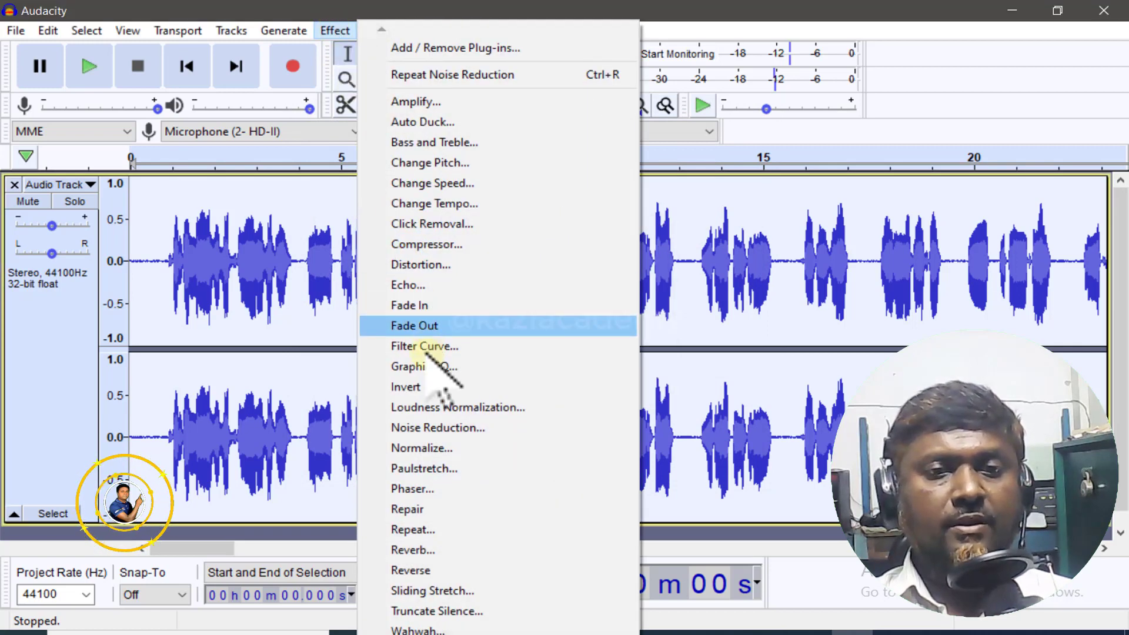
left_click(464, 428)
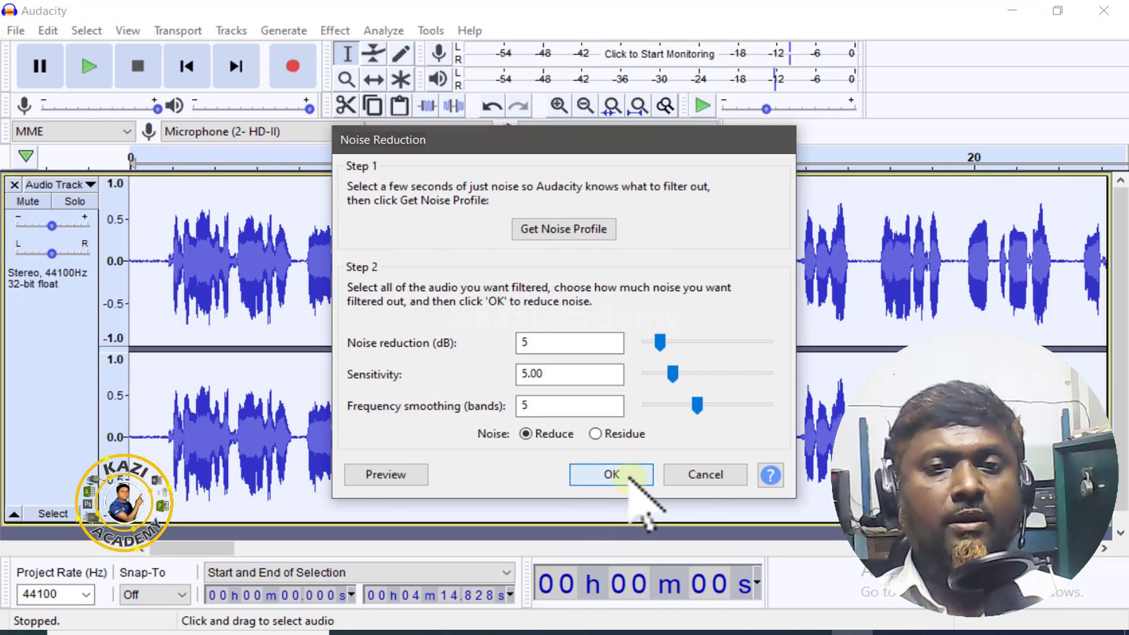
left_click(628, 478)
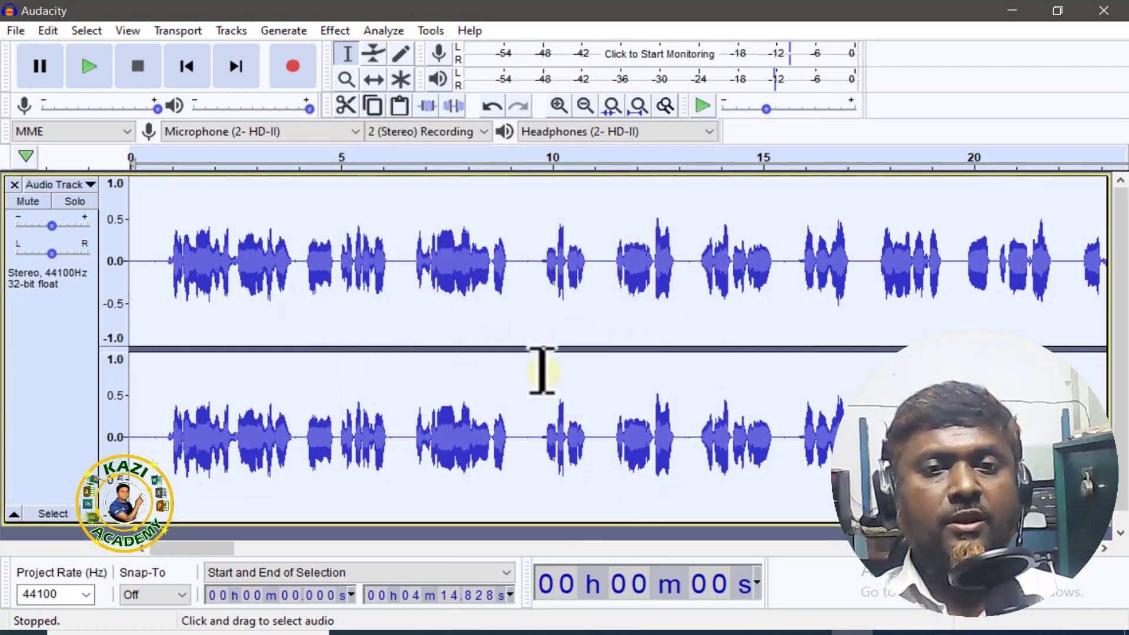
- Open the Distortion effect and set its type to Soft Clipping with a clipping threshold of -5.02 dB
left_click(335, 31)
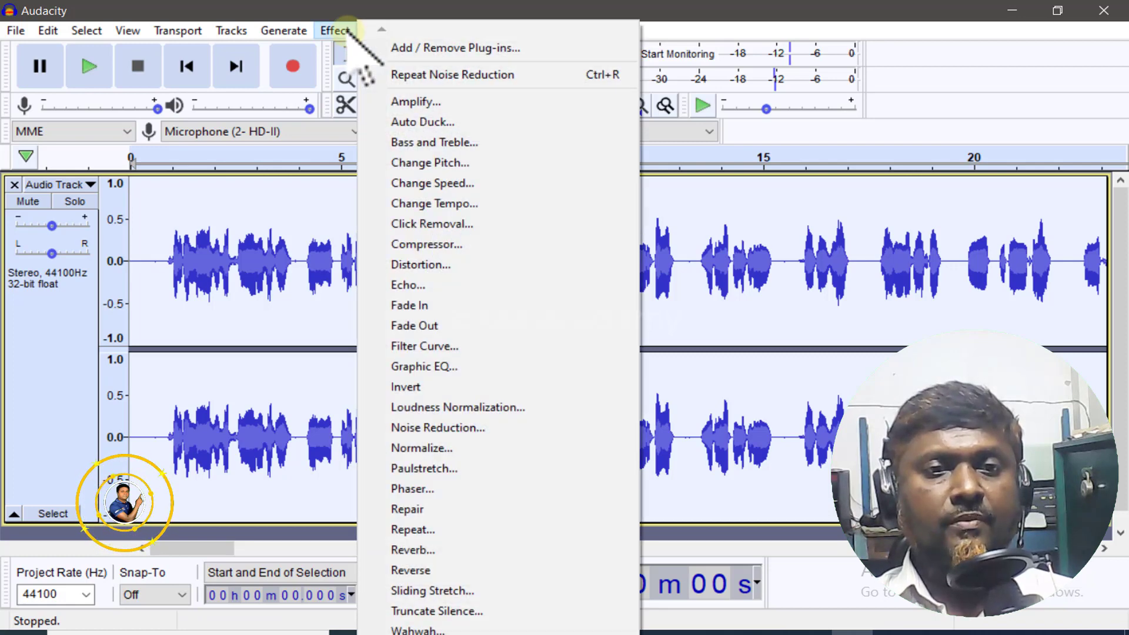
left_click(462, 266)
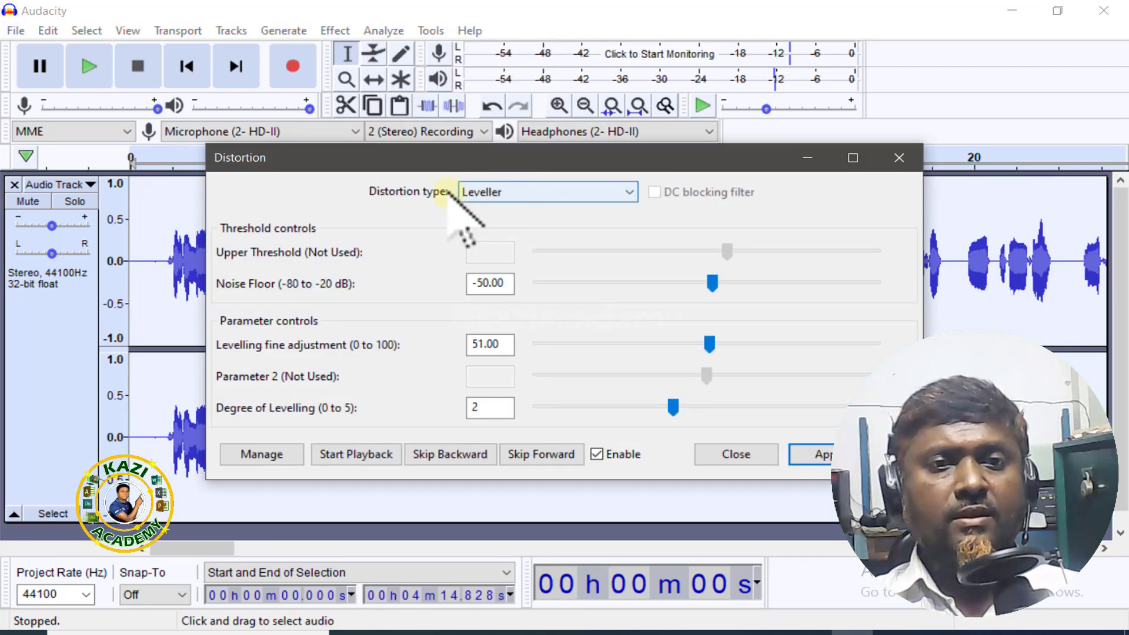
left_click(548, 195)
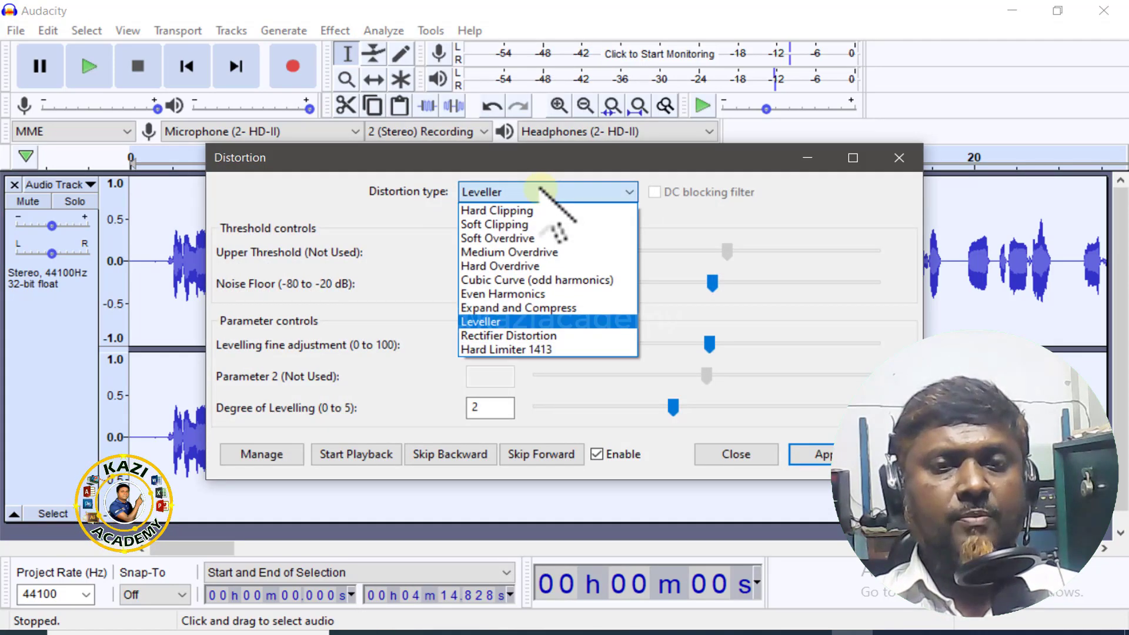
left_click(540, 226)
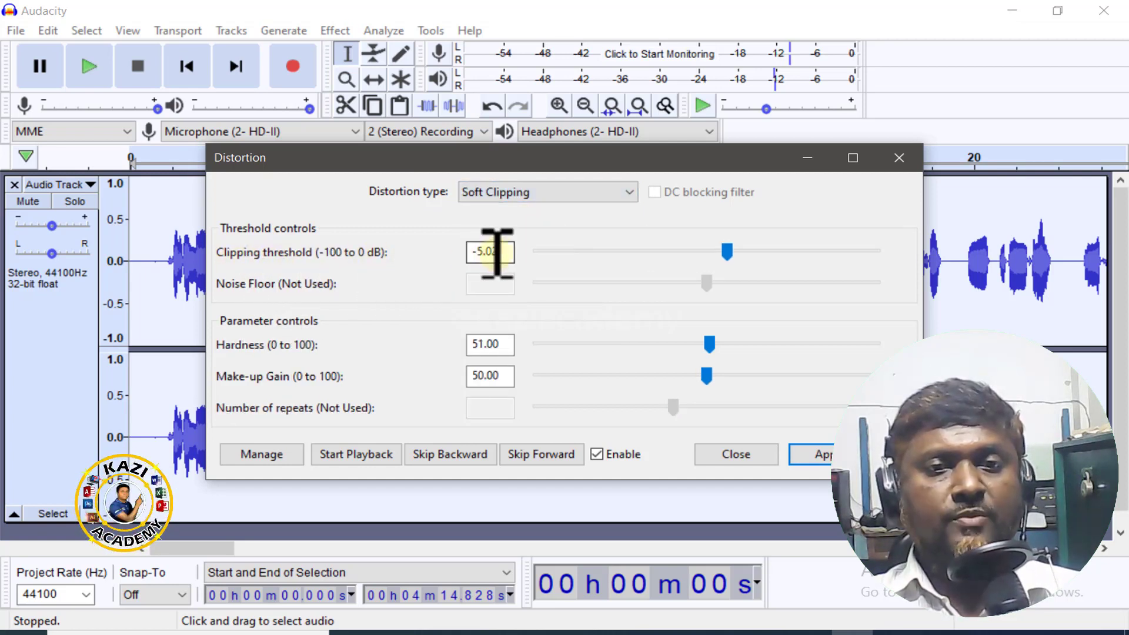
double_click(475, 250)
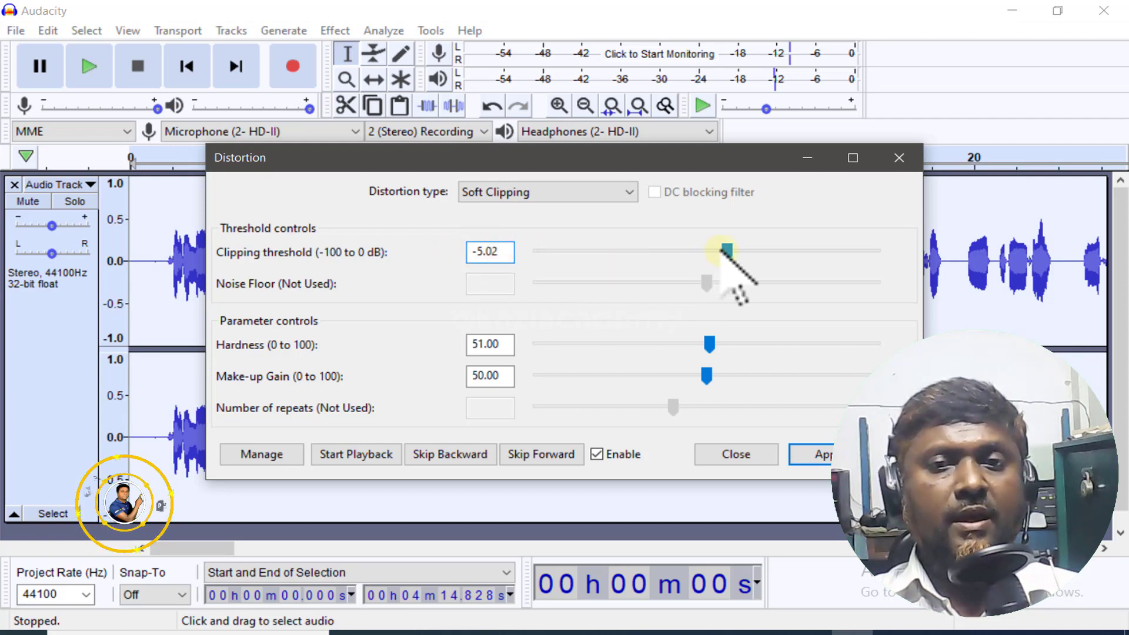
left_click_drag(723, 249, 724, 249)
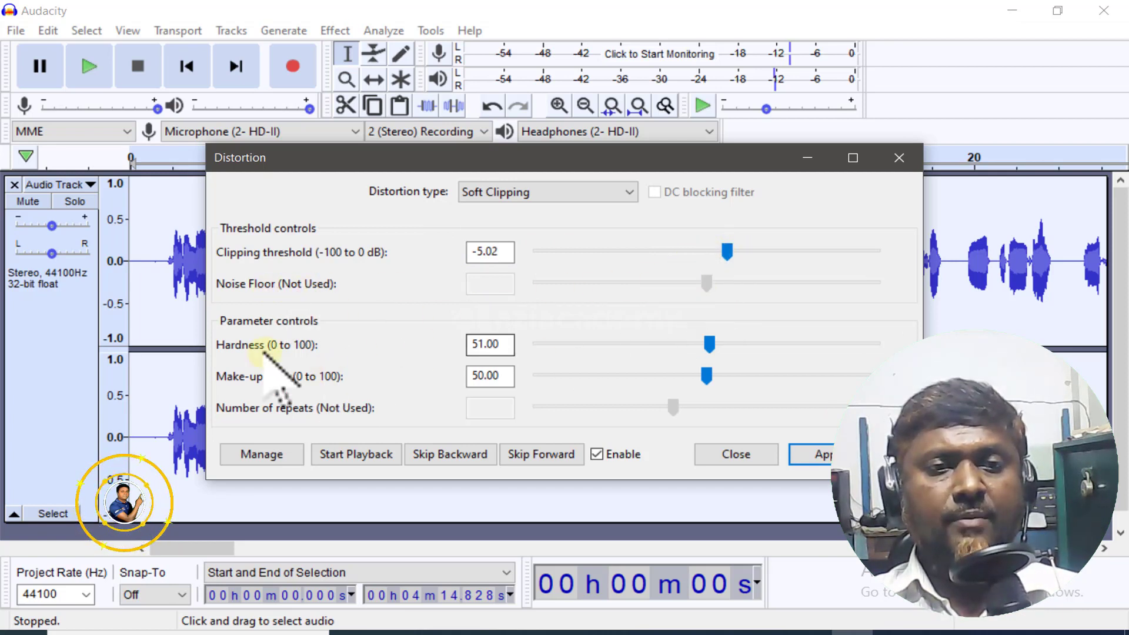
- Keep the hardness at 51.00 and make-up gain at 50.00, preview the Soft Clipping distortion and apply it to the track
double_click(492, 344)
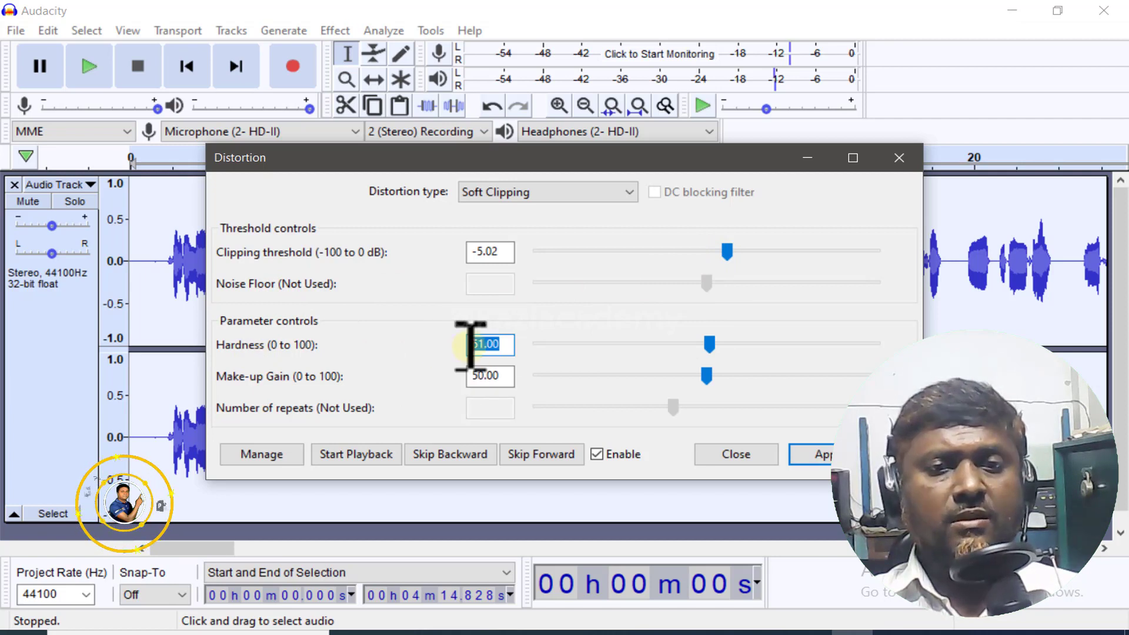
left_click(503, 345)
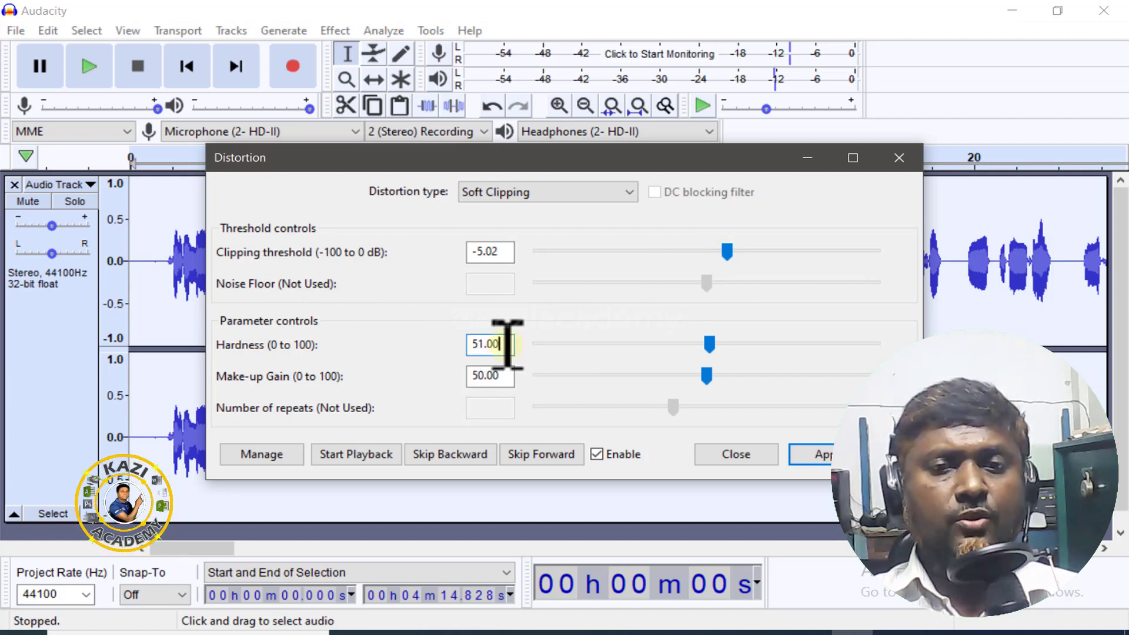
double_click(500, 375)
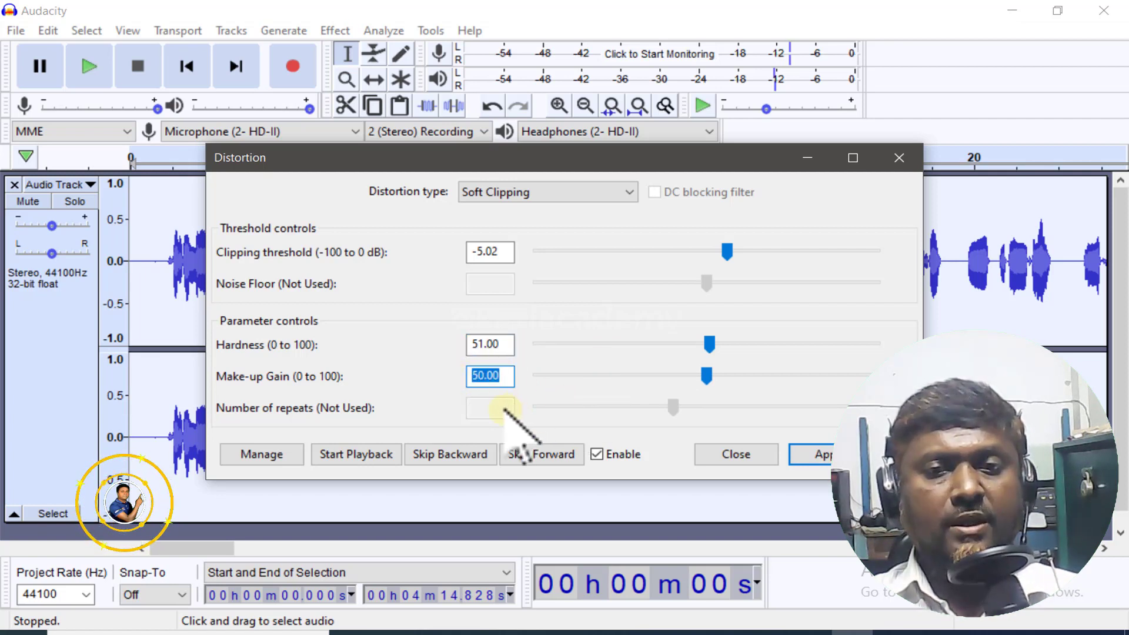
left_click(351, 458)
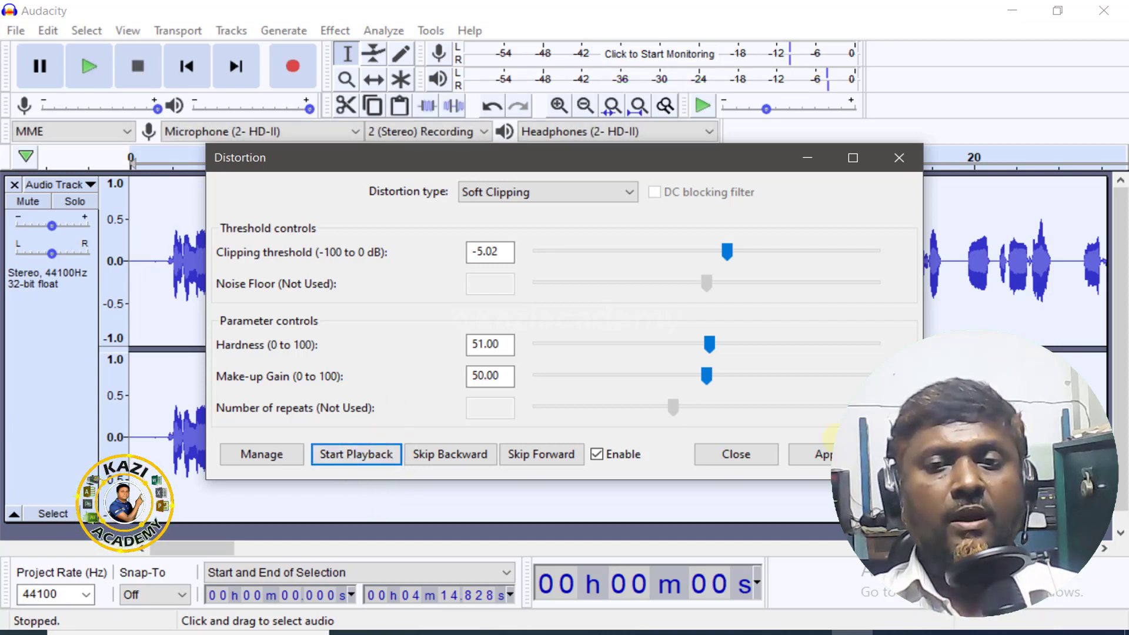
left_click(823, 454)
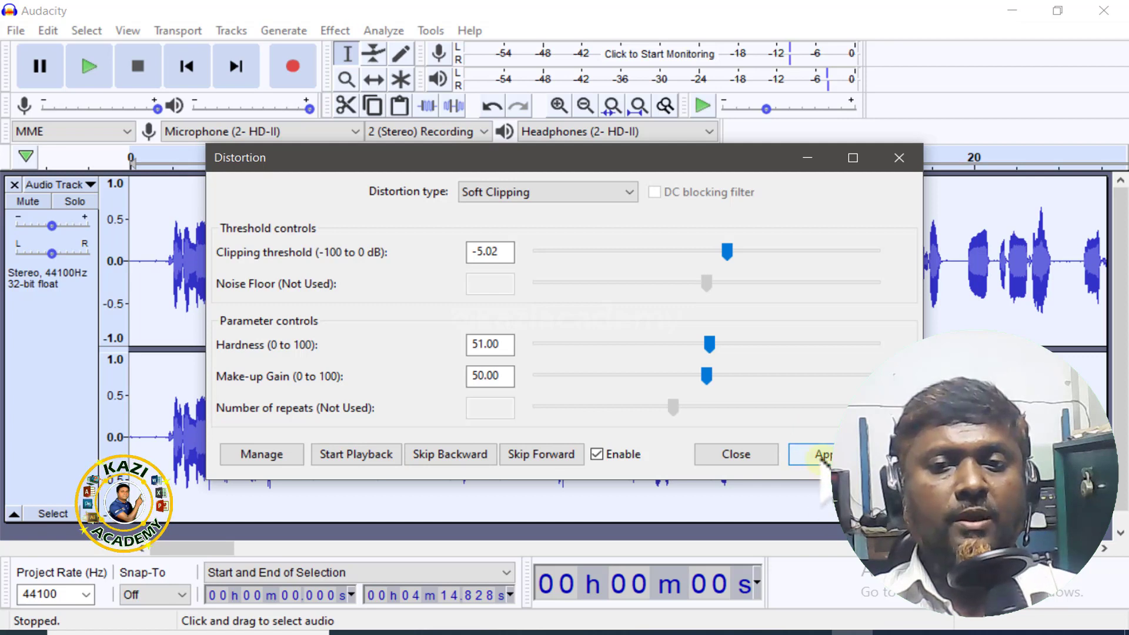
- Preview and apply Leveller distortion with a -50.00 dB noise floor, fine adjustment 51.00 and degree of levelling 2, and close the effect
left_click(609, 197)
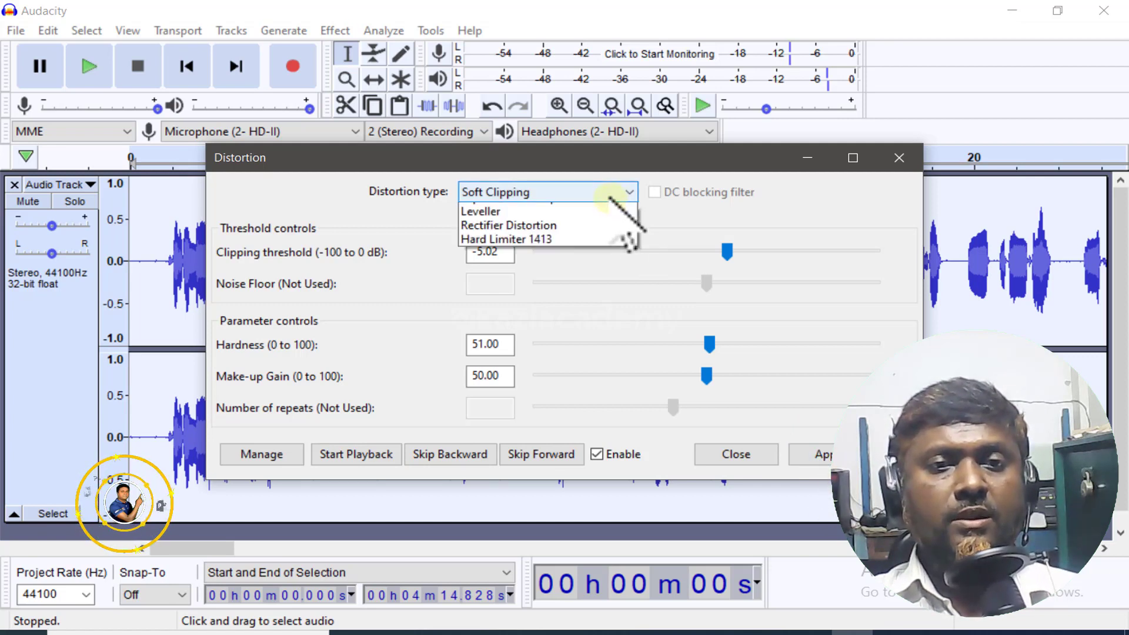
left_click(536, 323)
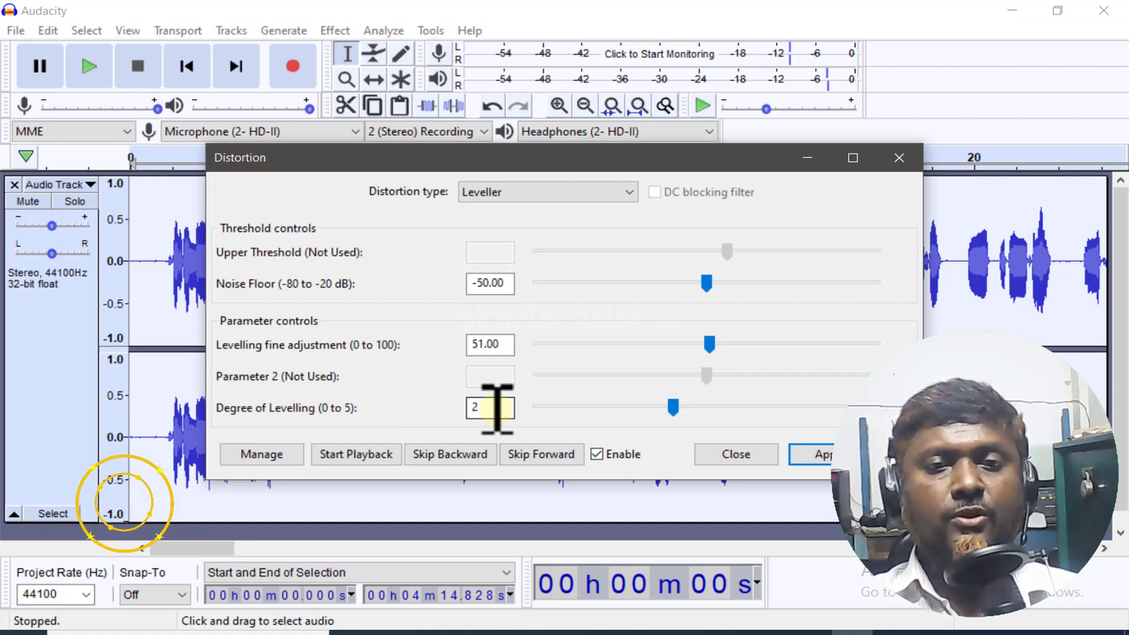
left_click(356, 455)
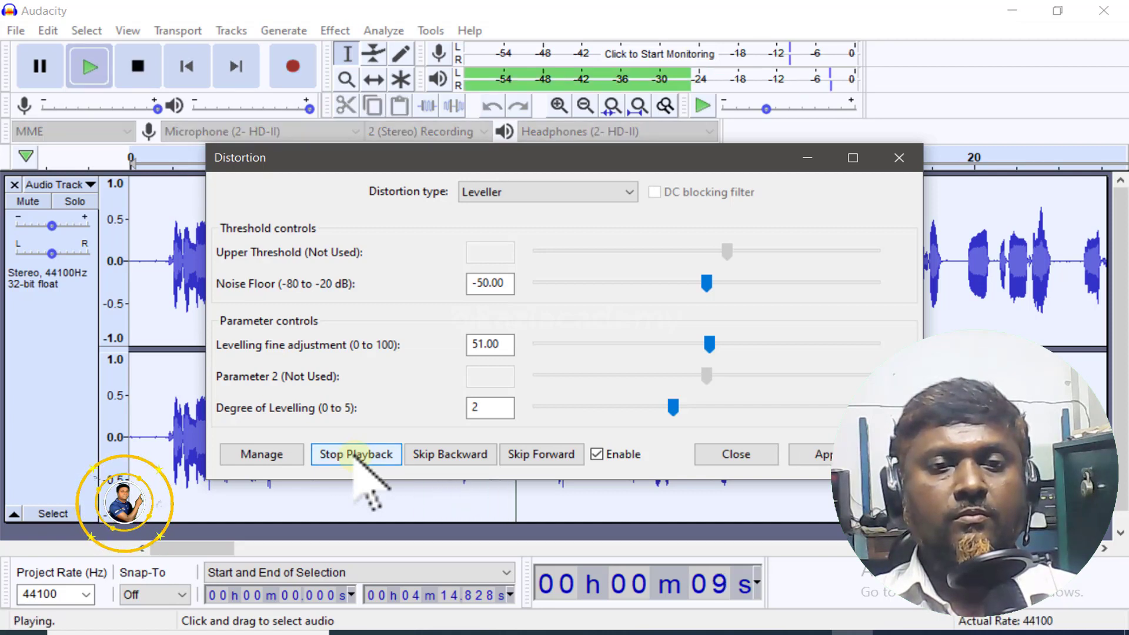
left_click(356, 454)
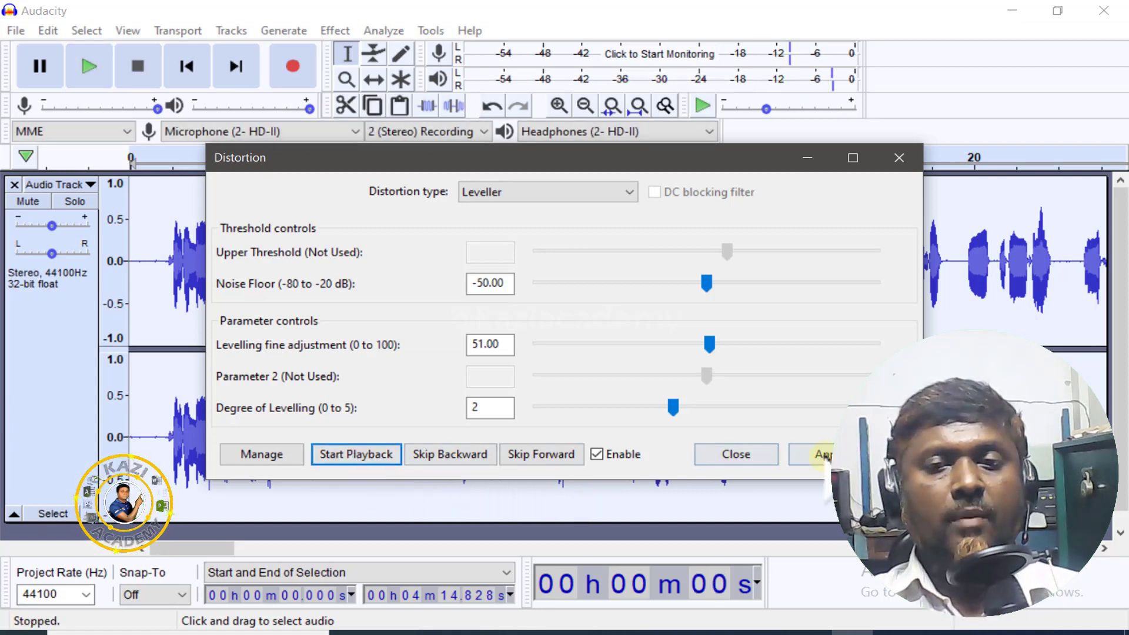
left_click(821, 454)
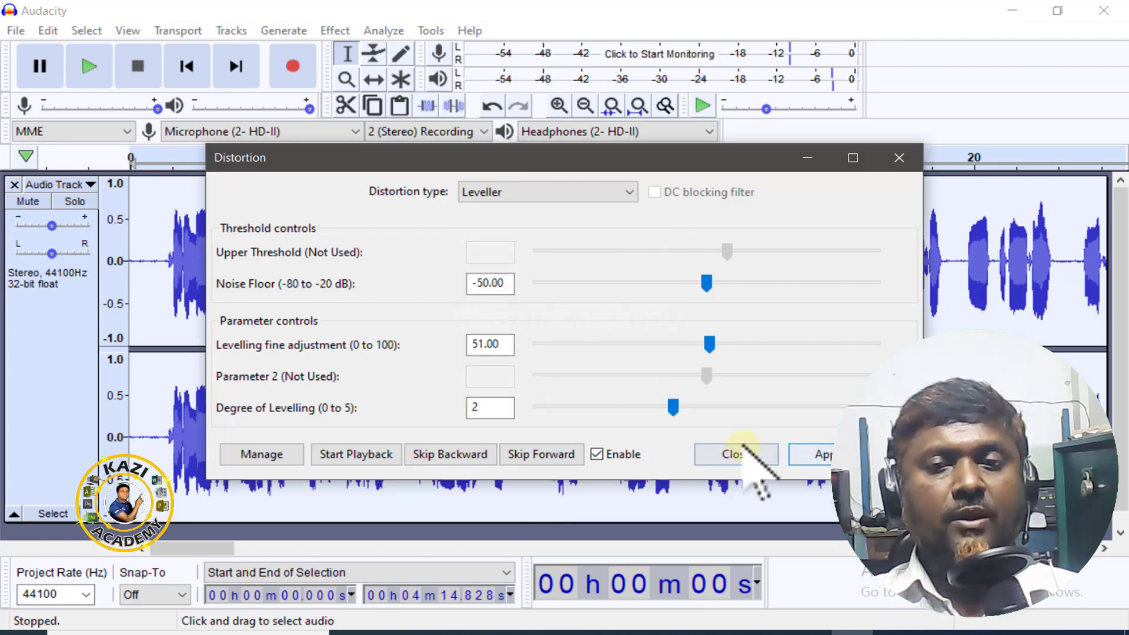
left_click(737, 456)
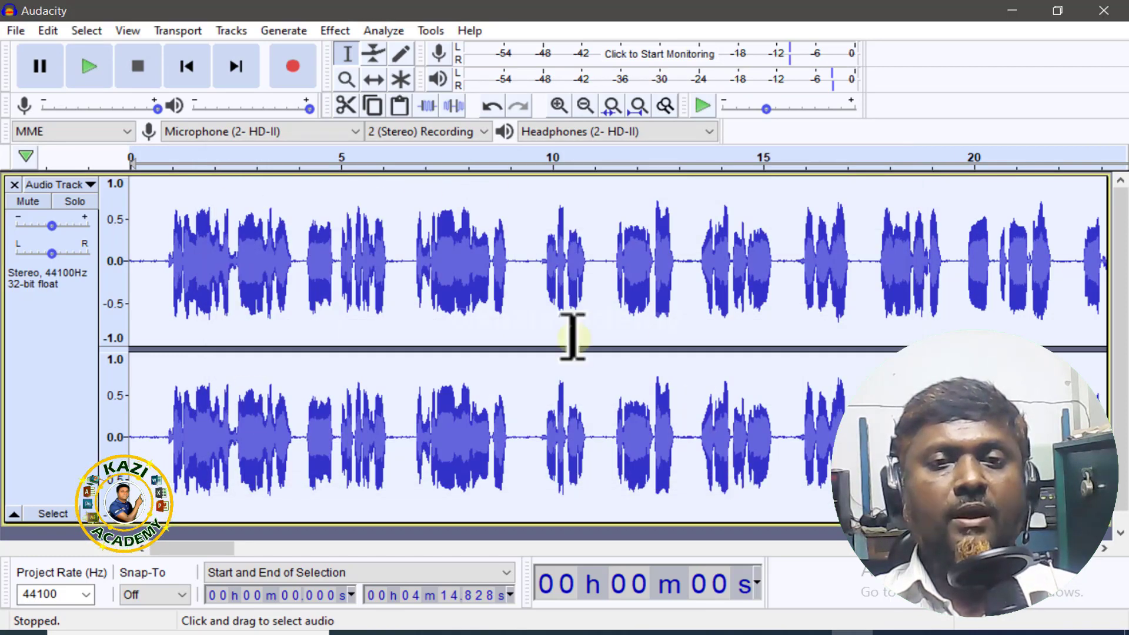
- Highlight the silent gaps at about 9.1 to 9.8 seconds and about 11.1 to 11.4 seconds
left_click(334, 30)
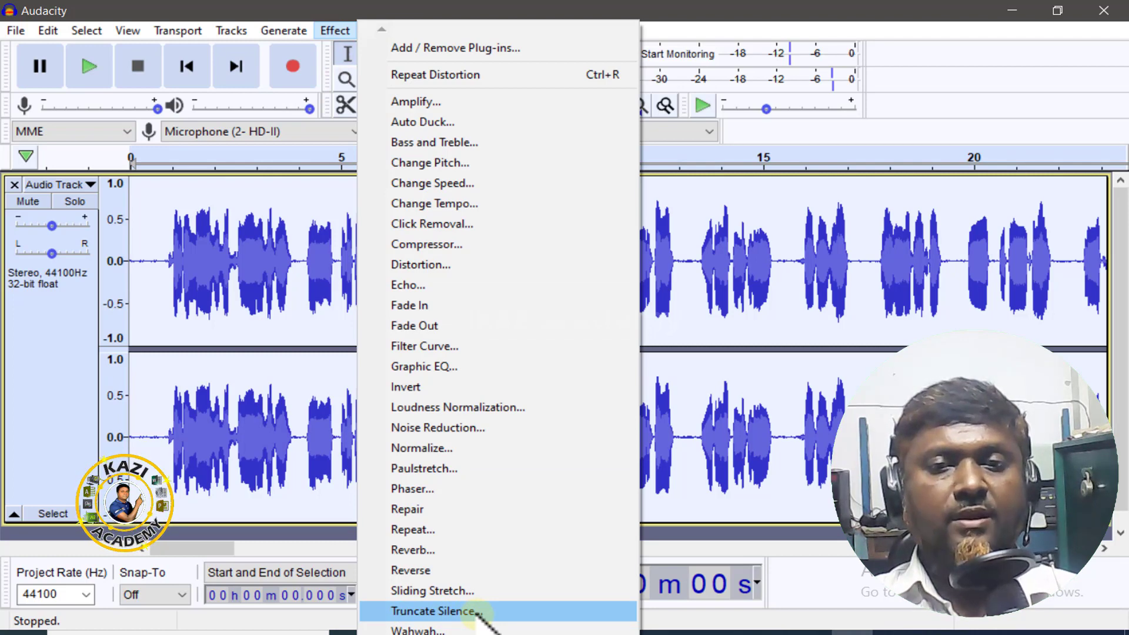
left_click(700, 257)
left_click(541, 282)
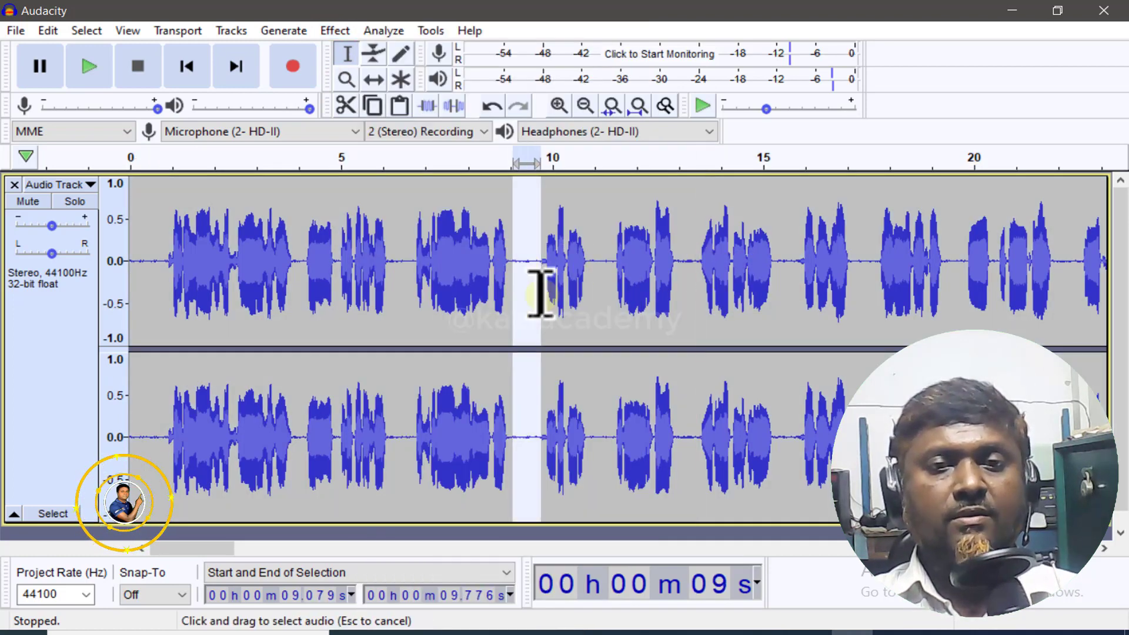
left_click(598, 271)
left_click_drag(600, 270, 610, 283)
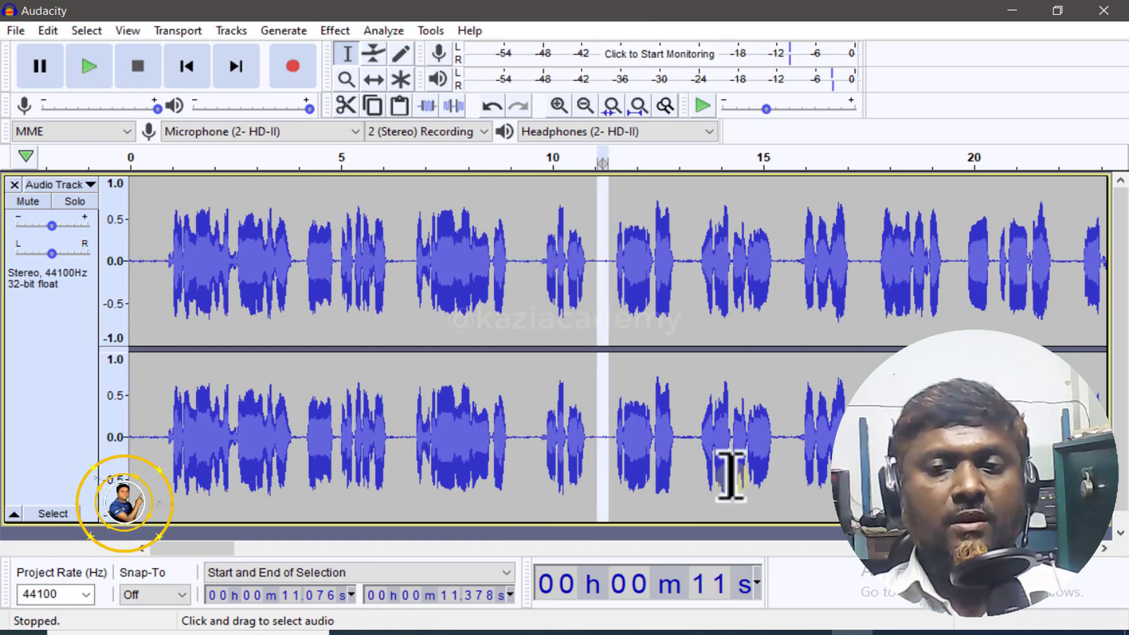
- Highlight the pauses around 30.1 to 32.1, 33.2 to 33.6 and 26.8 to 27.4 seconds, and place the cursor at about 31.2 seconds
scroll(1104, 548, "right", 10)
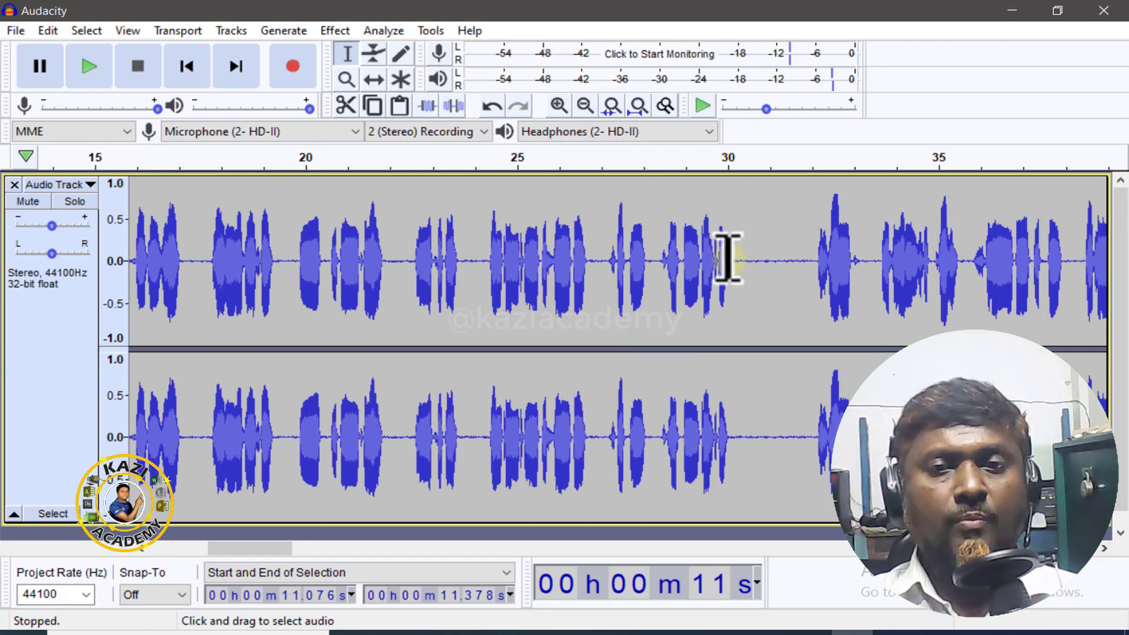
left_click_drag(734, 259, 814, 306)
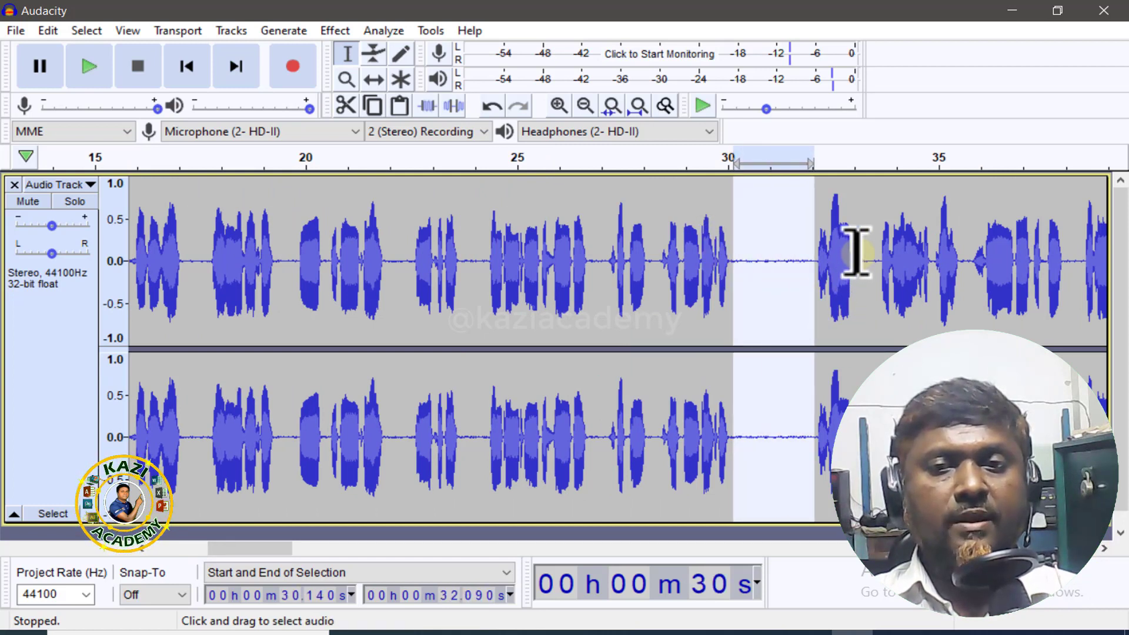
left_click_drag(860, 246, 880, 285)
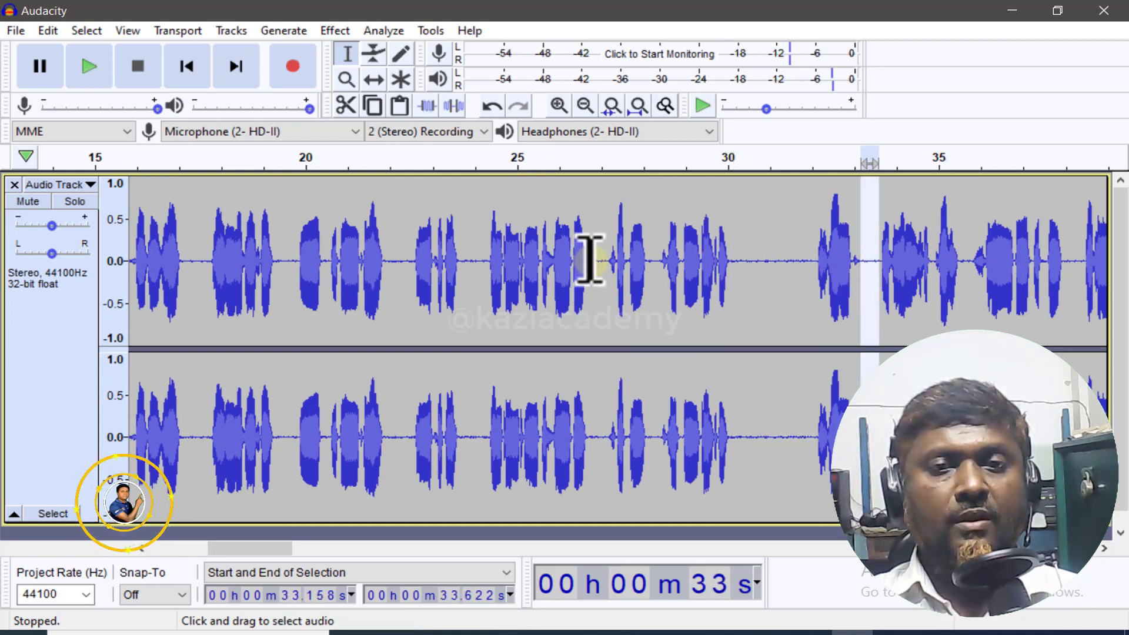
left_click_drag(593, 258, 609, 282)
left_click_drag(740, 250, 812, 308)
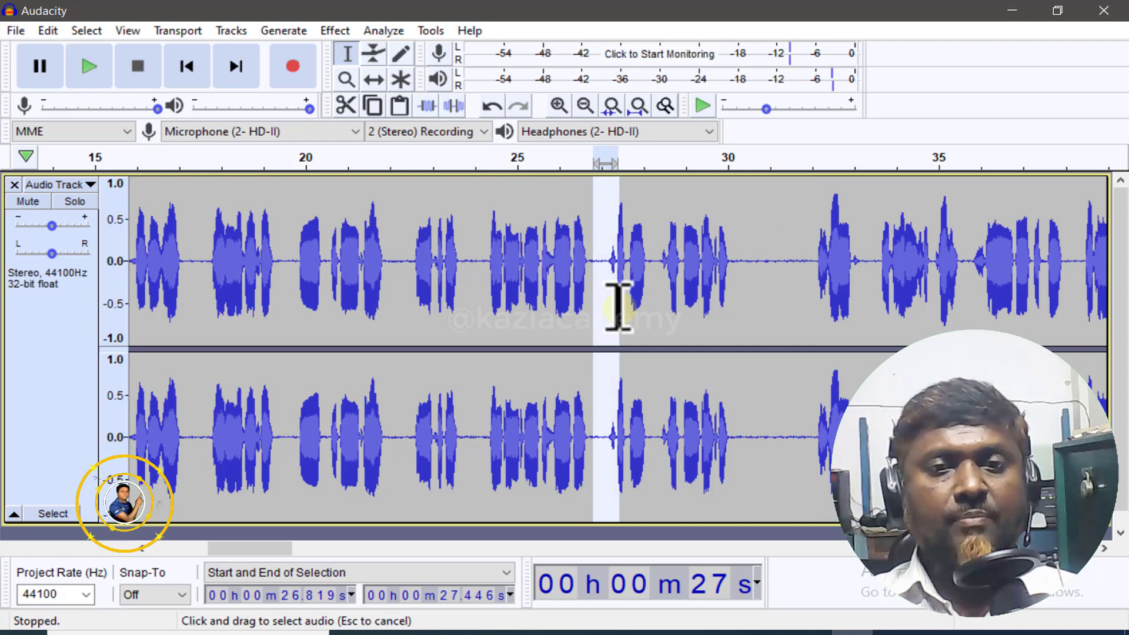
left_click(777, 258)
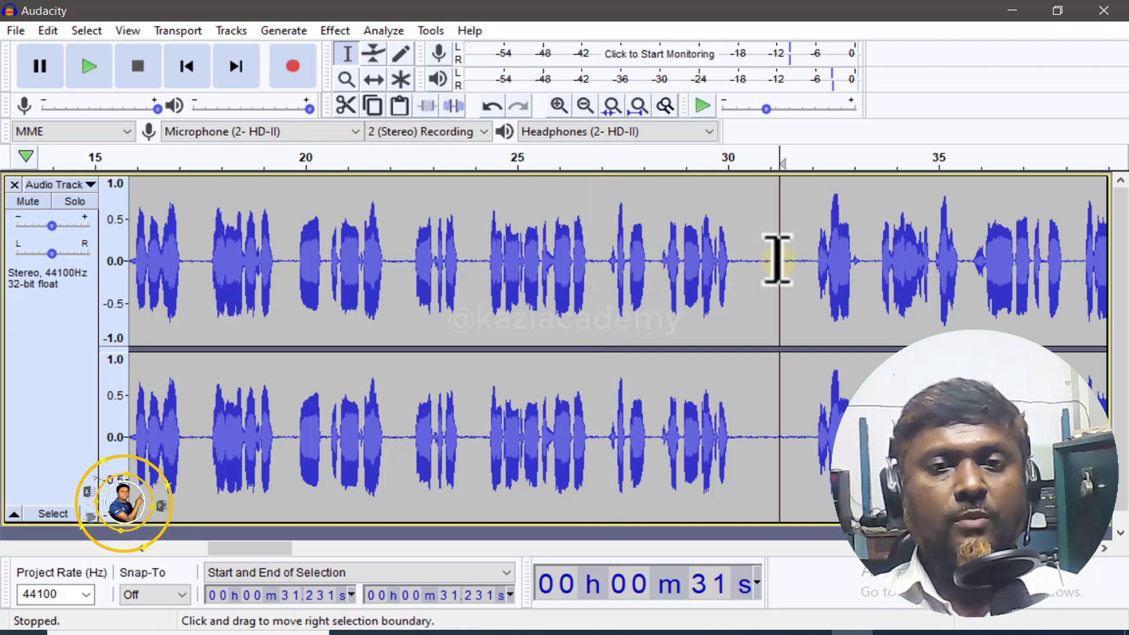
- Select the whole track and open Truncate Silence, keeping threshold -20 dB, duration 0.4 seconds and truncation of detected silence to 0.4 seconds
double_click(477, 246)
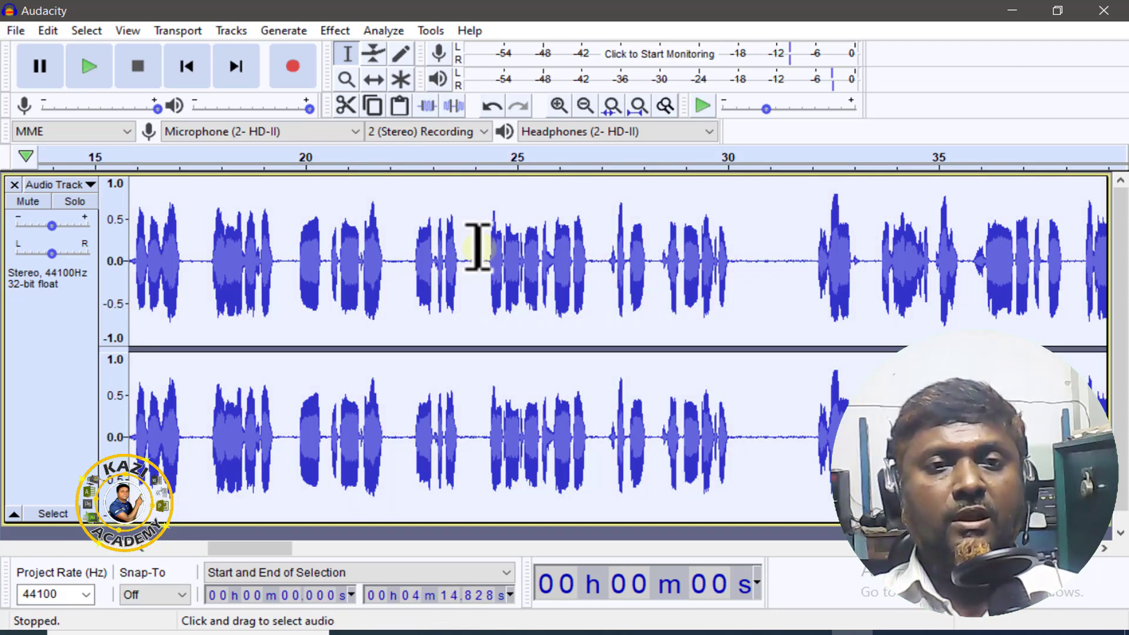
left_click(333, 30)
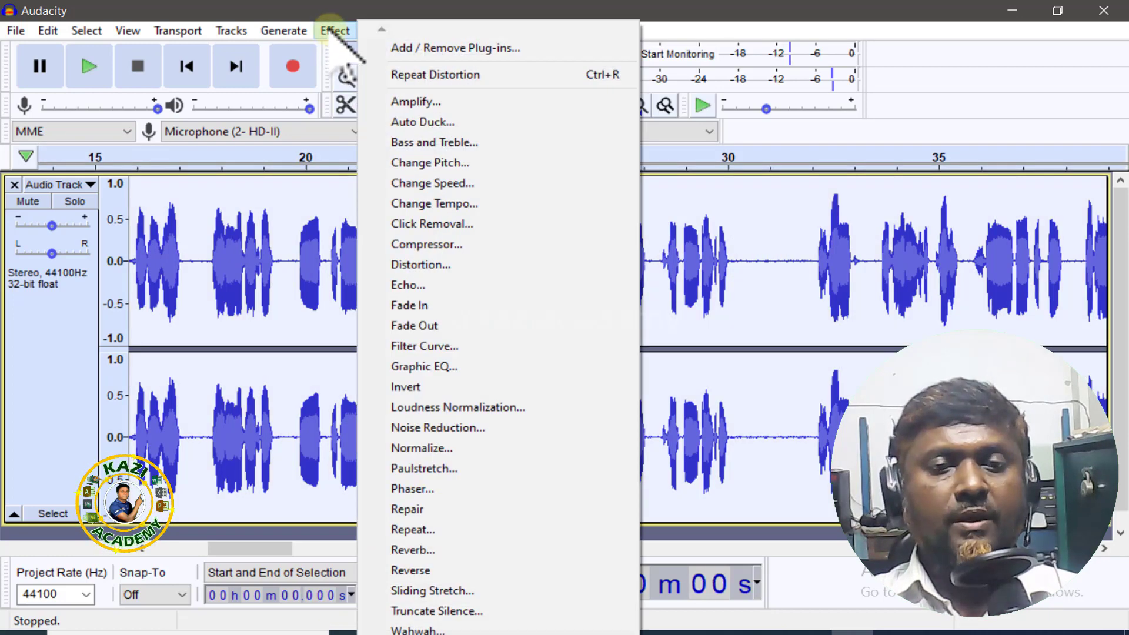
left_click(491, 612)
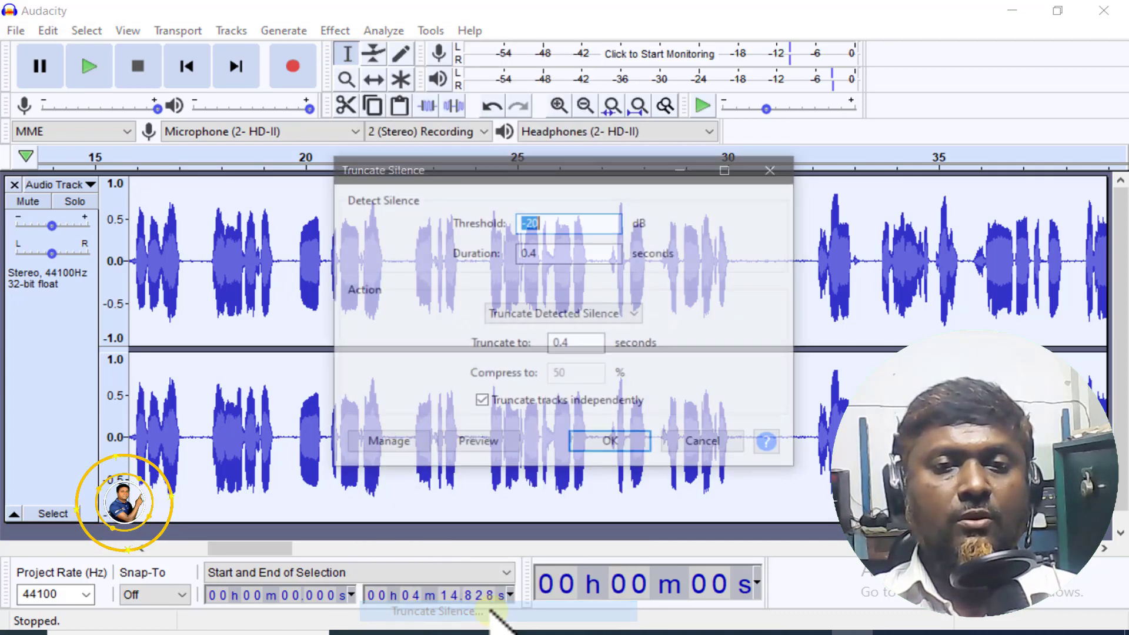
left_click_drag(616, 178, 612, 132)
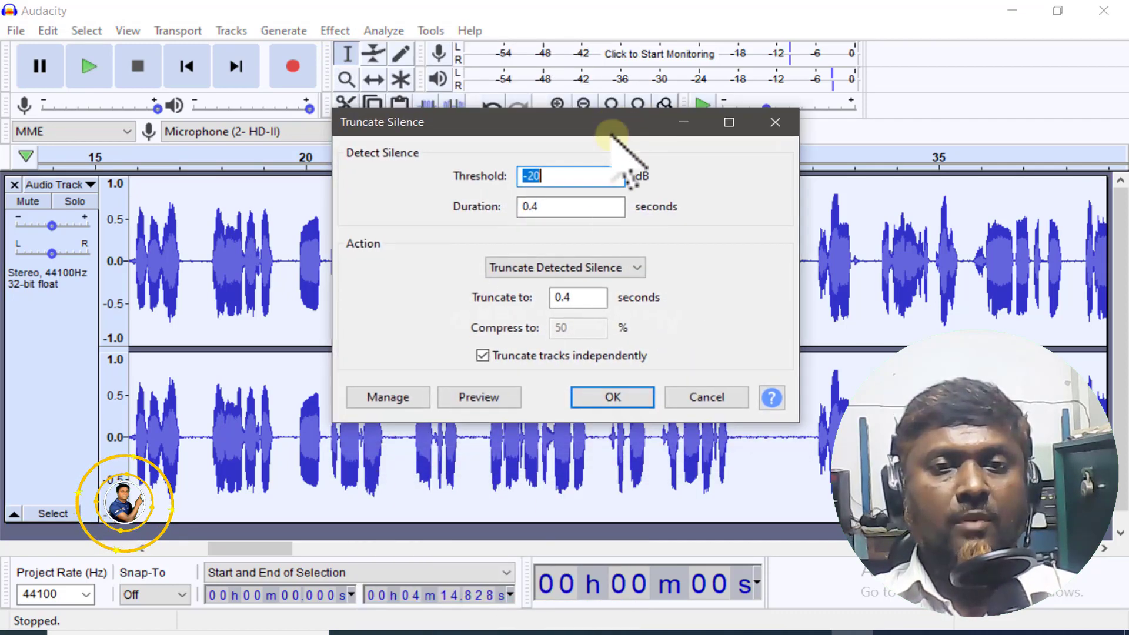
left_click(573, 206)
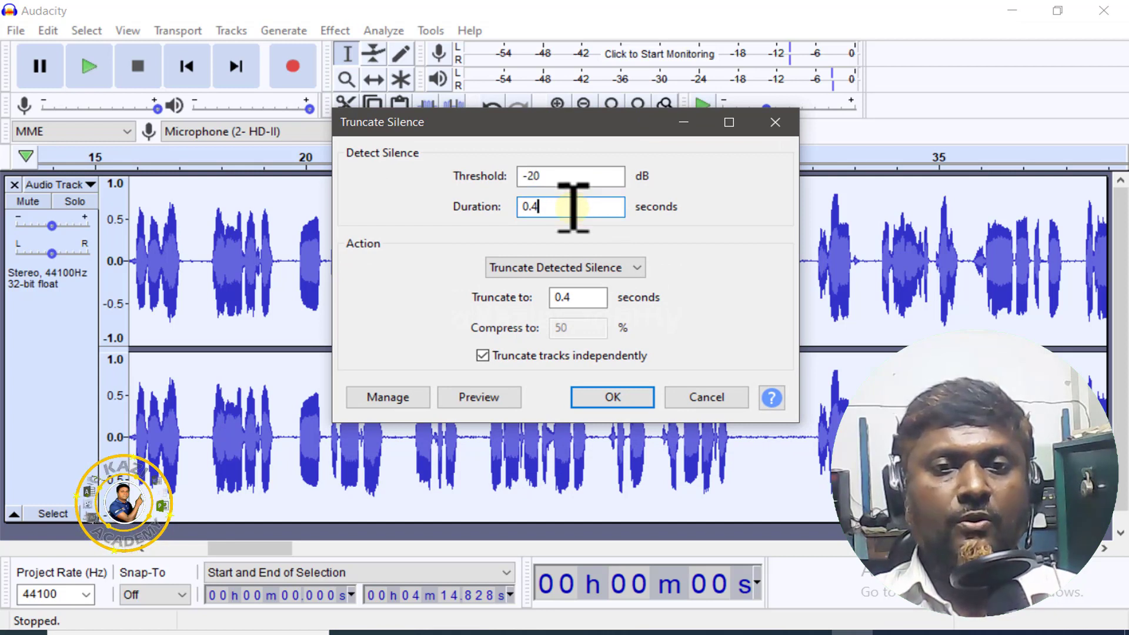
left_click(577, 297)
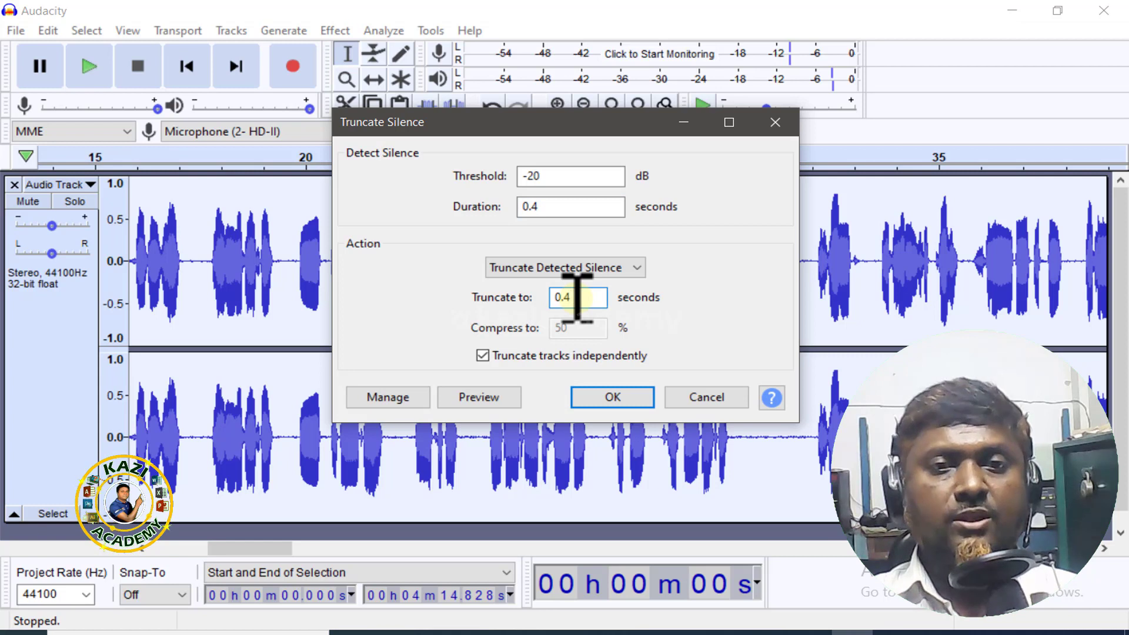
left_click(558, 205)
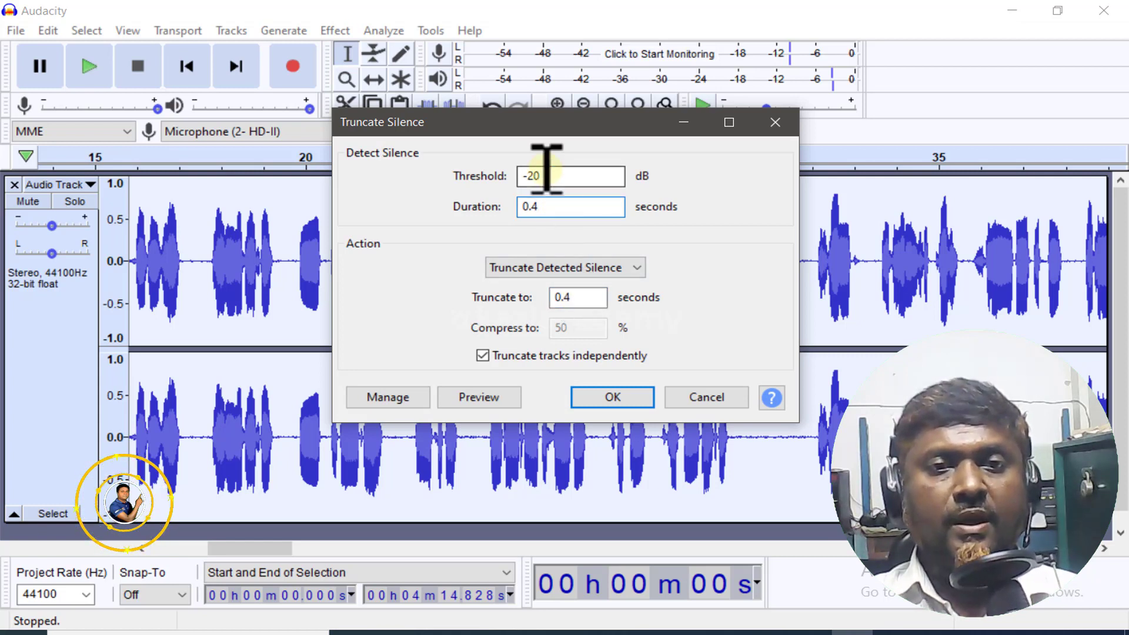
left_click(547, 176)
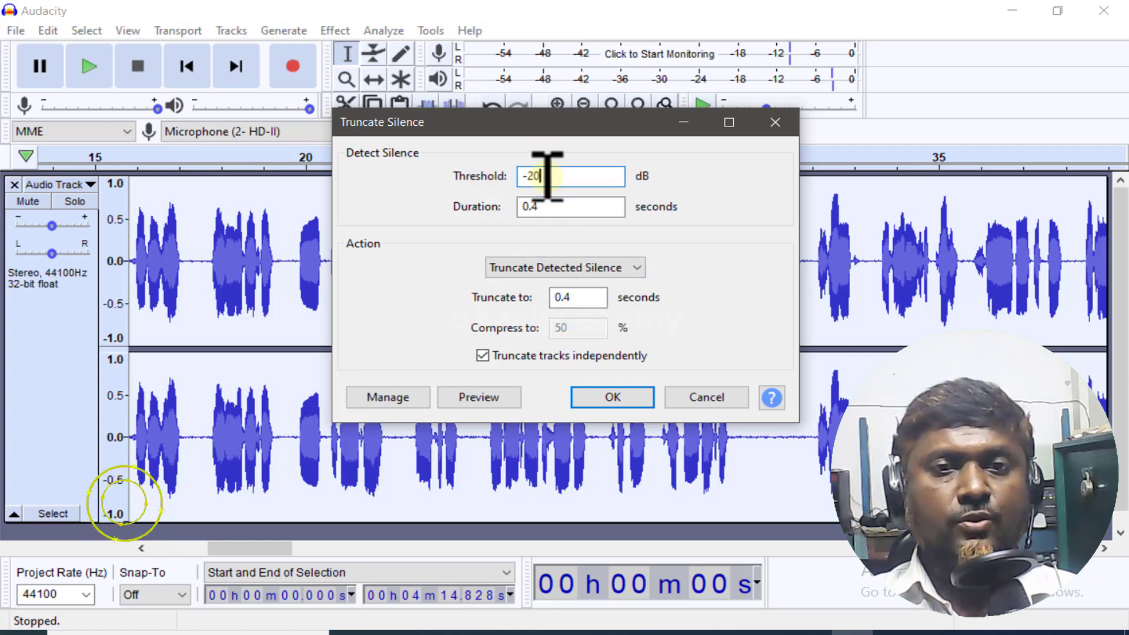
- Preview the Truncate Silence effect briefly and apply it to the entire track
left_click(481, 397)
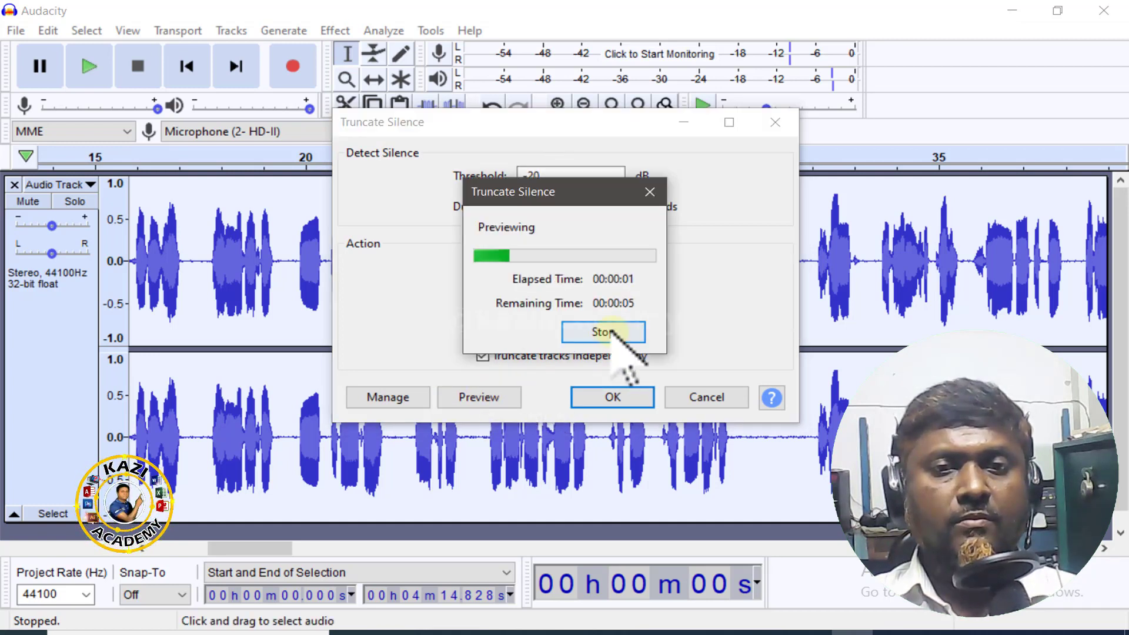
left_click(610, 333)
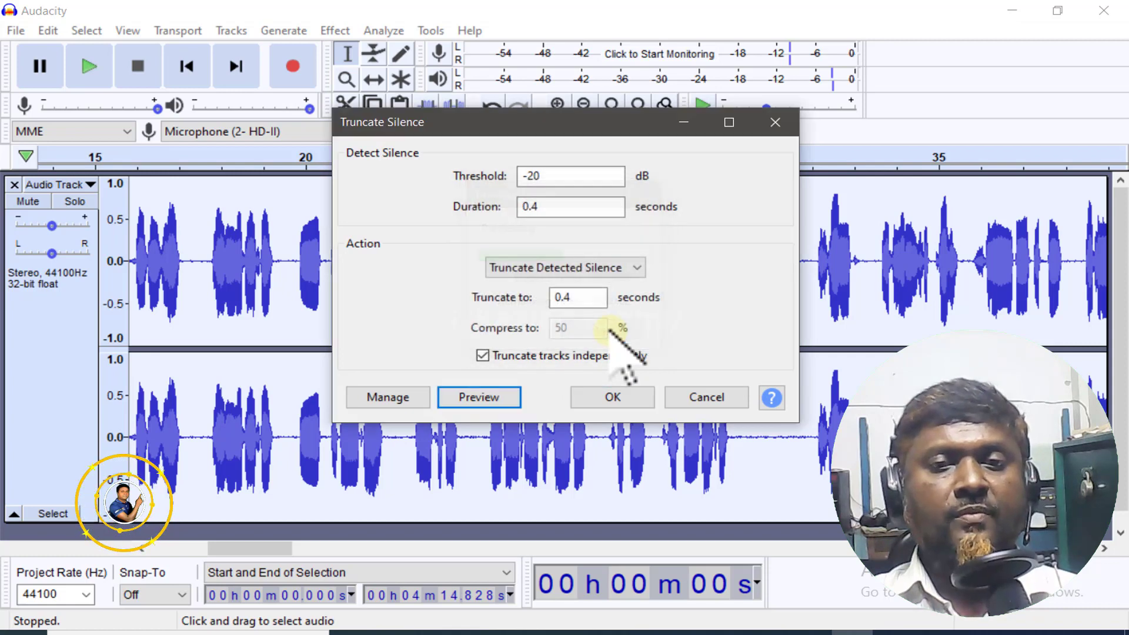
left_click(612, 398)
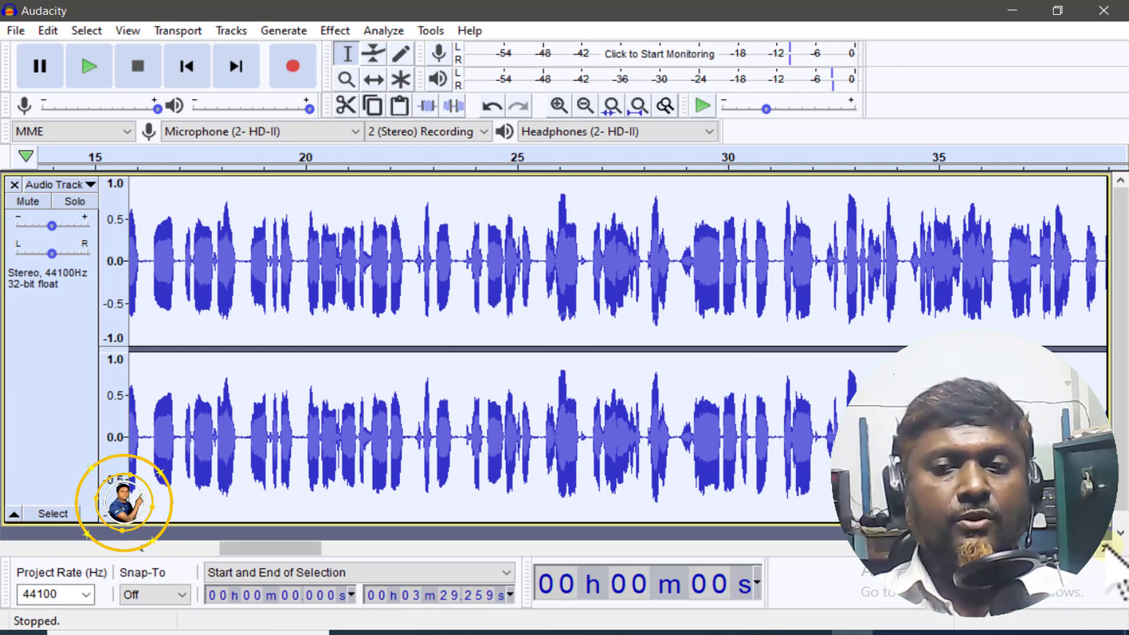
- Examine the shortened gaps further along the track, placing the cursor at about 1 minute 19.5 seconds
scroll(1118, 562, "right", 10)
scroll(1114, 550, "right", 15)
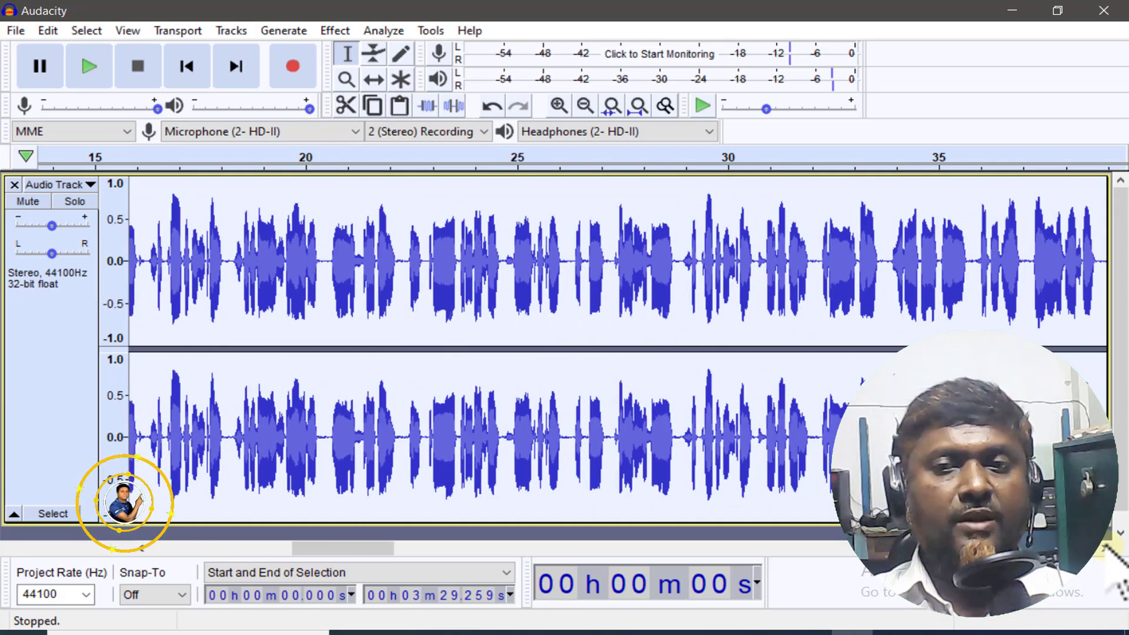
left_click_drag(522, 241, 998, 284)
scroll(618, 350, "right", 20)
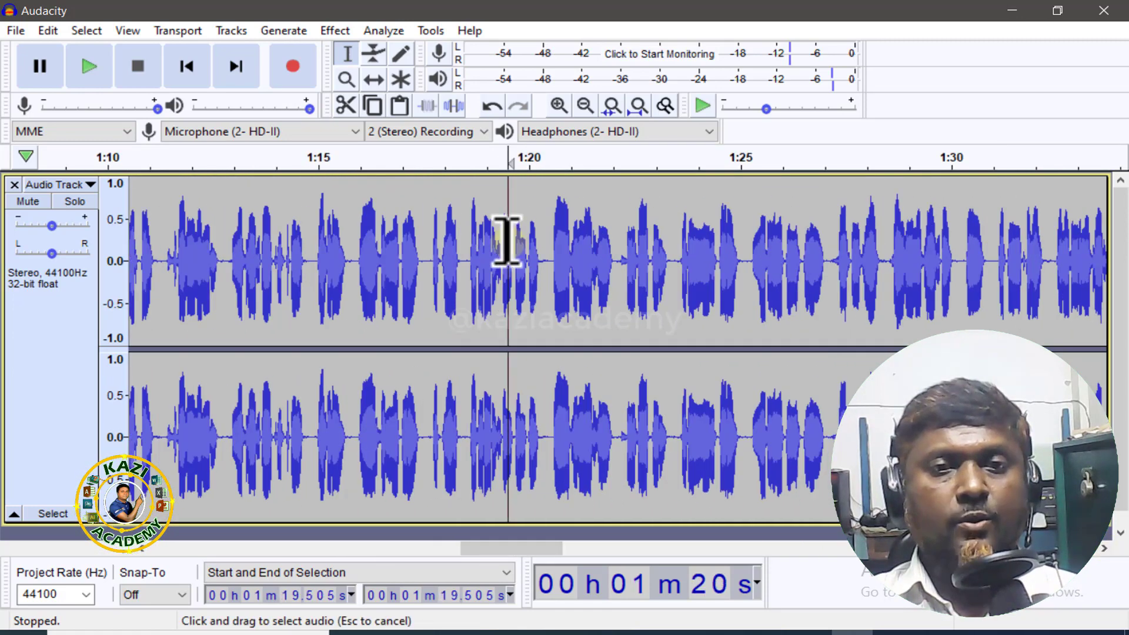
- Select the whole track, open the Echo effect with a 0.5-second delay time and 0.05 decay factor, and preview it
key("ctrl+a")
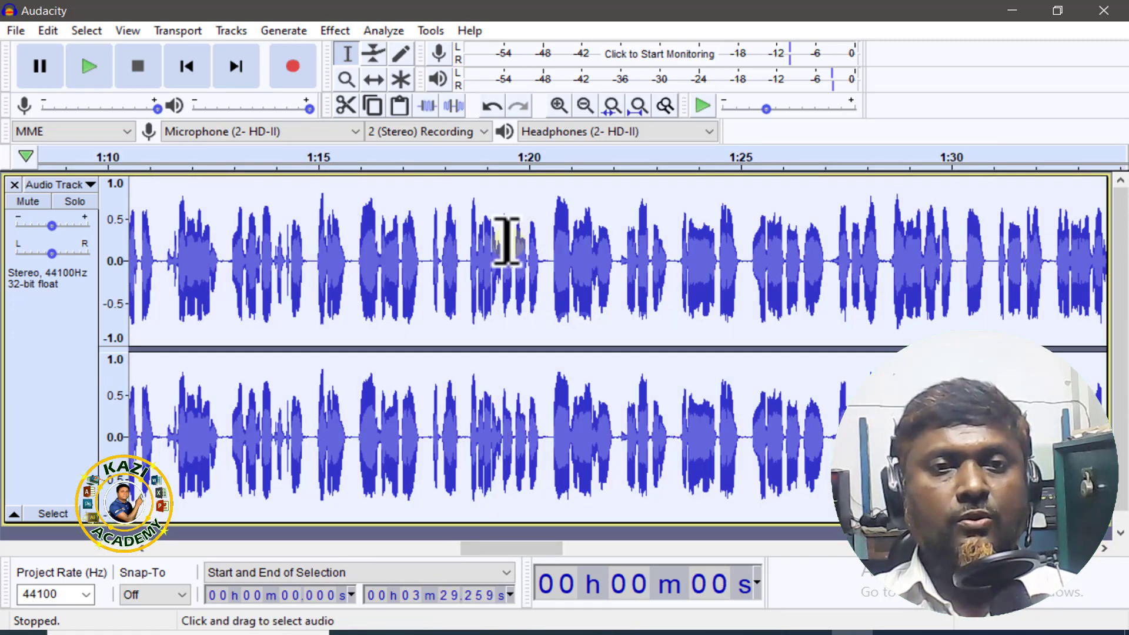
left_click(340, 29)
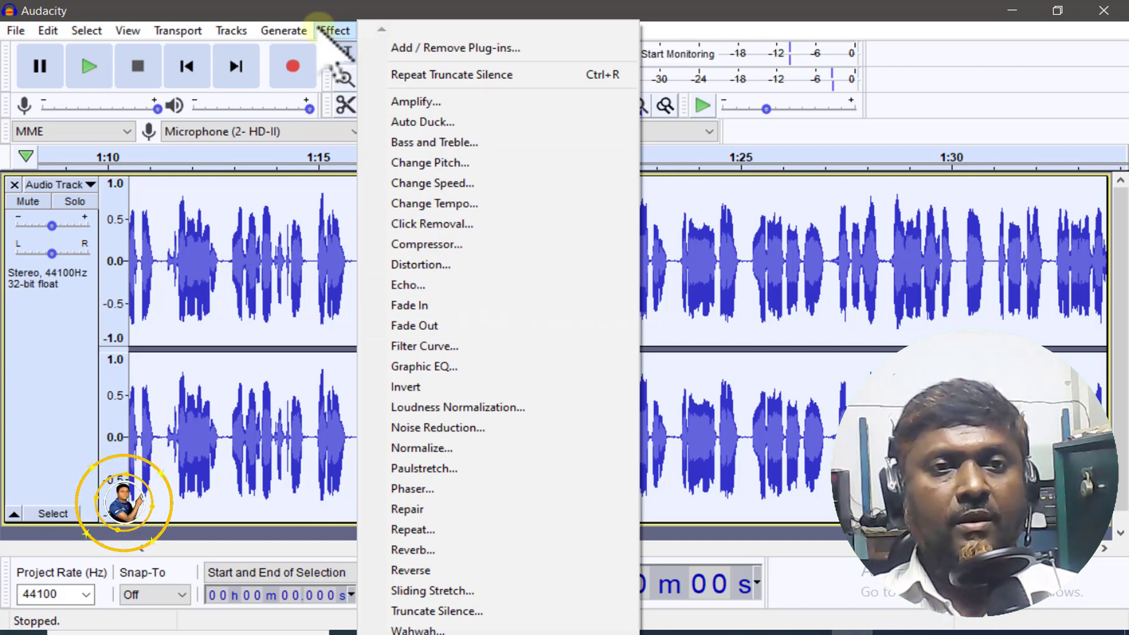
left_click(335, 32)
left_click(334, 34)
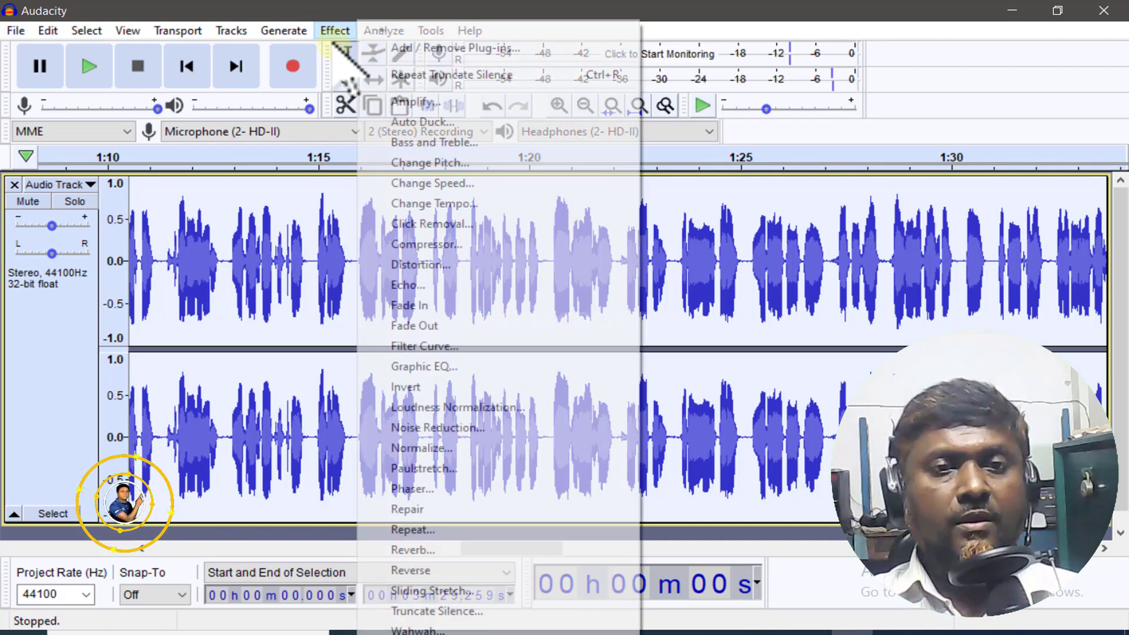
left_click(415, 285)
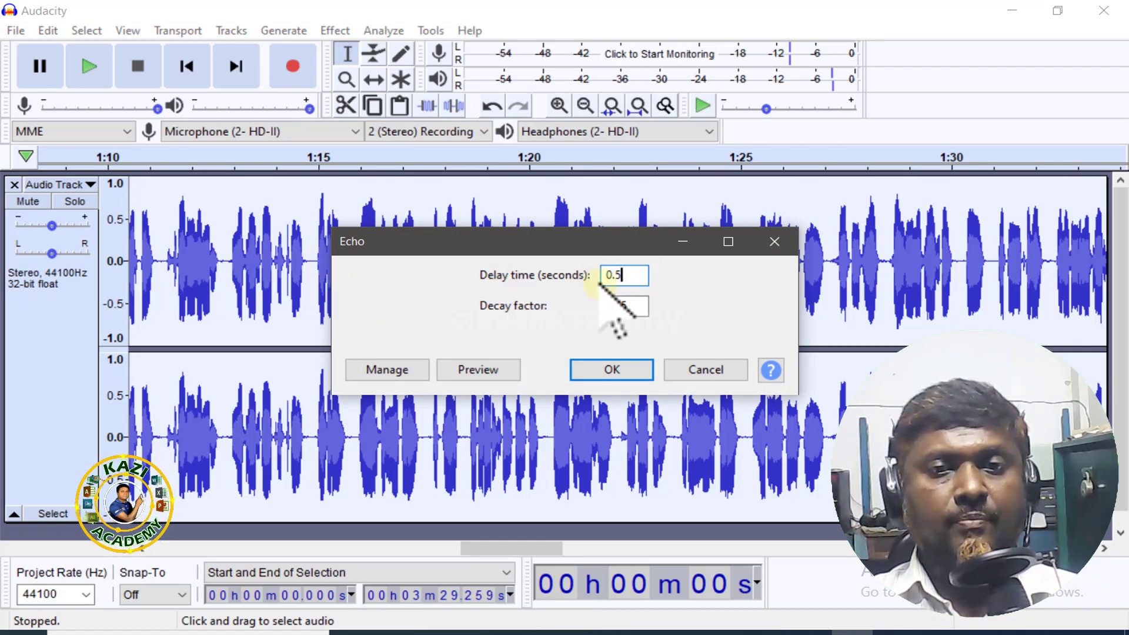
left_click_drag(625, 275, 592, 275)
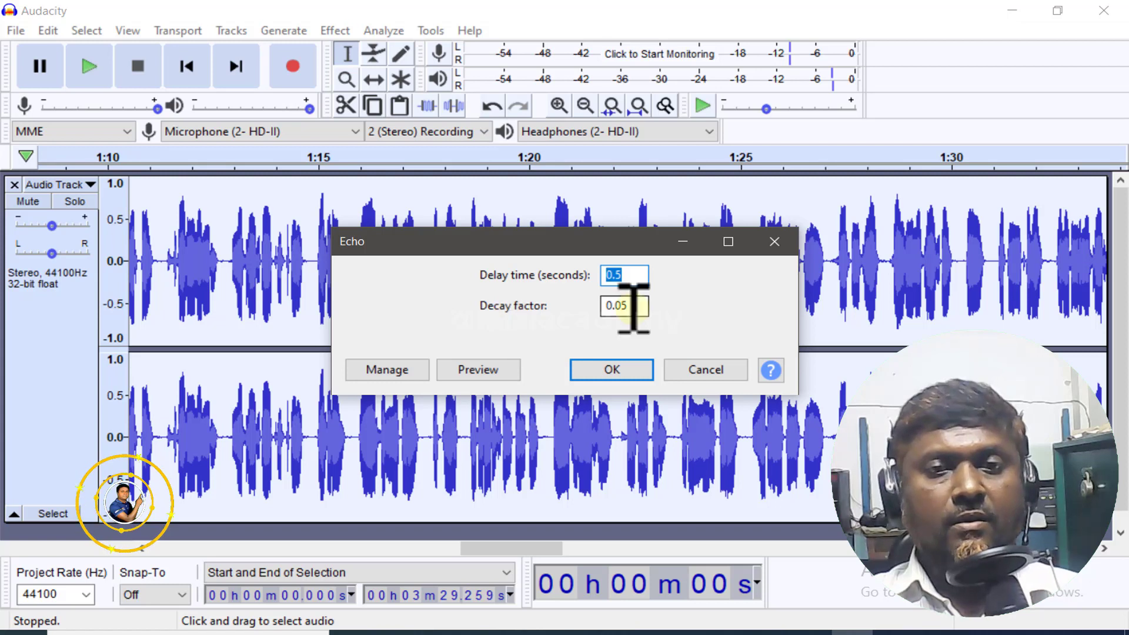
left_click_drag(635, 307, 549, 316)
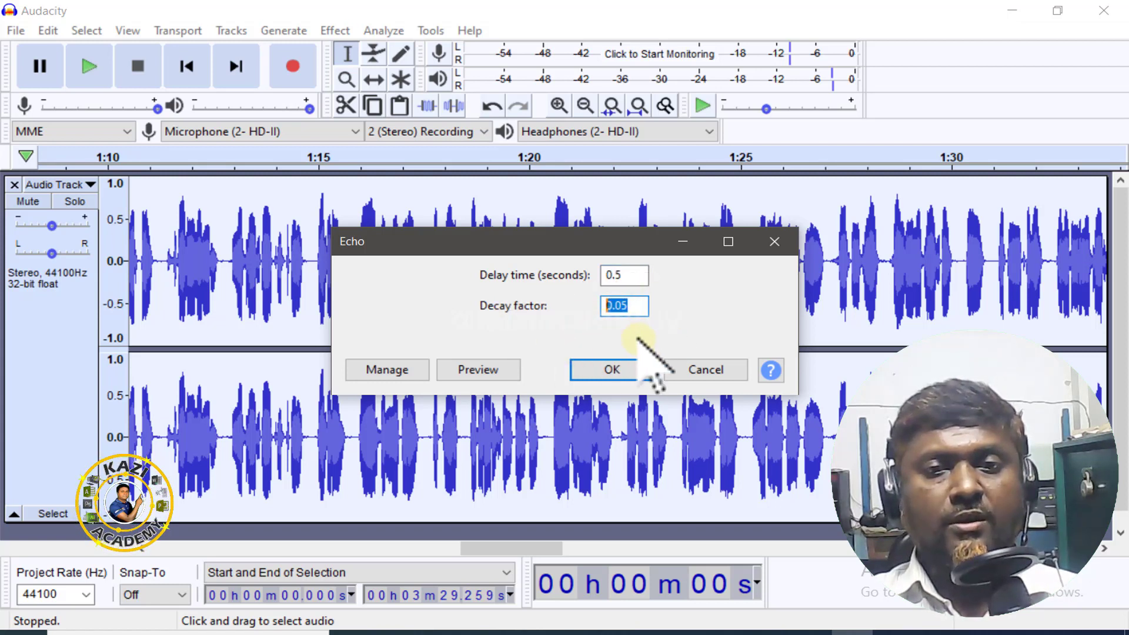
left_click(480, 371)
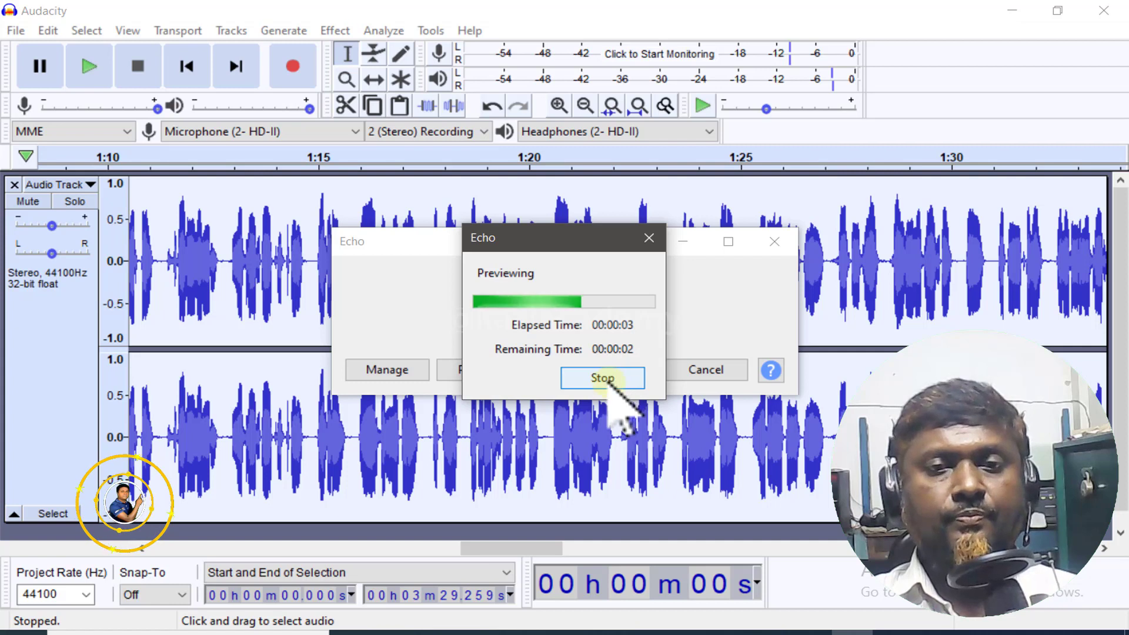
left_click(602, 378)
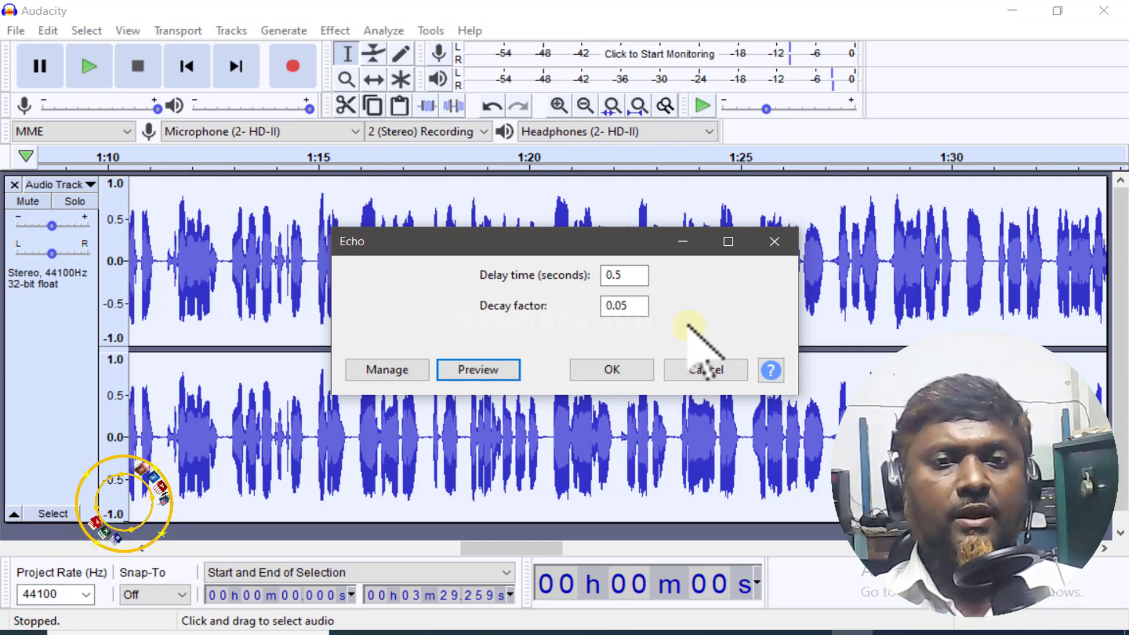
- Keep the echo's delay time at 0.5 seconds and decay factor at 0.05, and apply it to the track
double_click(605, 275)
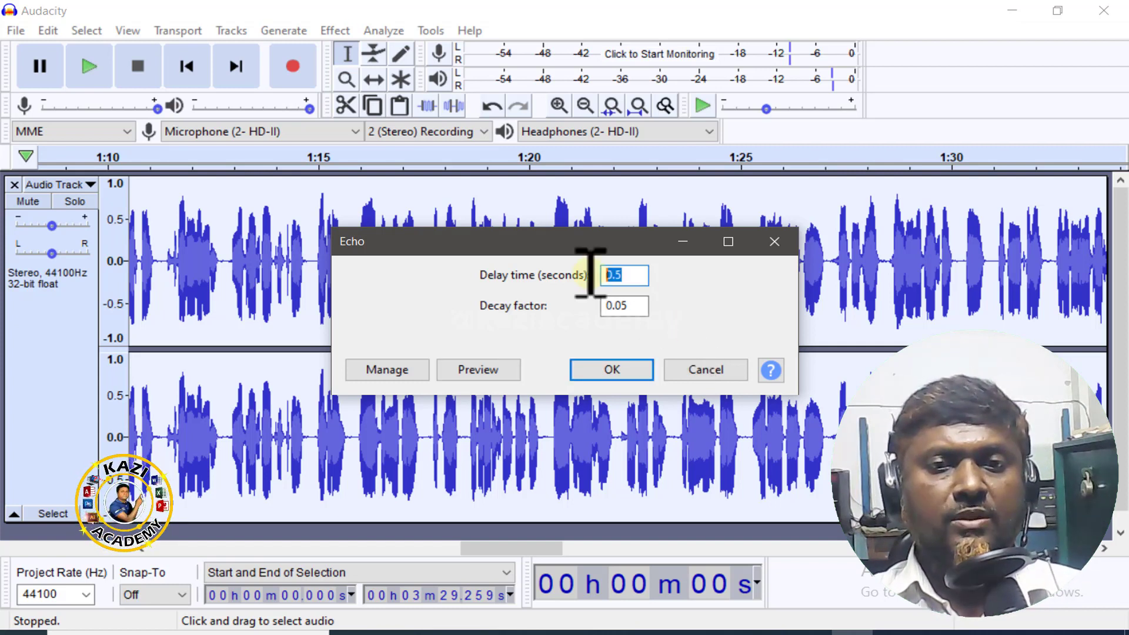
left_click(642, 307)
left_click_drag(625, 306, 585, 308)
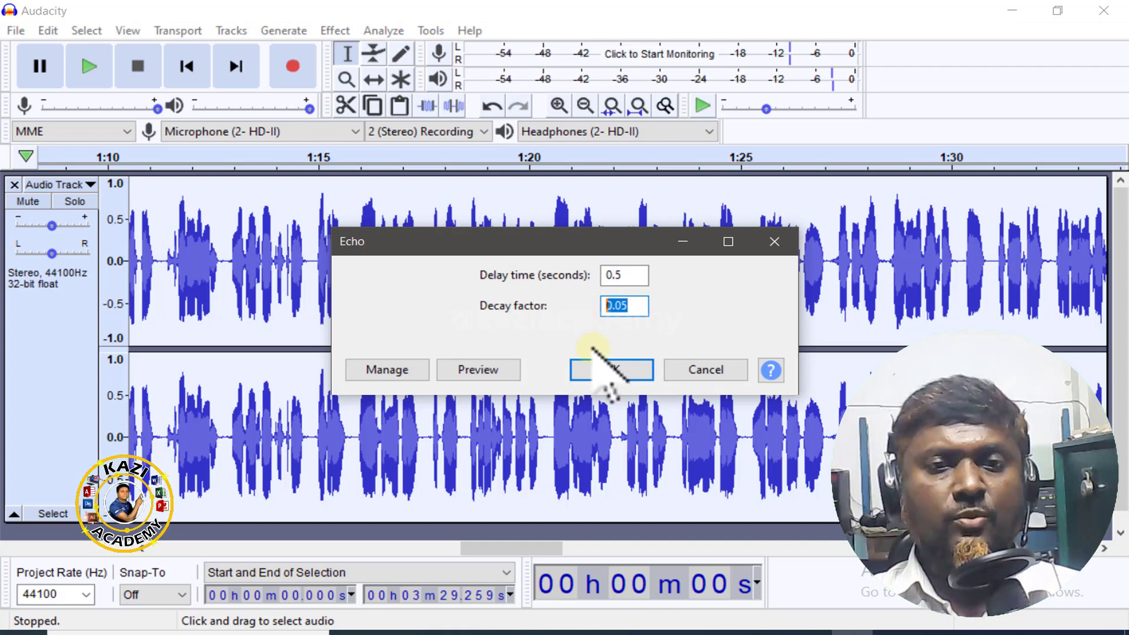
left_click(612, 377)
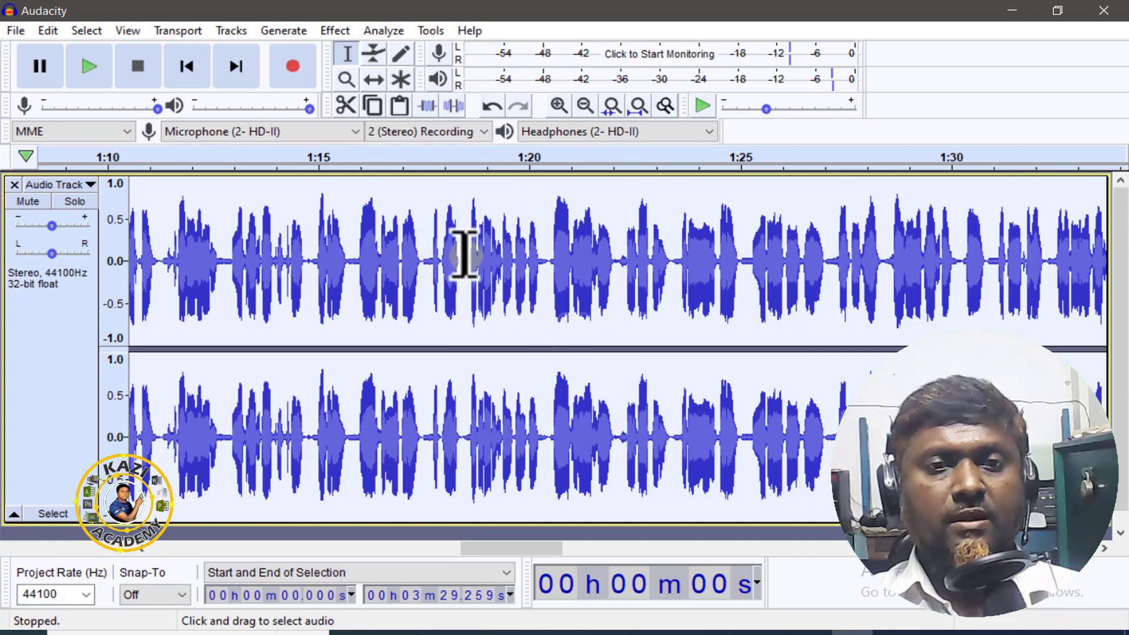
- Export the audio to the Desktop as 1010 in WAV (Microsoft) format with Signed 32-bit PCM encoding
left_click(15, 31)
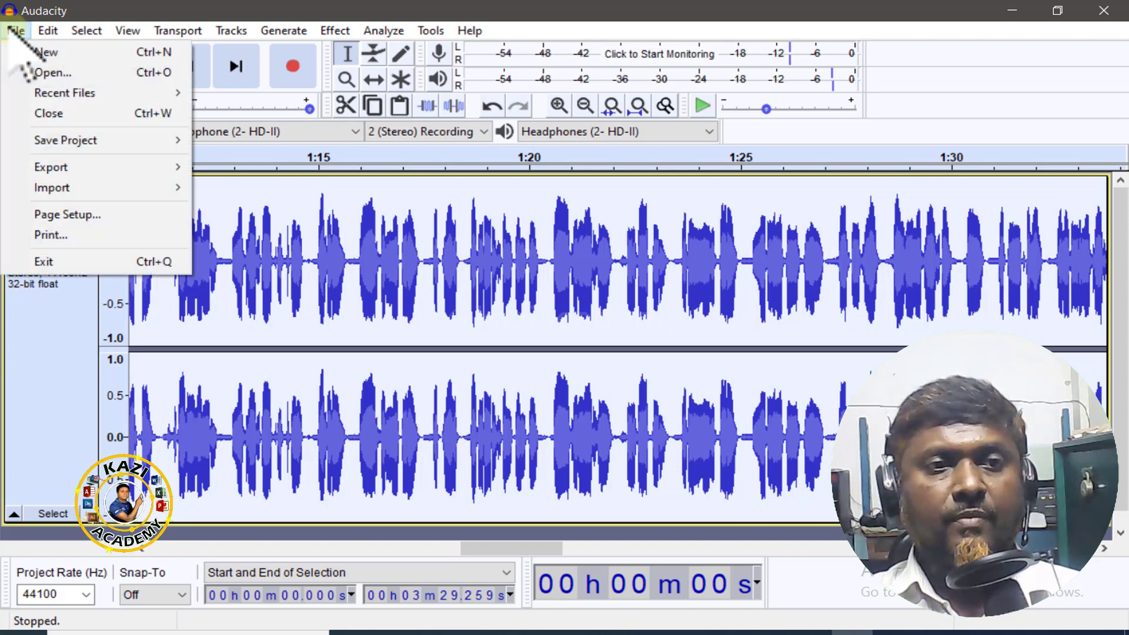
mouse_move(80, 167)
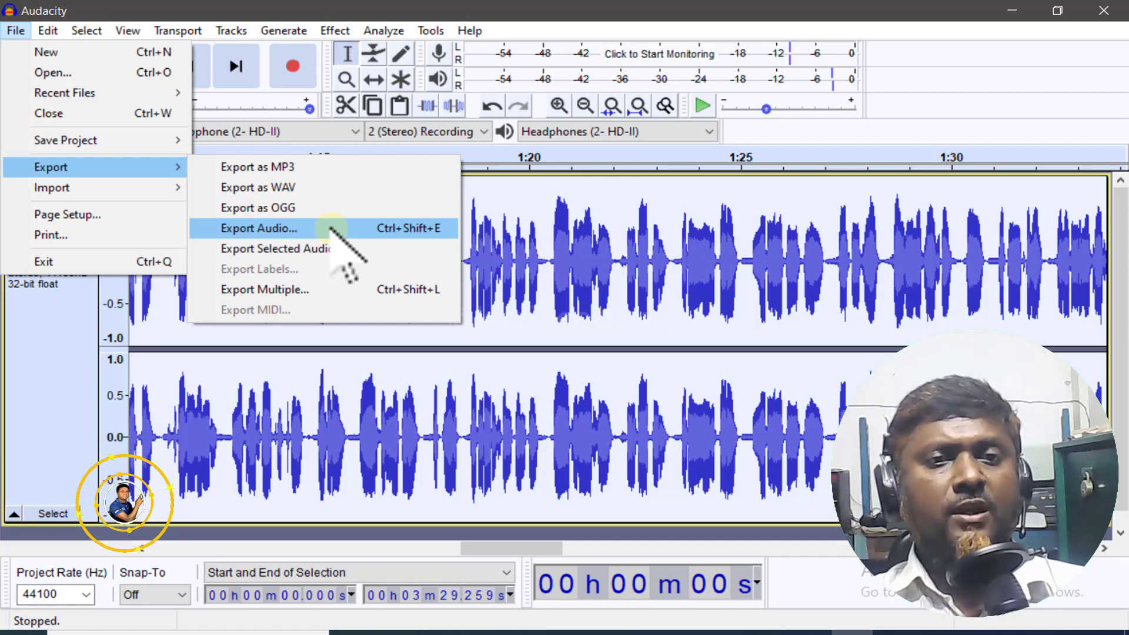
left_click(307, 227)
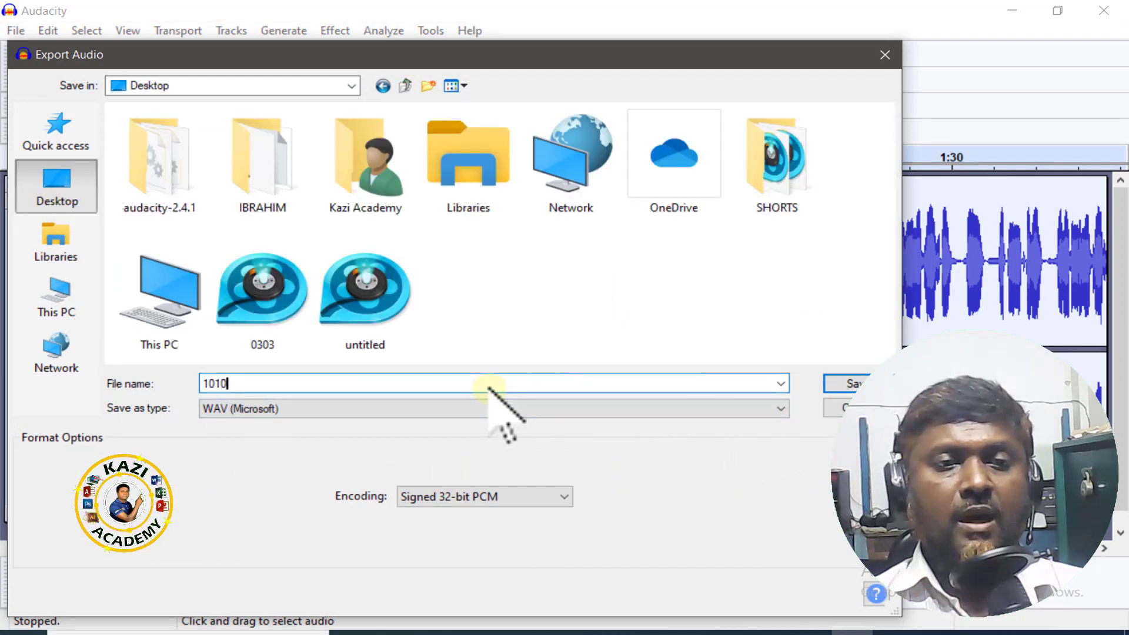
left_click(852, 383)
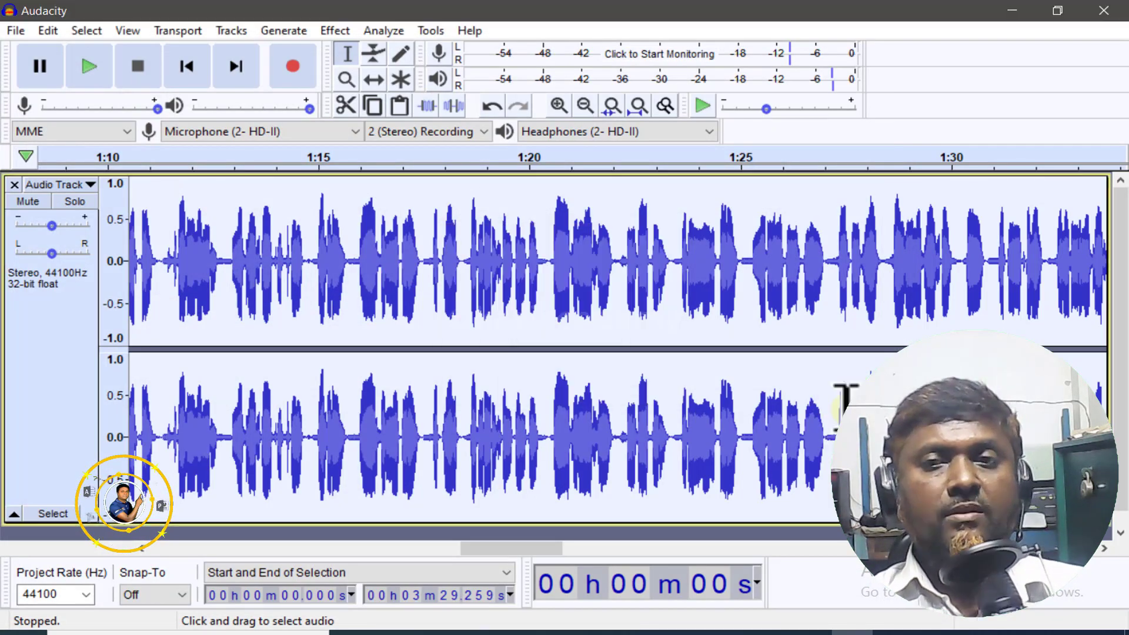
- Minimize the audio editor, switch to CapCut and create a new project with its media import area shown
left_click(1009, 10)
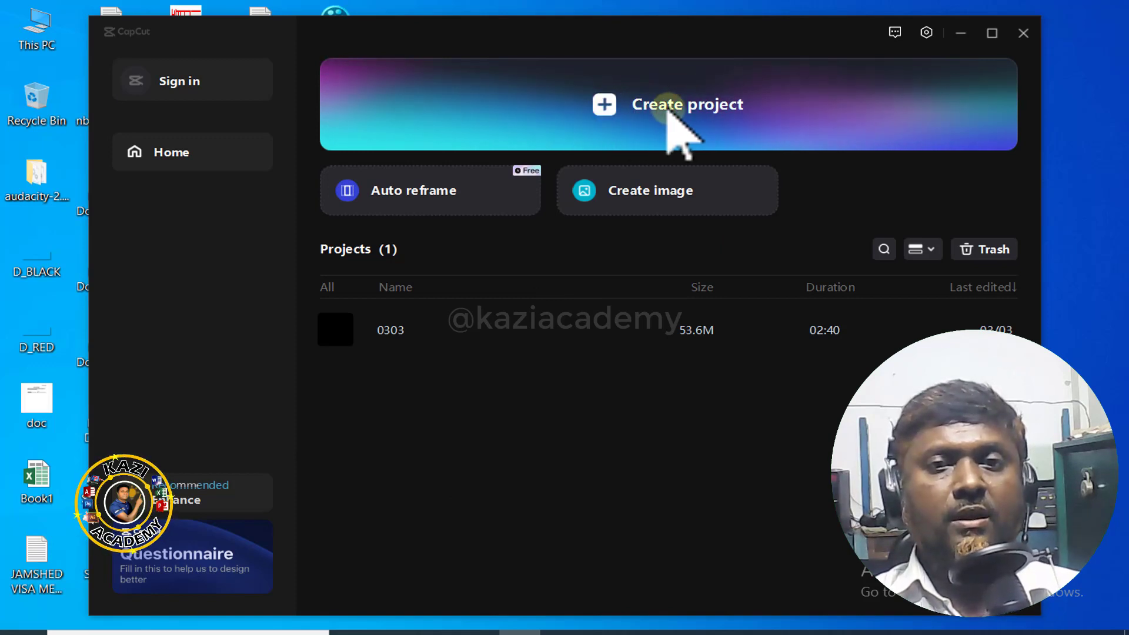
left_click(602, 105)
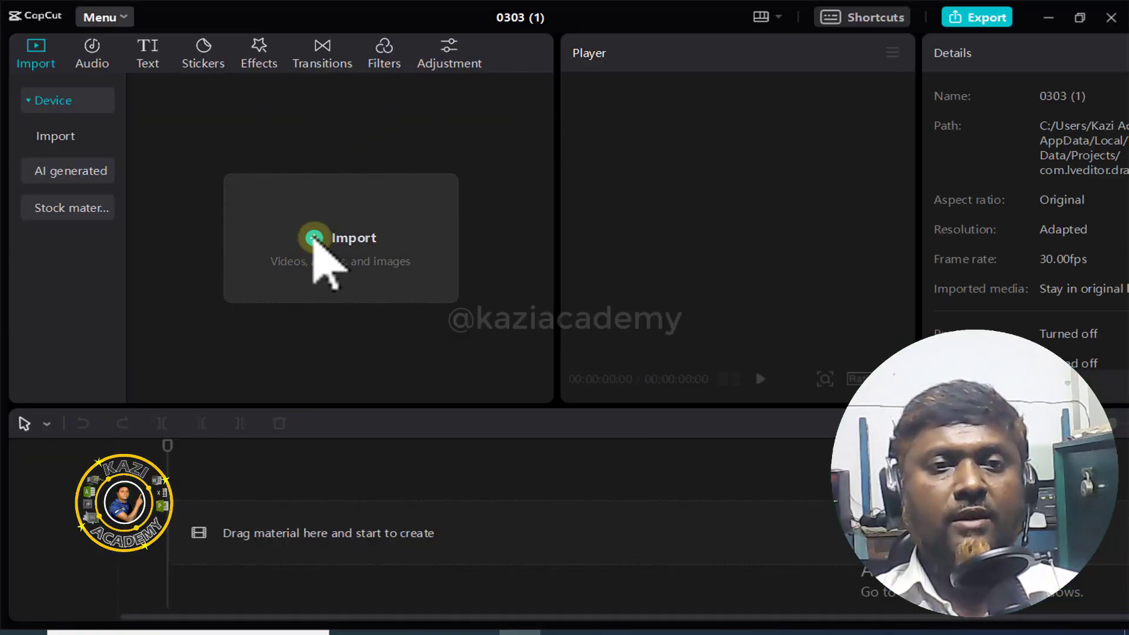
left_click(93, 47)
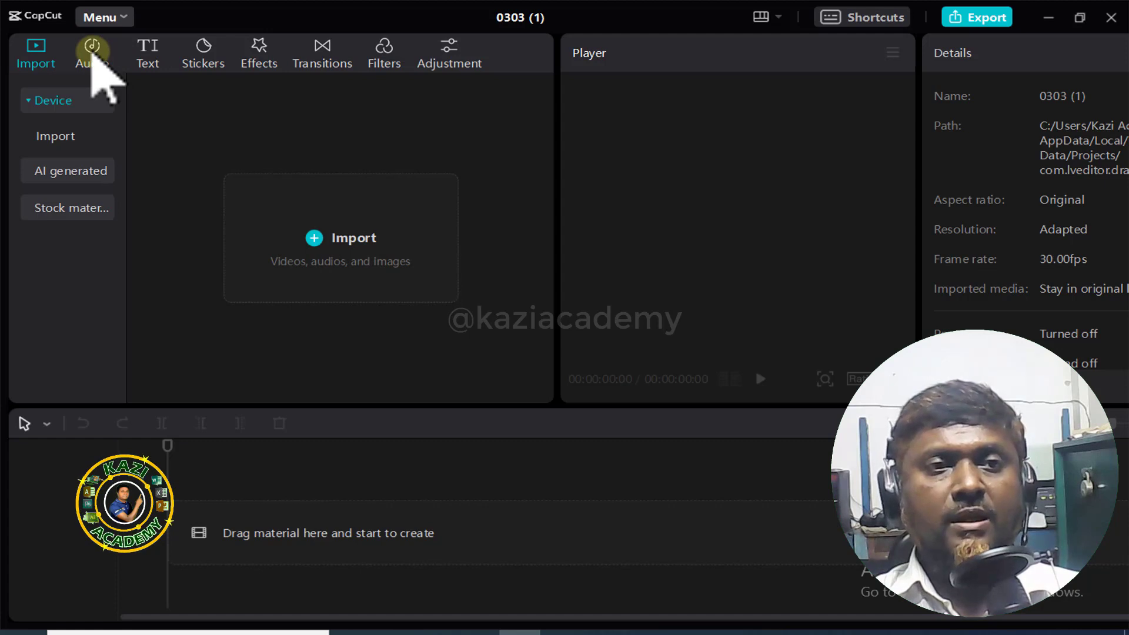
left_click(35, 47)
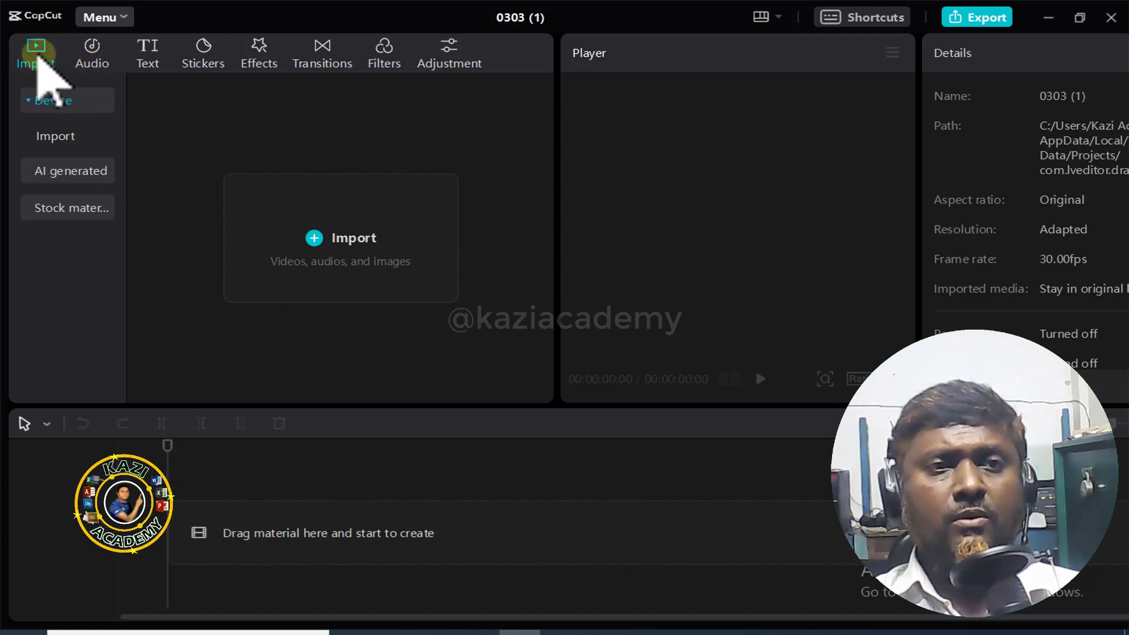
- Import the audio file 1010 from the Desktop into the new project's media
left_click(315, 238)
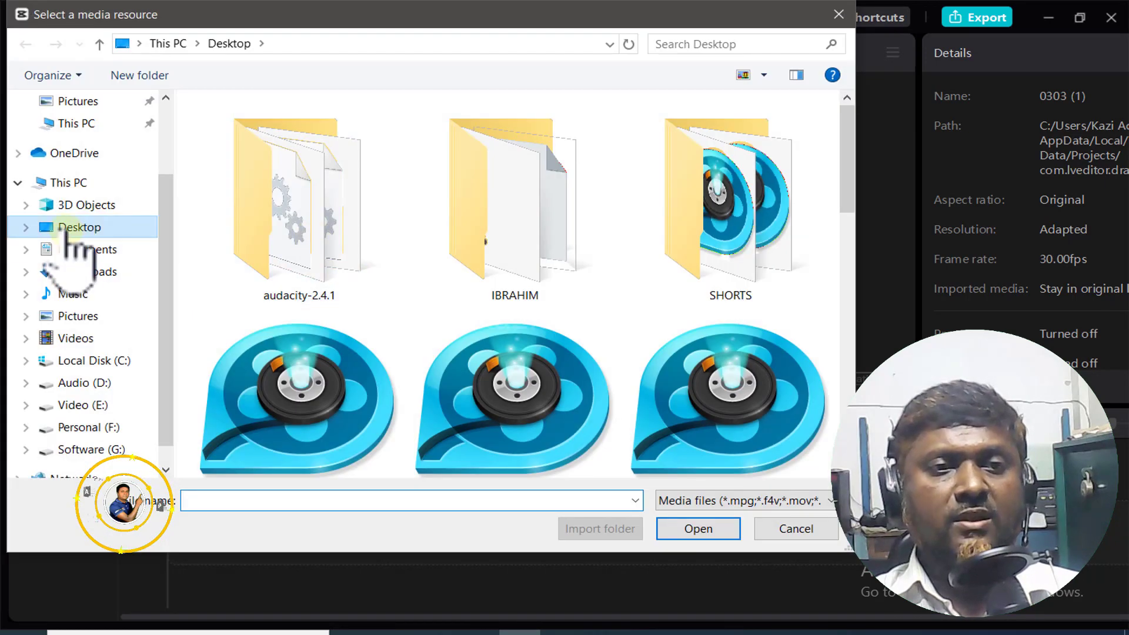
scroll(741, 177, "down", 1)
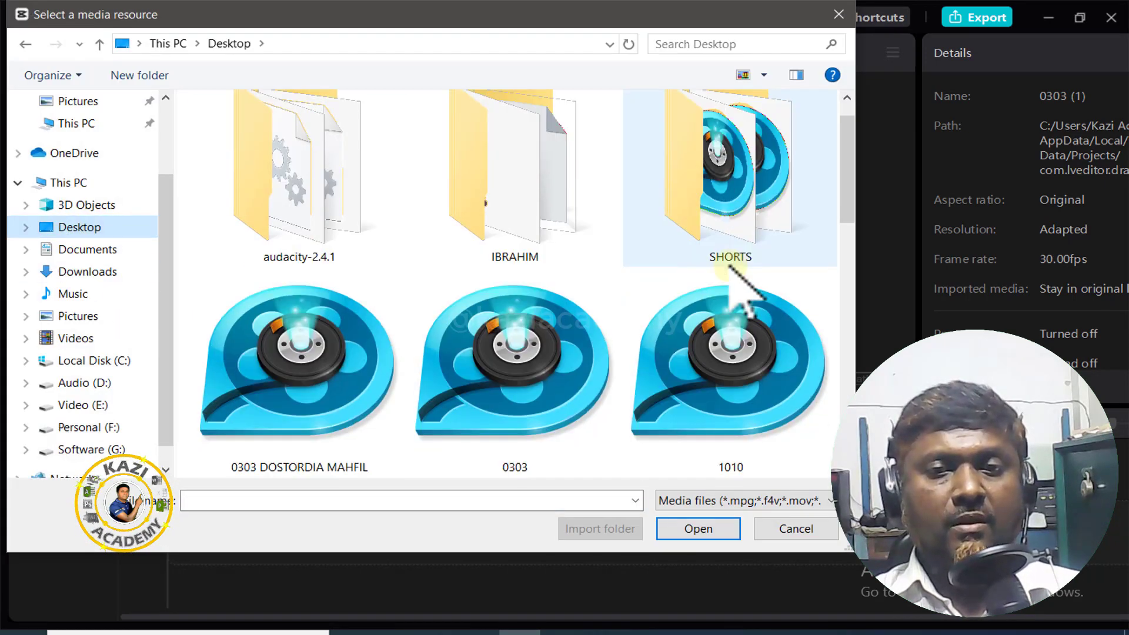
left_click(729, 370)
left_click(698, 532)
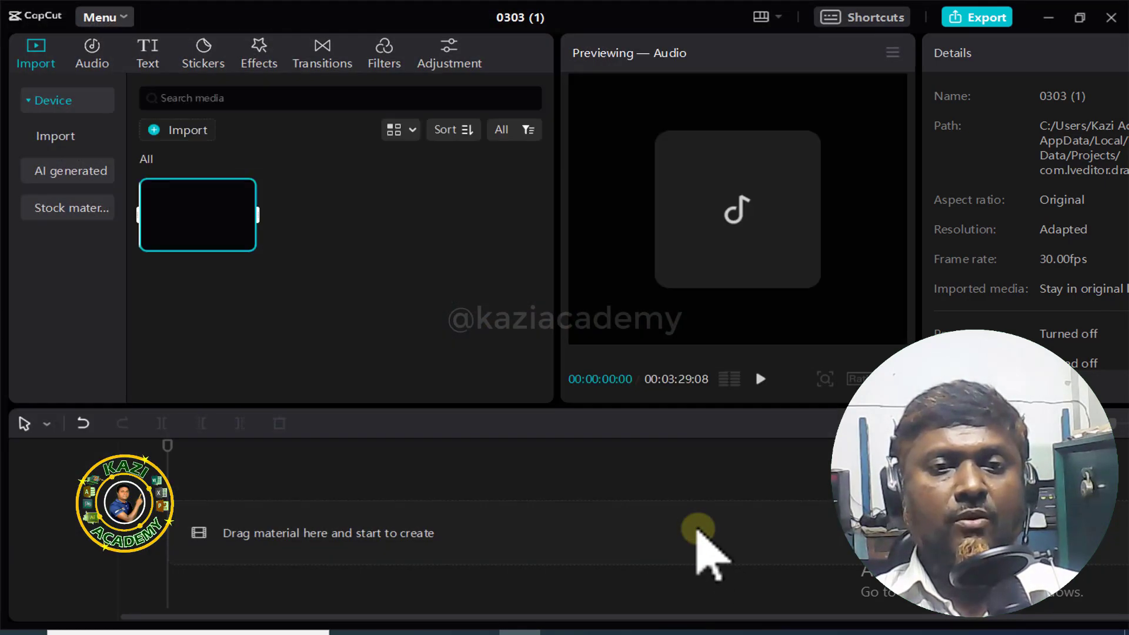
- Add 1010.wav from the imported media to the timeline and restore the editor window from its maximized size
mouse_move(233, 252)
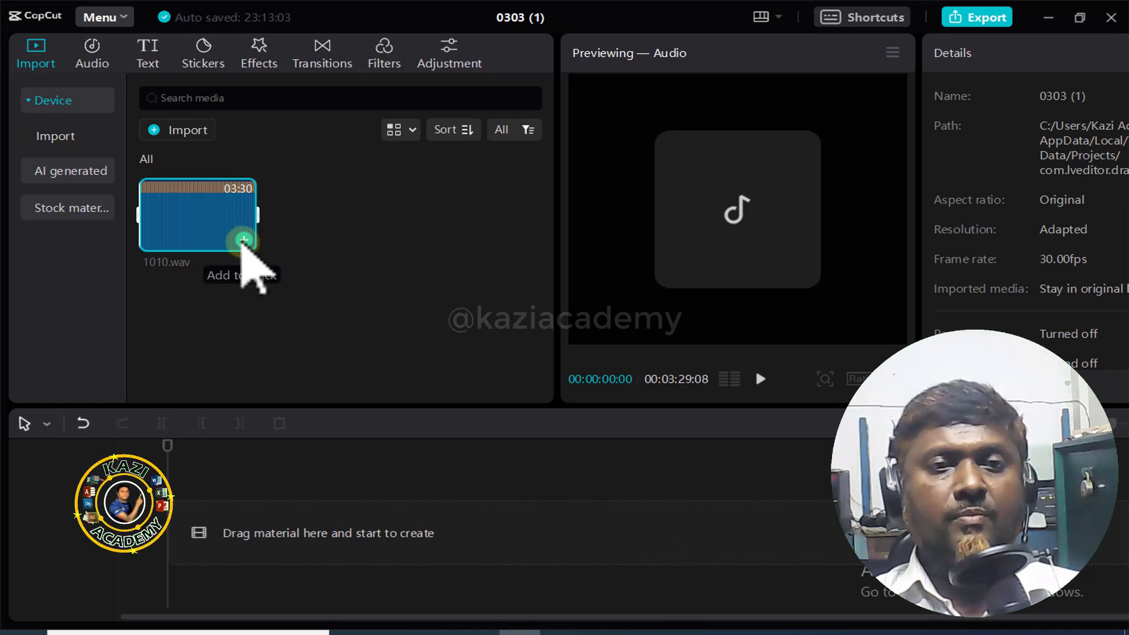
left_click(244, 240)
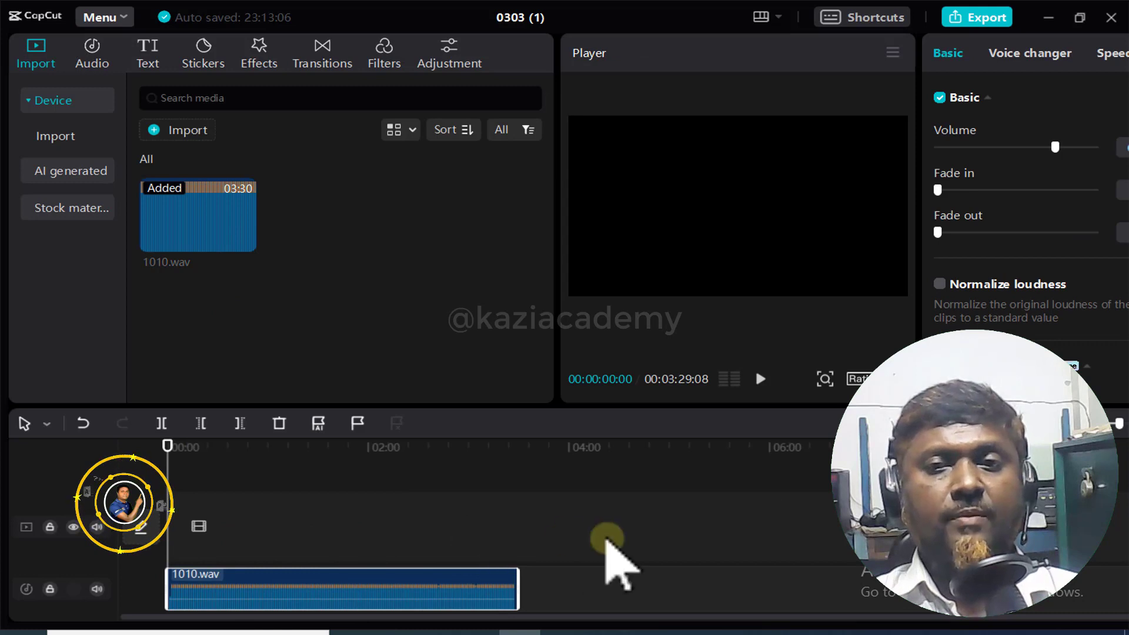
left_click(1078, 19)
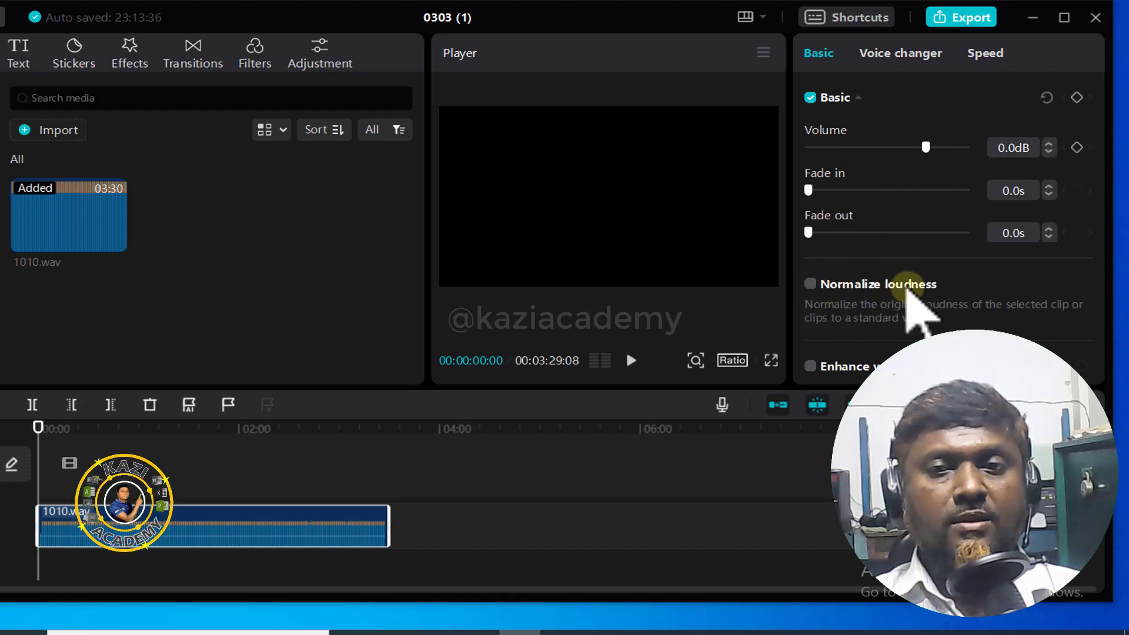
- Turn on loudness normalization for the 1010.wav clip
scroll(930, 288, "down", 1)
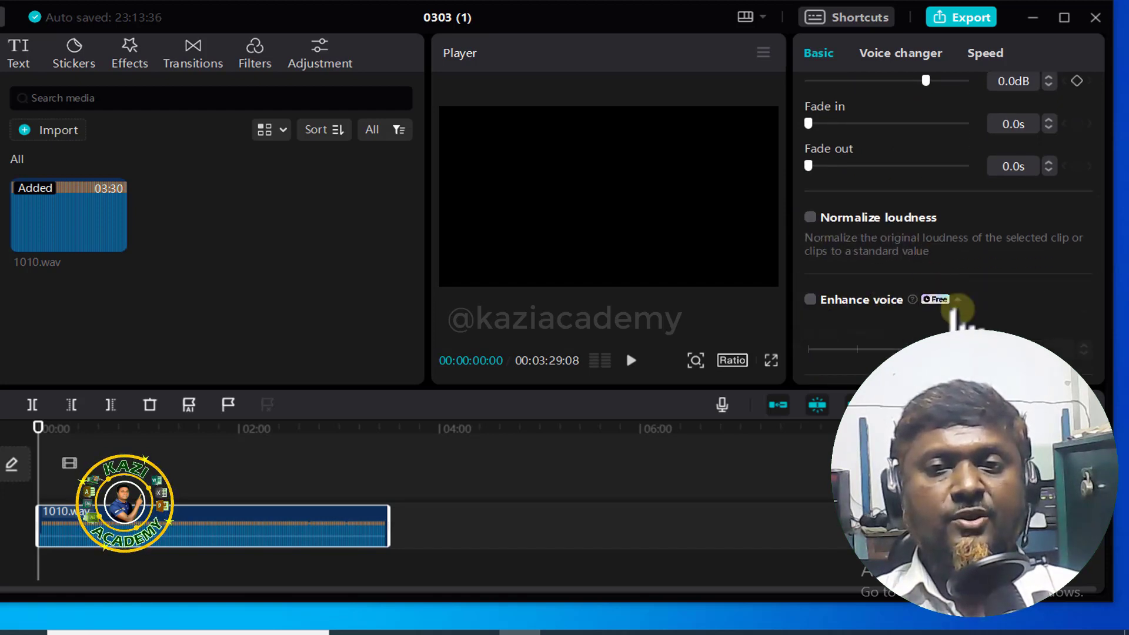
scroll(941, 311, "down", 1)
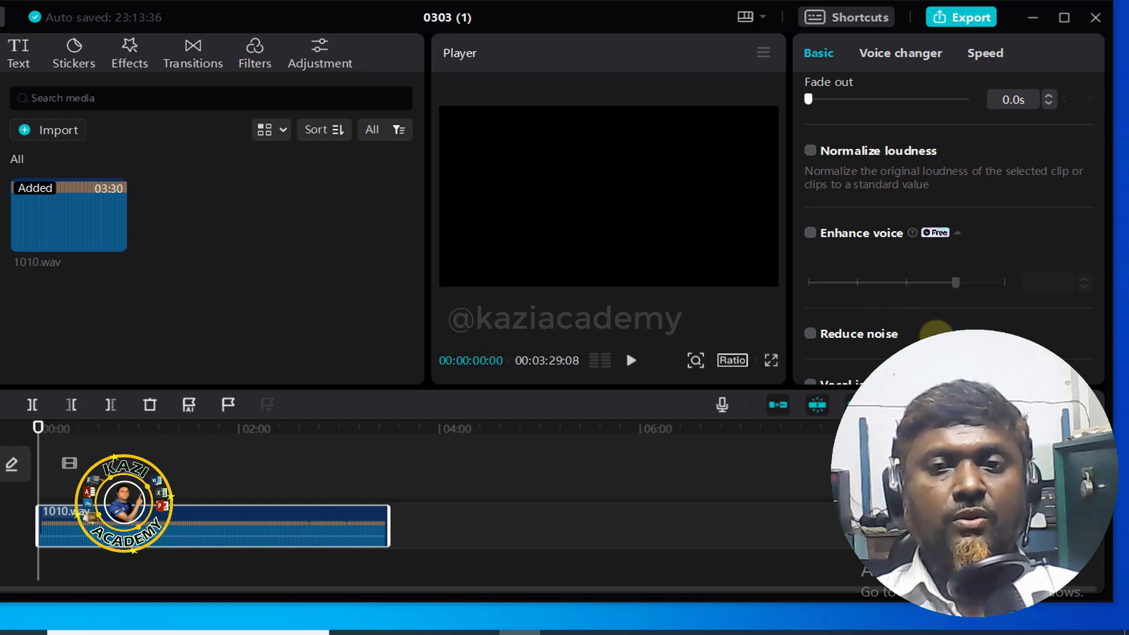
scroll(859, 294, "up", 2)
left_click(810, 284)
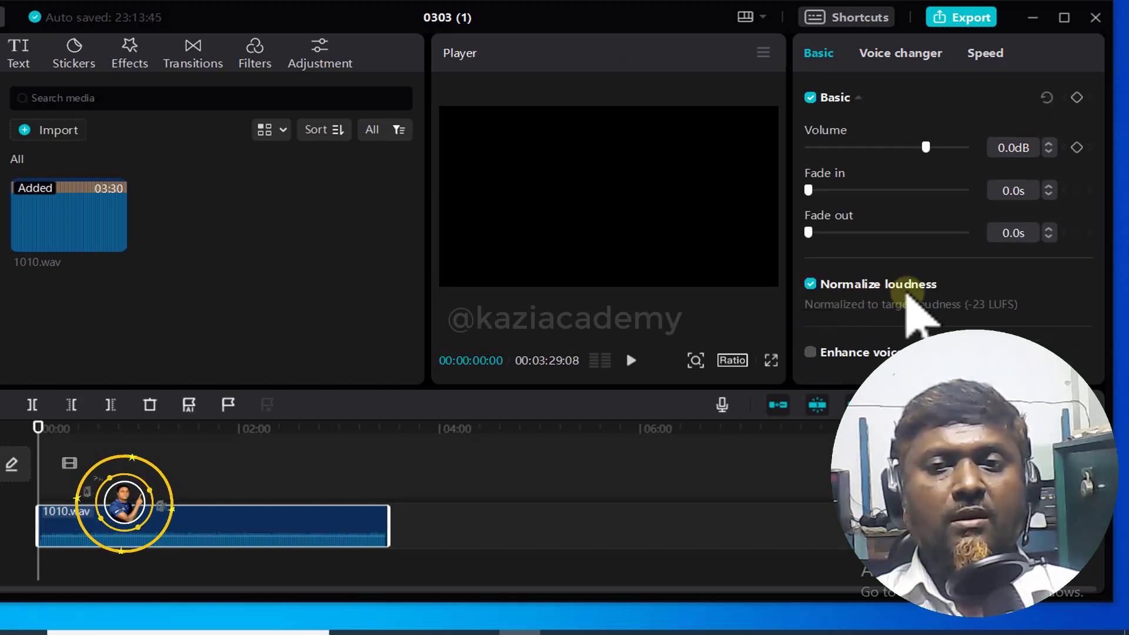
- Turn on noise reduction for the 1010.wav clip
scroll(902, 292, "down", 2)
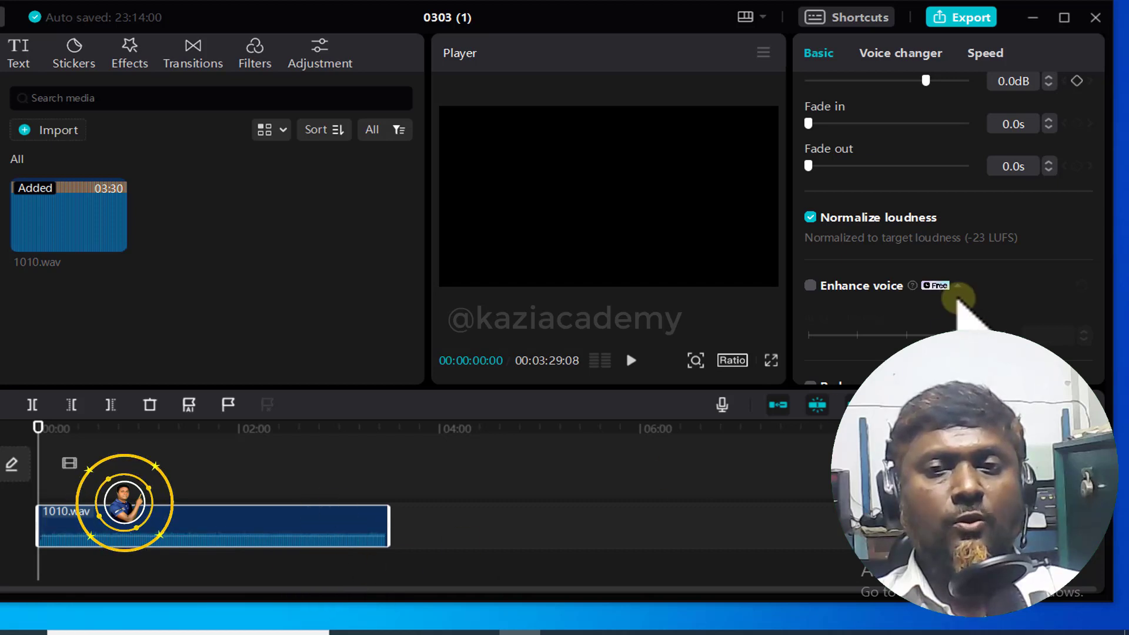
scroll(929, 276, "down", 1)
scroll(908, 282, "down", 2)
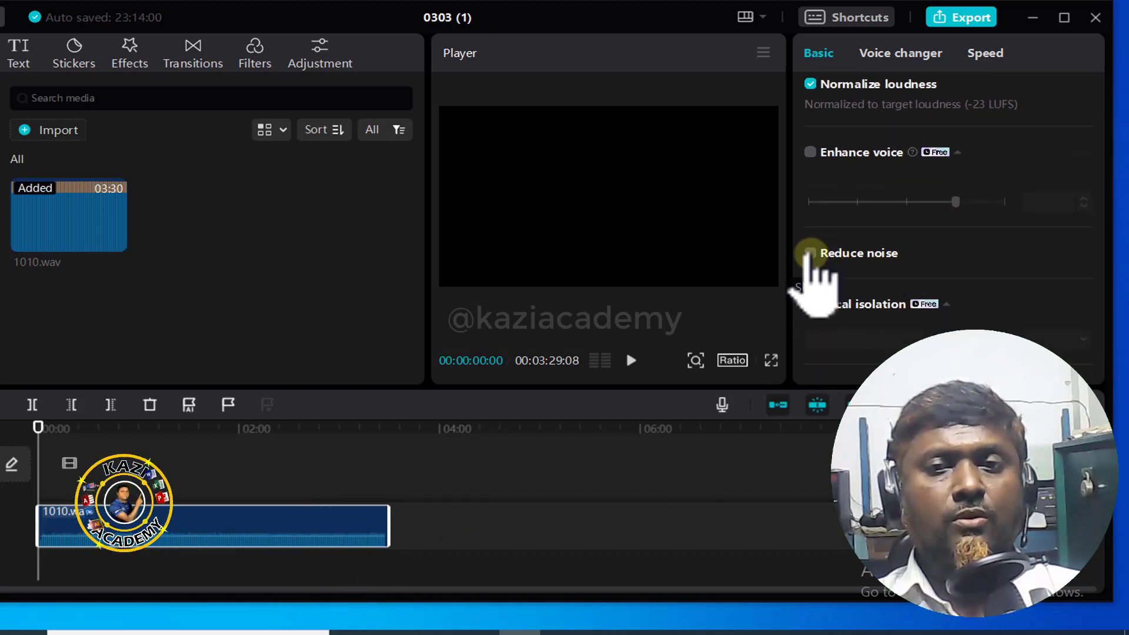
left_click(811, 253)
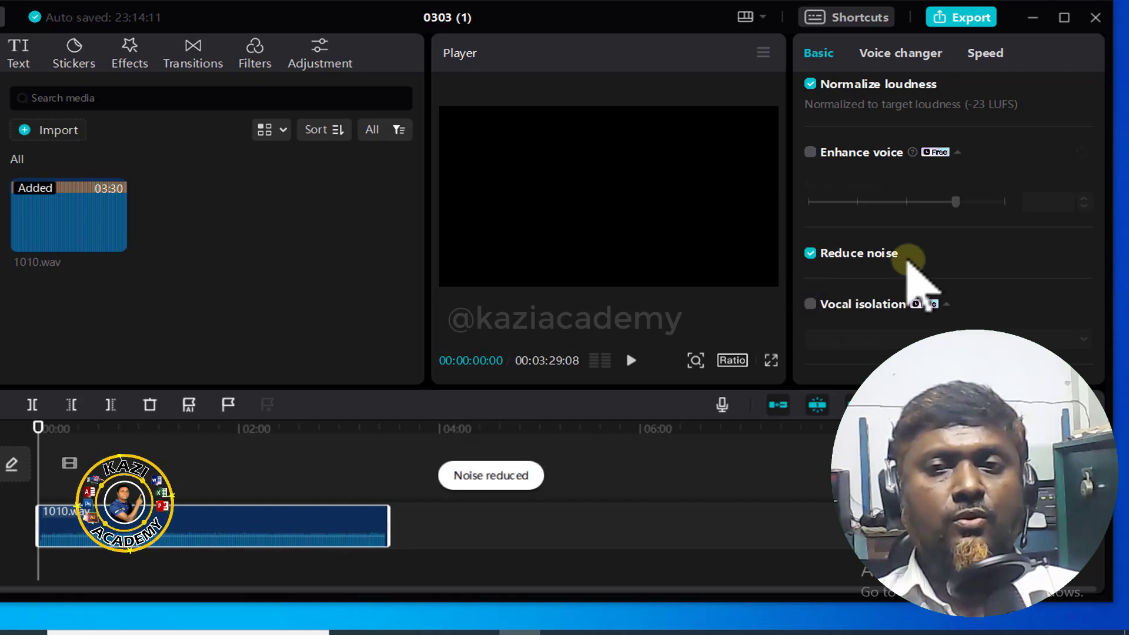
- Raise the clip's volume to 14.0 dB, playing a short passage before and after the change to compare the level
scroll(912, 279, "up", 4)
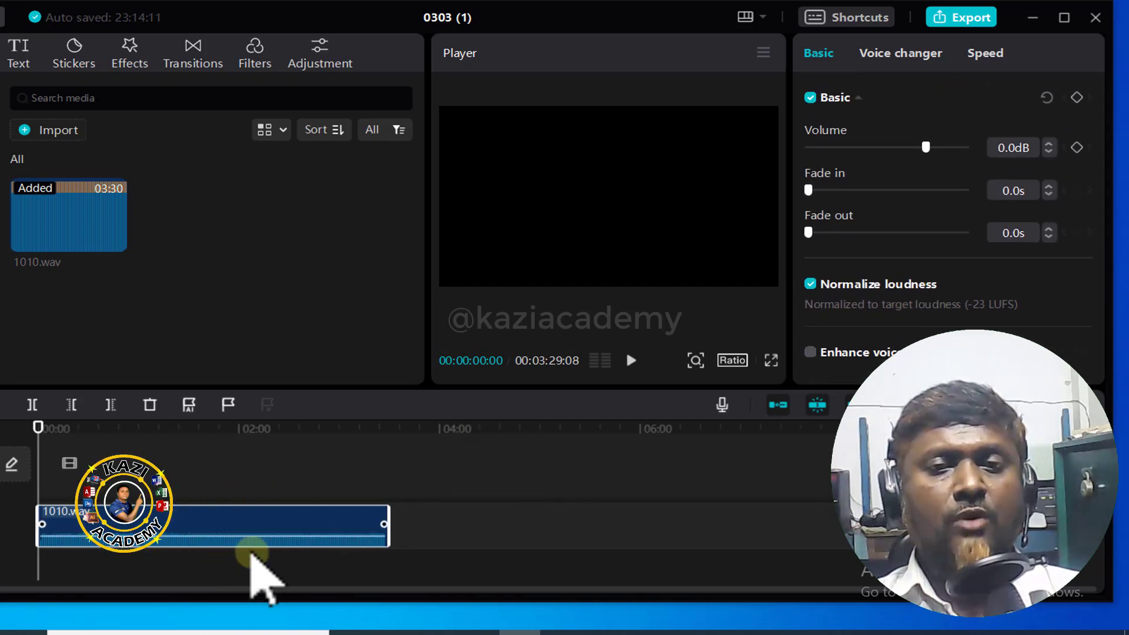
left_click(629, 359)
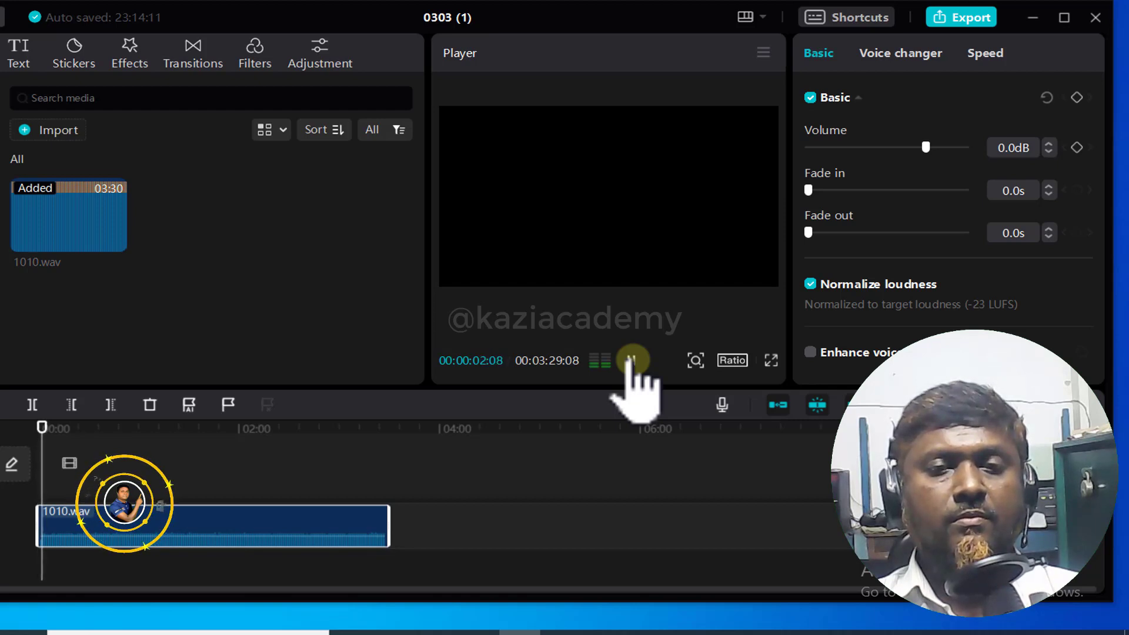
left_click(630, 361)
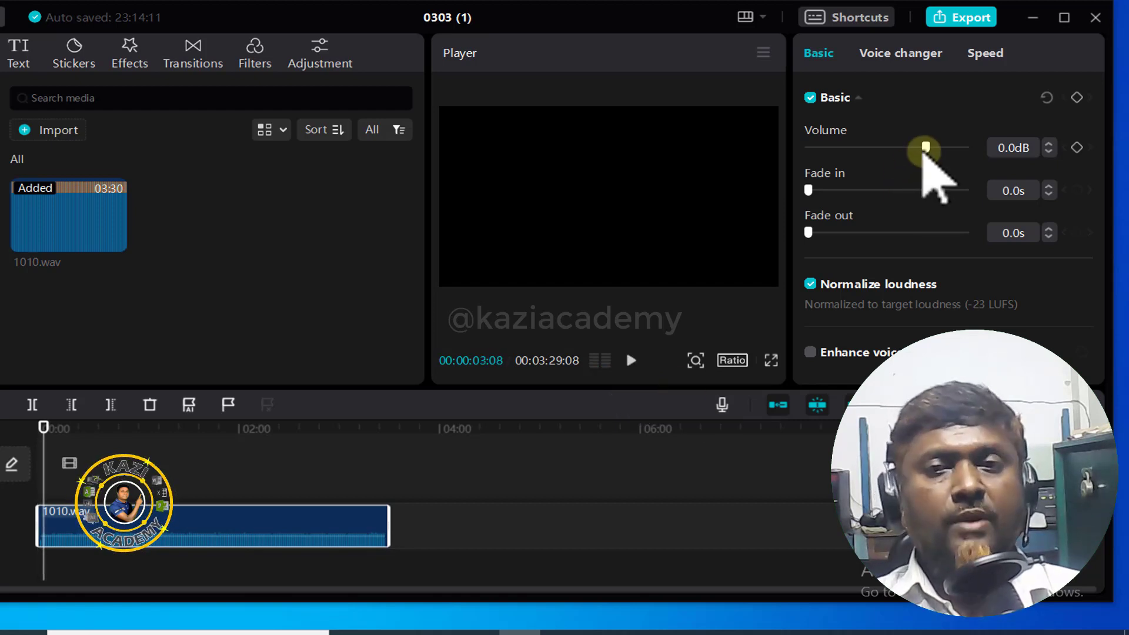
left_click_drag(926, 147, 953, 148)
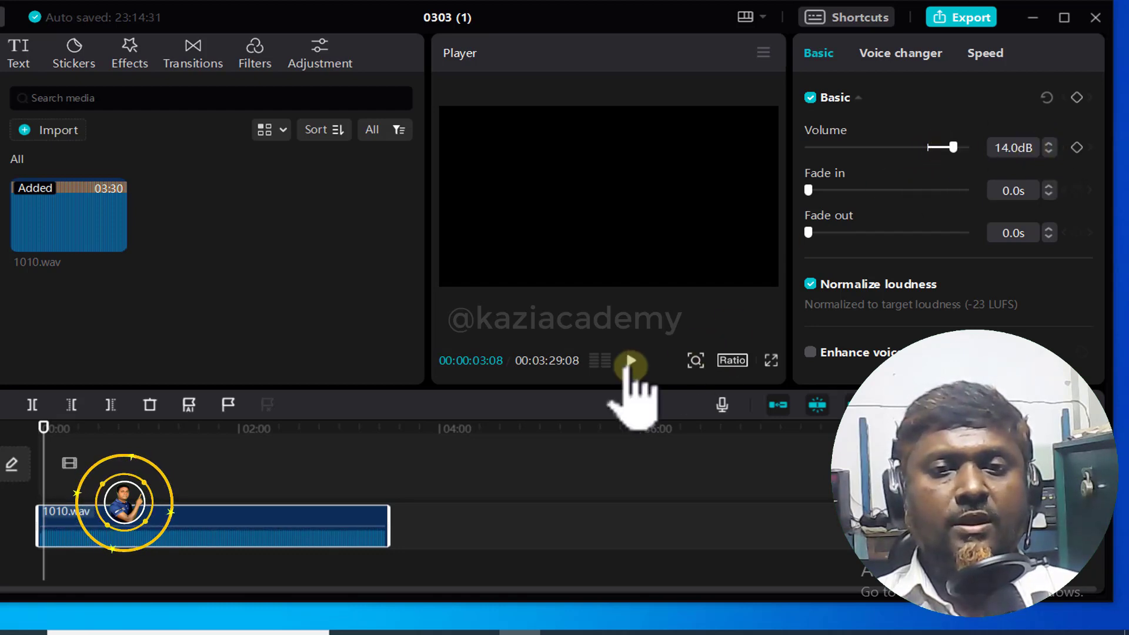
left_click(630, 361)
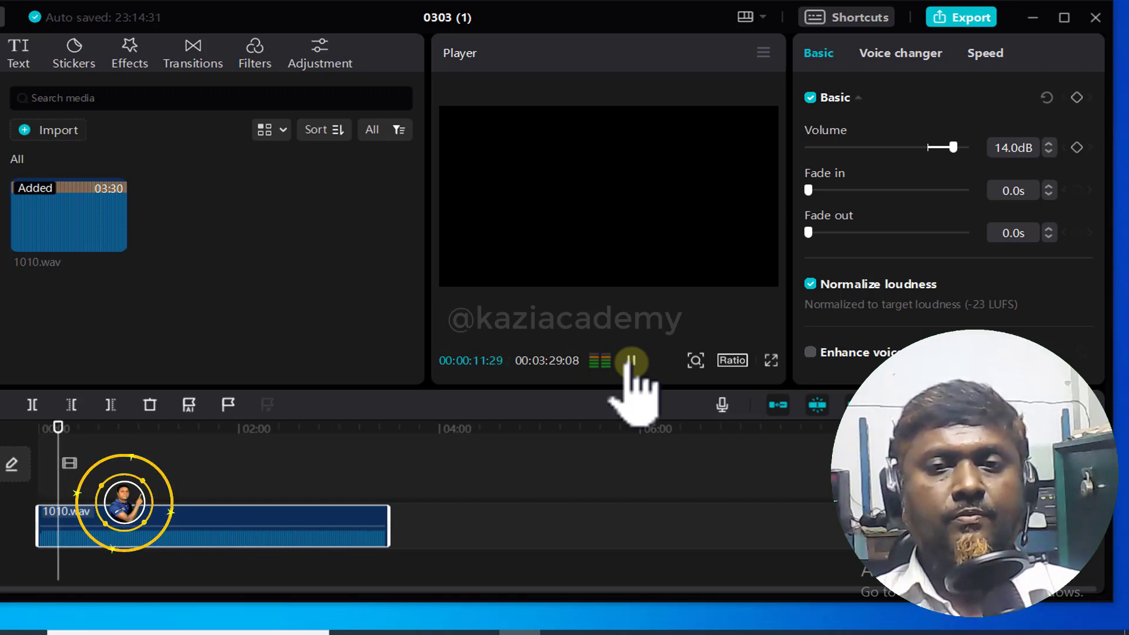
left_click(631, 361)
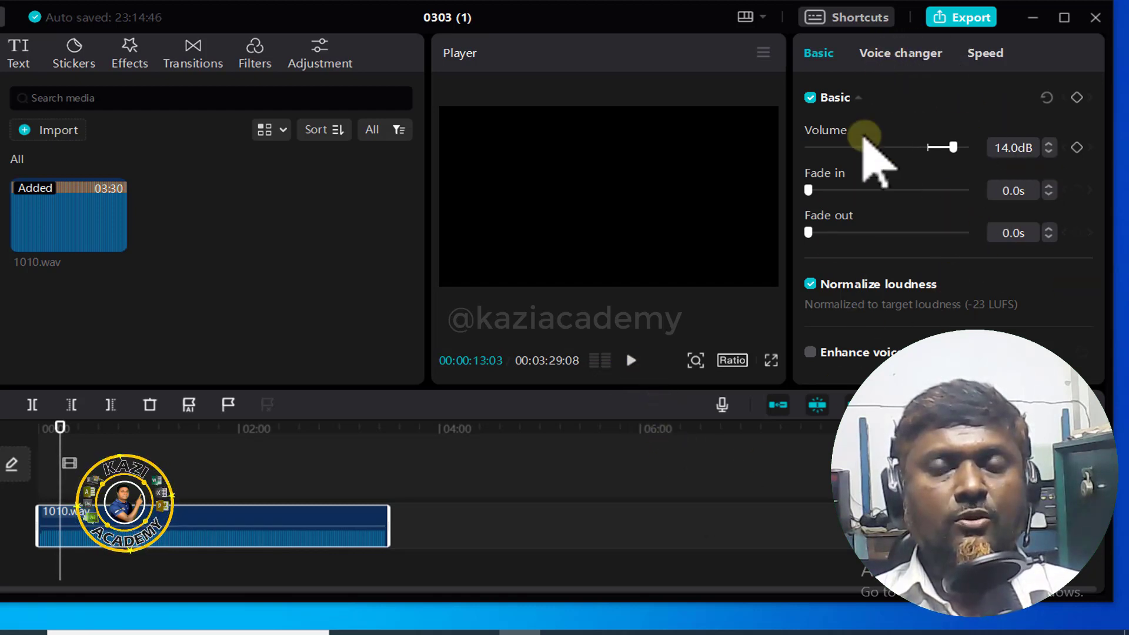
- Browse the voice filters, apply Mic Hog to the clip and stop its preview playback after a few seconds
left_click(904, 56)
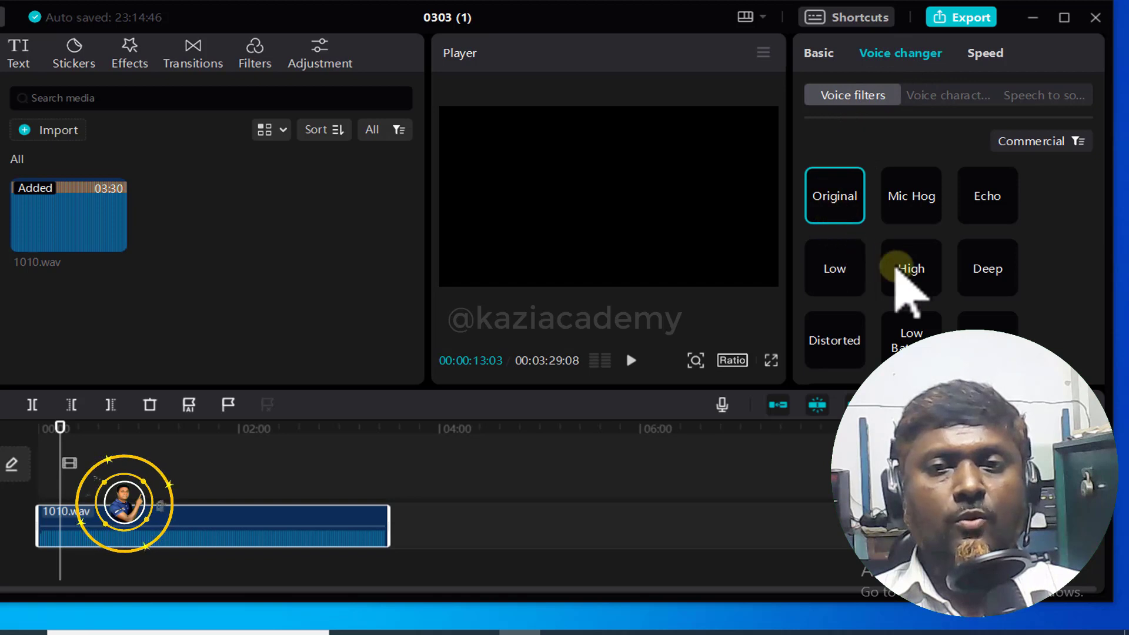
scroll(908, 252, "down", 3)
scroll(909, 259, "up", 3)
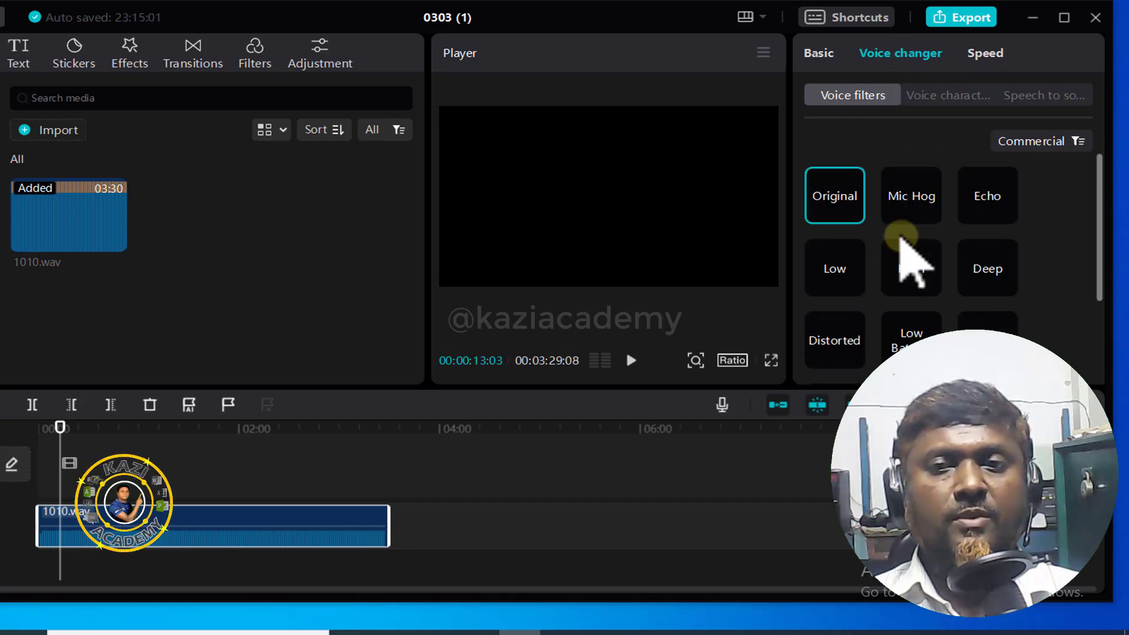
scroll(900, 247, "down", 3)
scroll(900, 259, "up", 3)
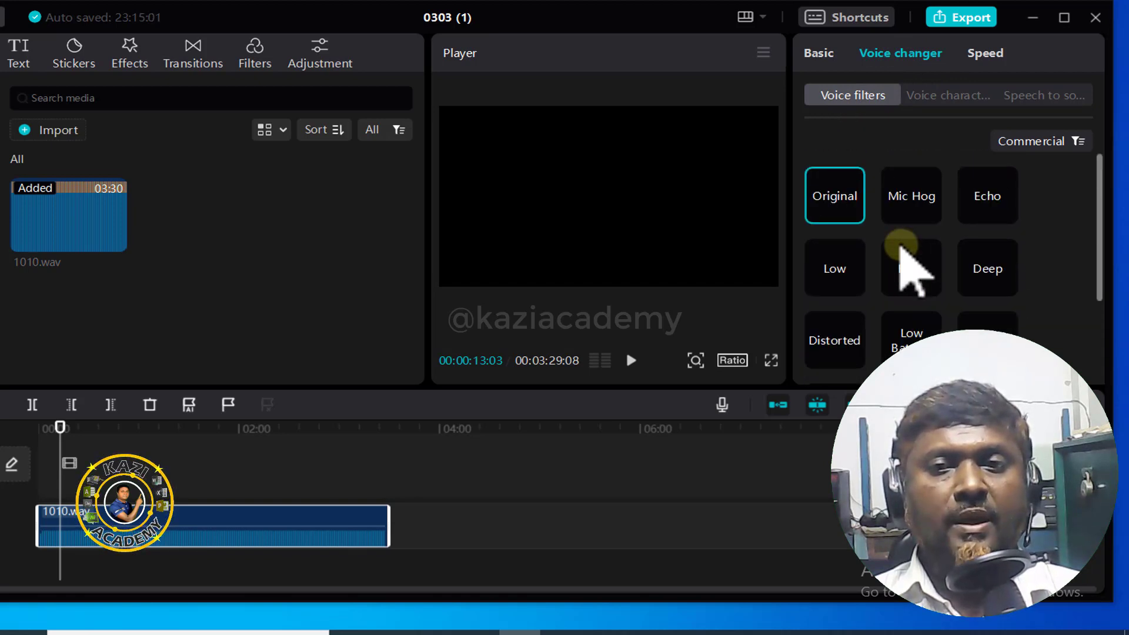
left_click(911, 202)
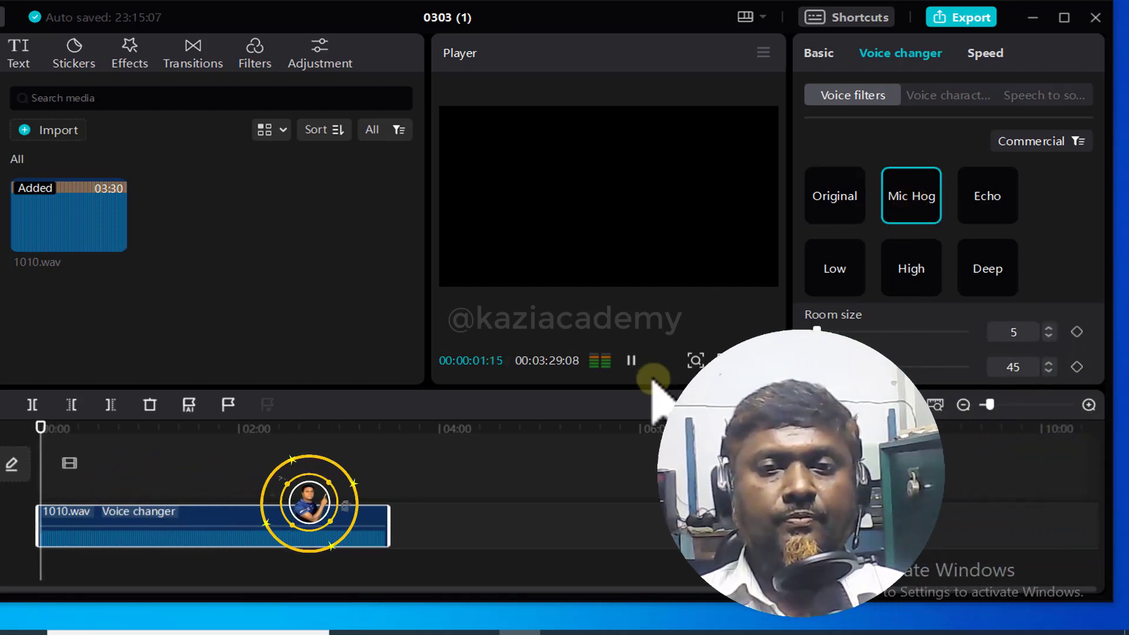
left_click(631, 360)
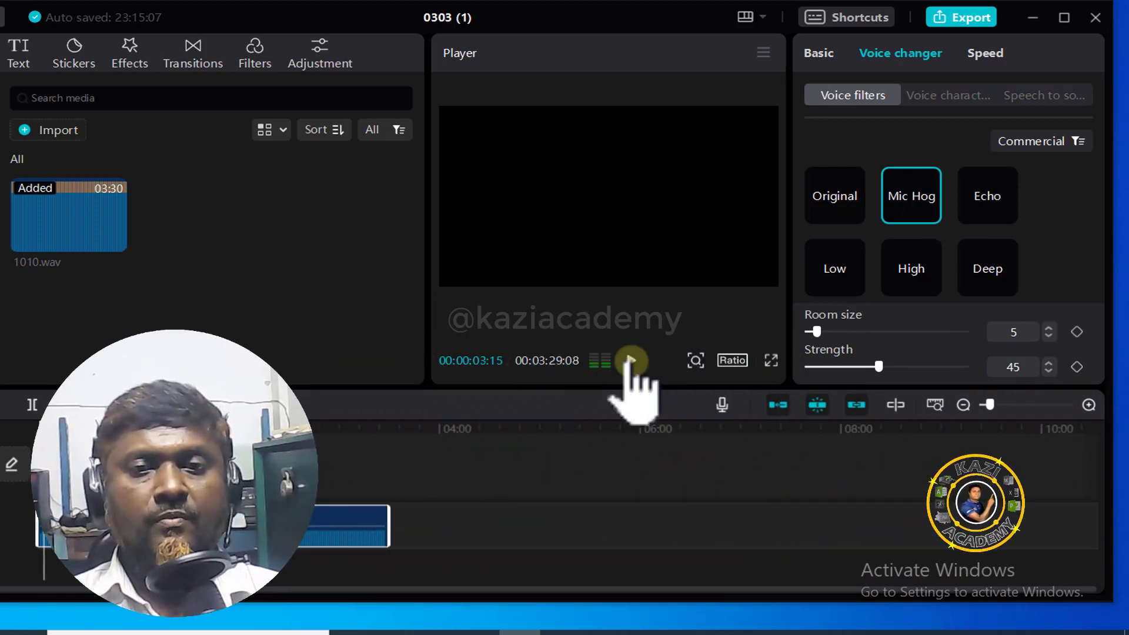
- Set the Mic Hog filter's room size to 15 and strength to 15, and play back the clip to check the sound
left_click(1012, 332)
left_click_drag(1012, 333, 995, 335)
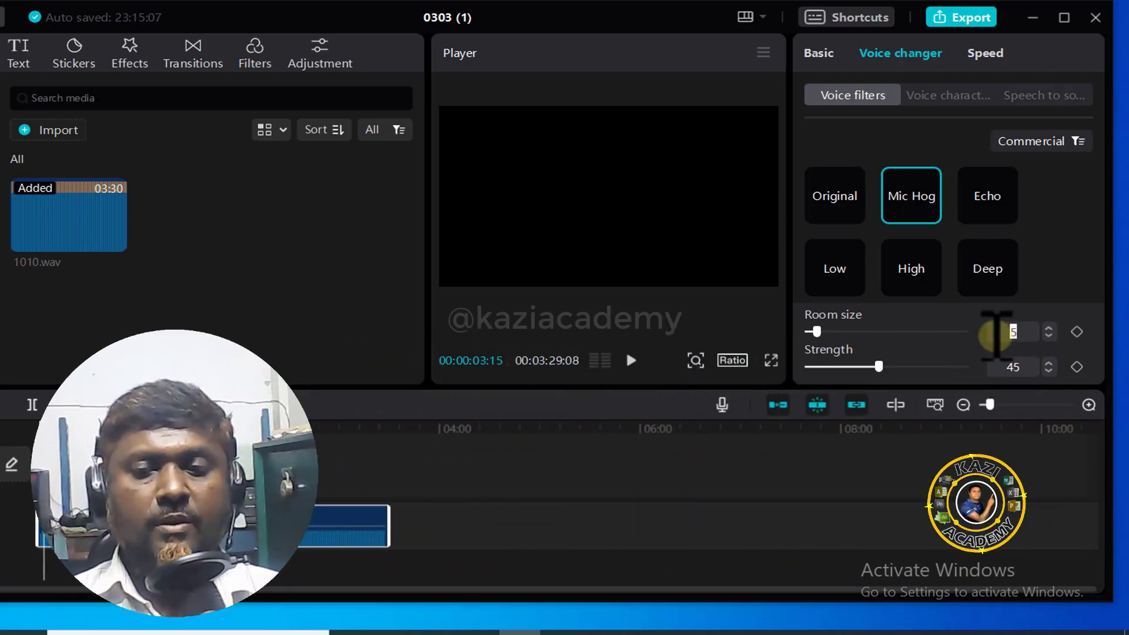
type("15")
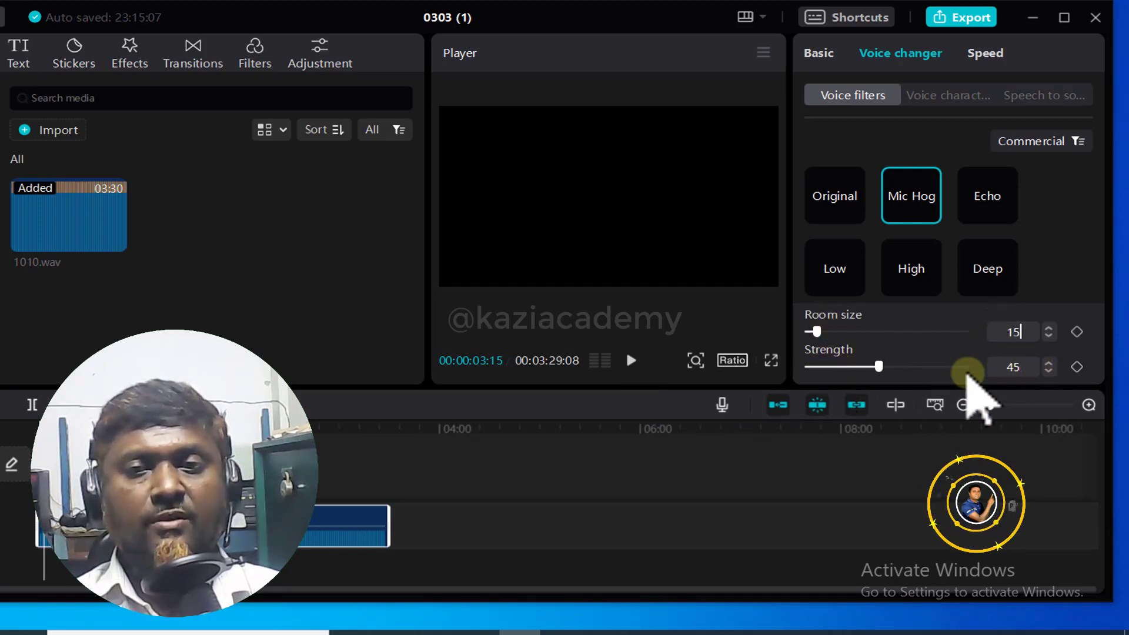
left_click(1032, 368)
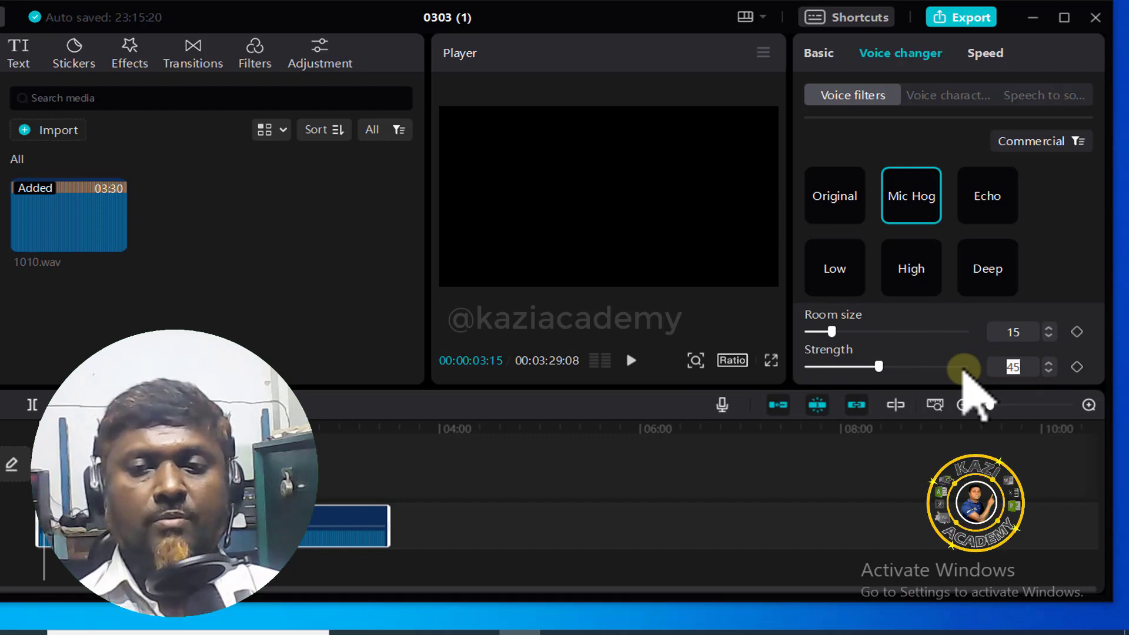
key("BackSpace")
type("15")
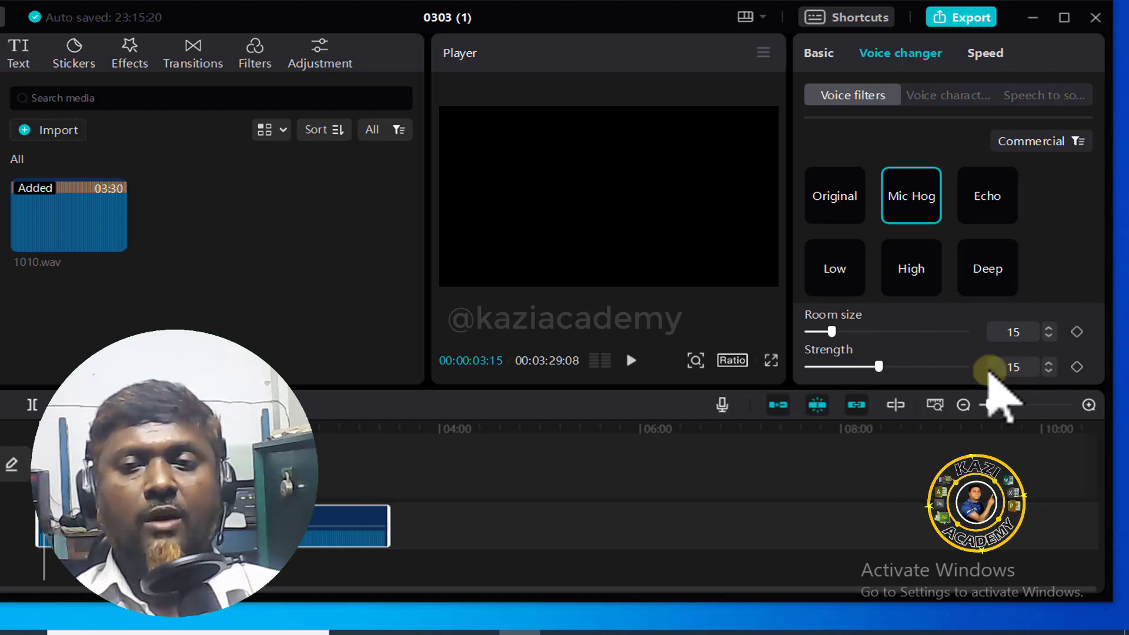
left_click(1021, 330)
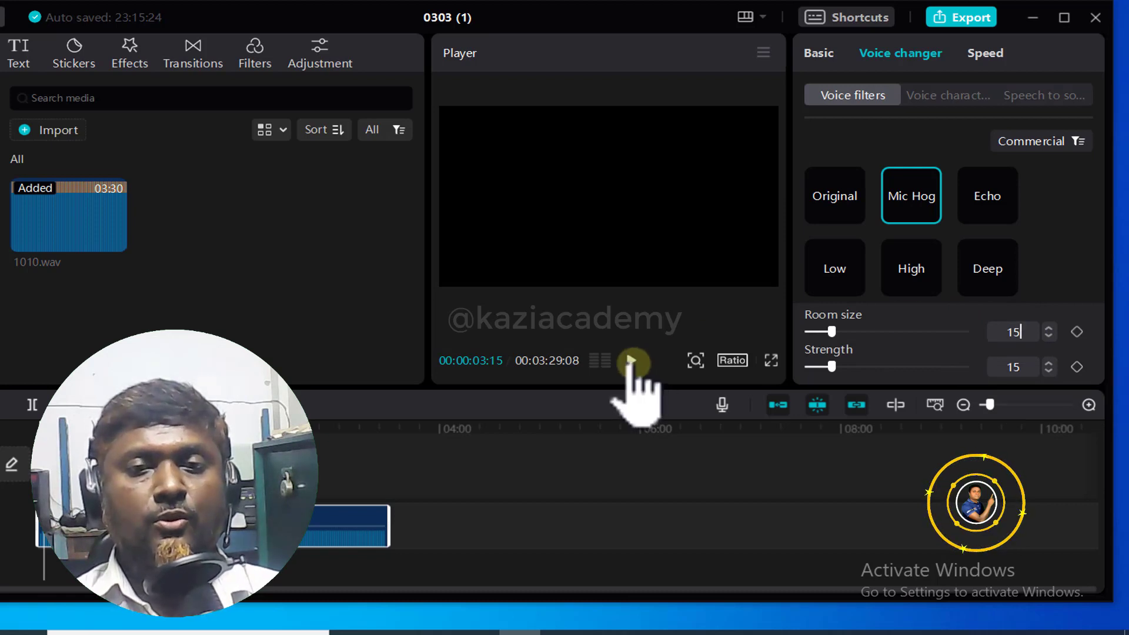
left_click(631, 361)
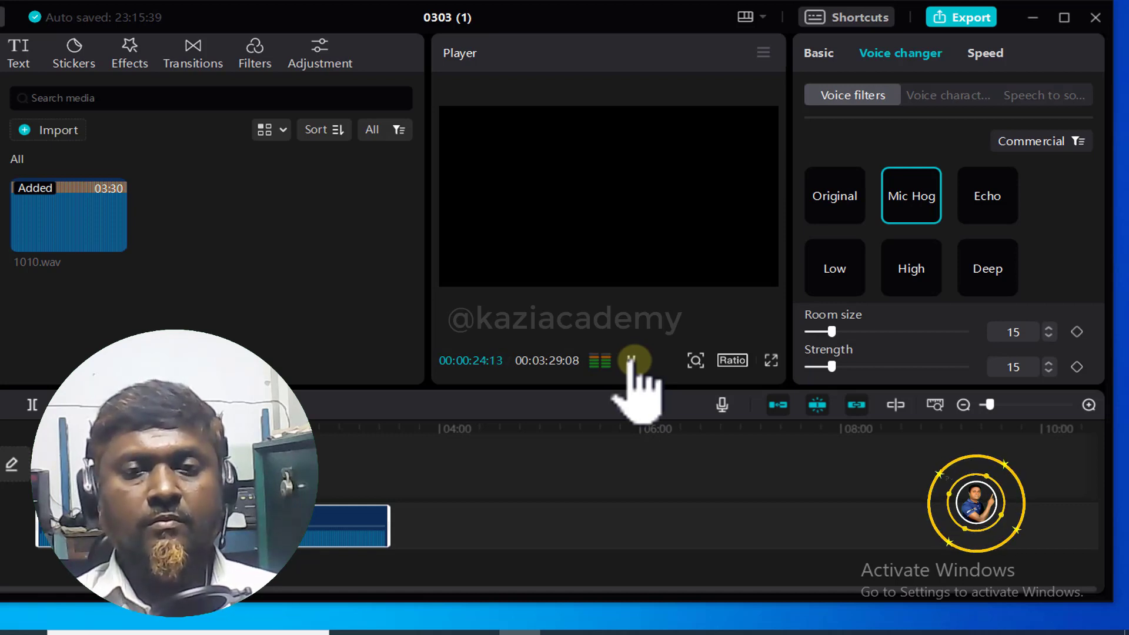
left_click(631, 359)
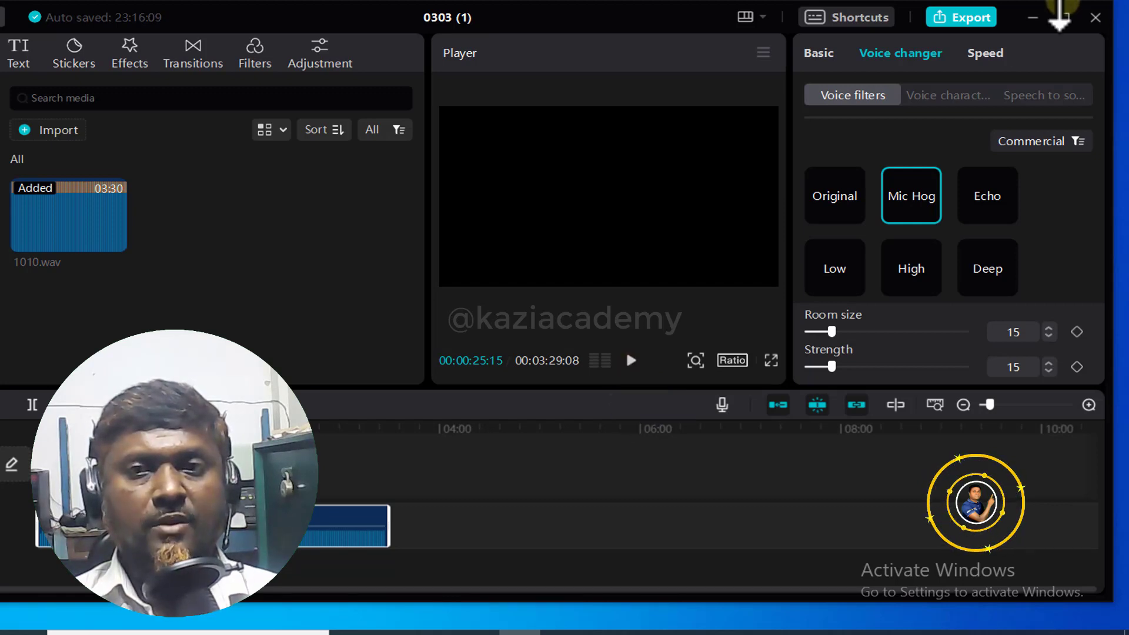
- Open the project's export settings and keep video output switched off after toggling it on and off
left_click(969, 25)
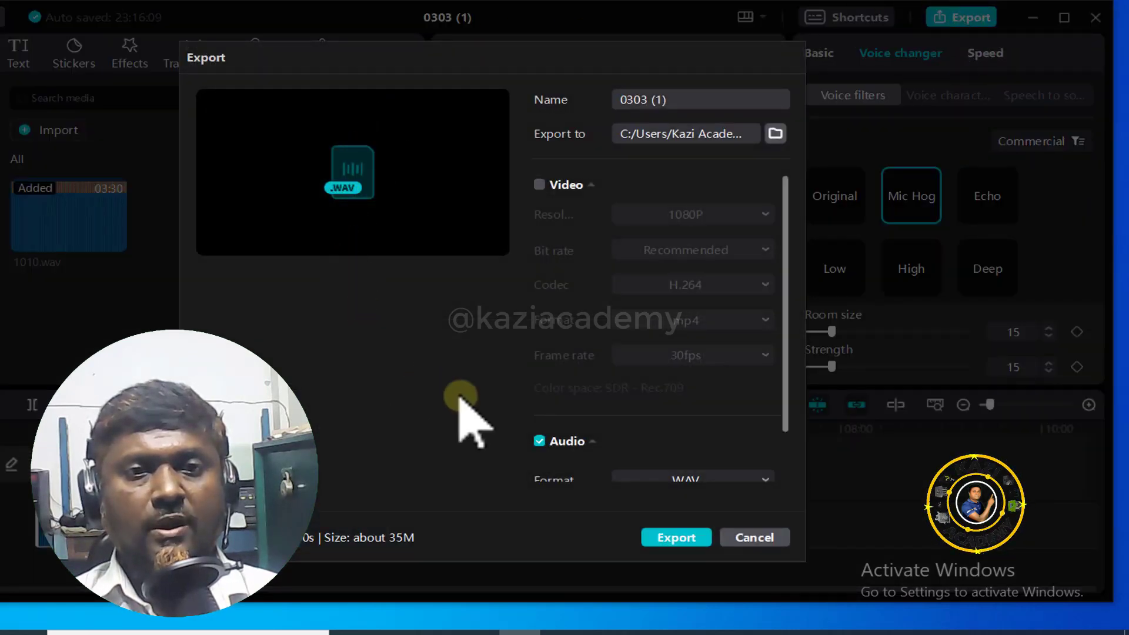
left_click(539, 185)
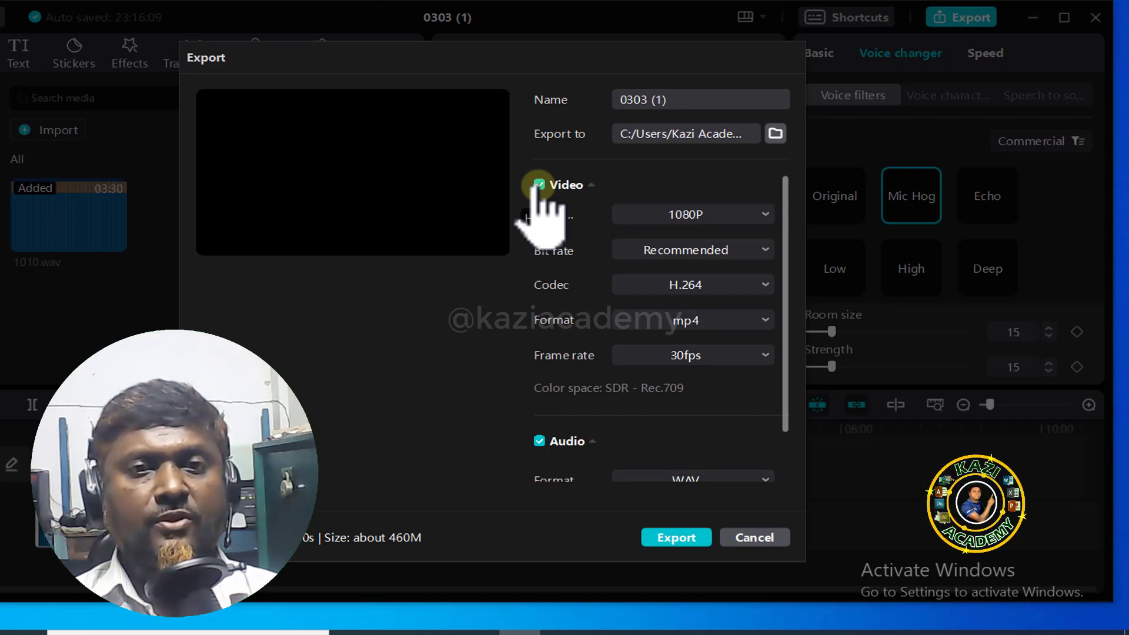
left_click(539, 185)
scroll(599, 380, "down", 2)
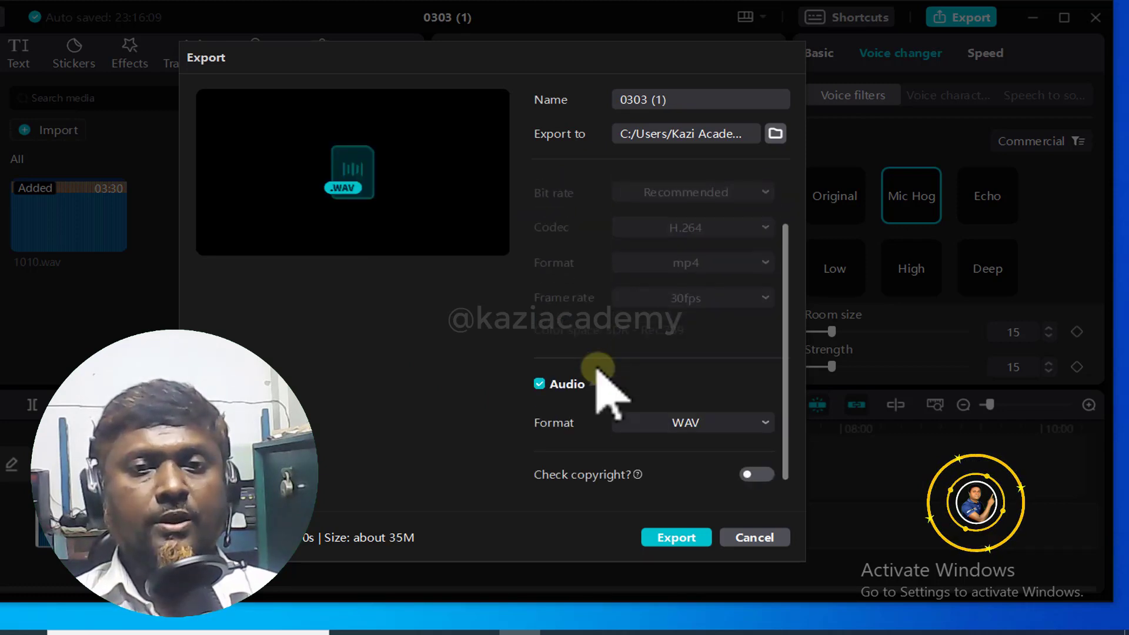
scroll(564, 253, "up", 2)
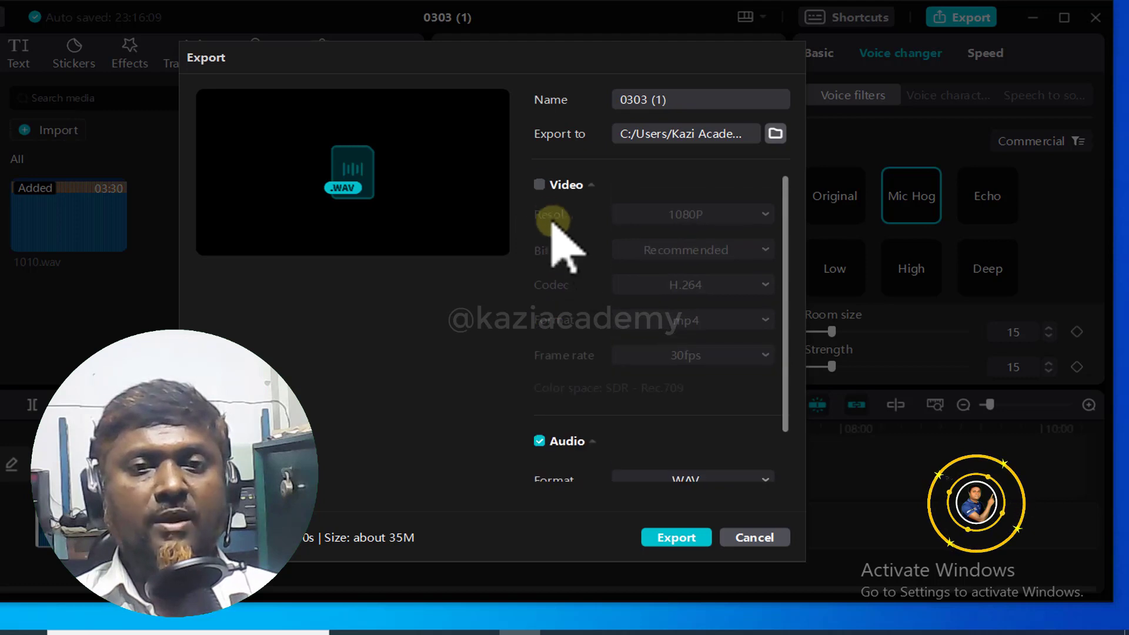
left_click(538, 185)
left_click(538, 185)
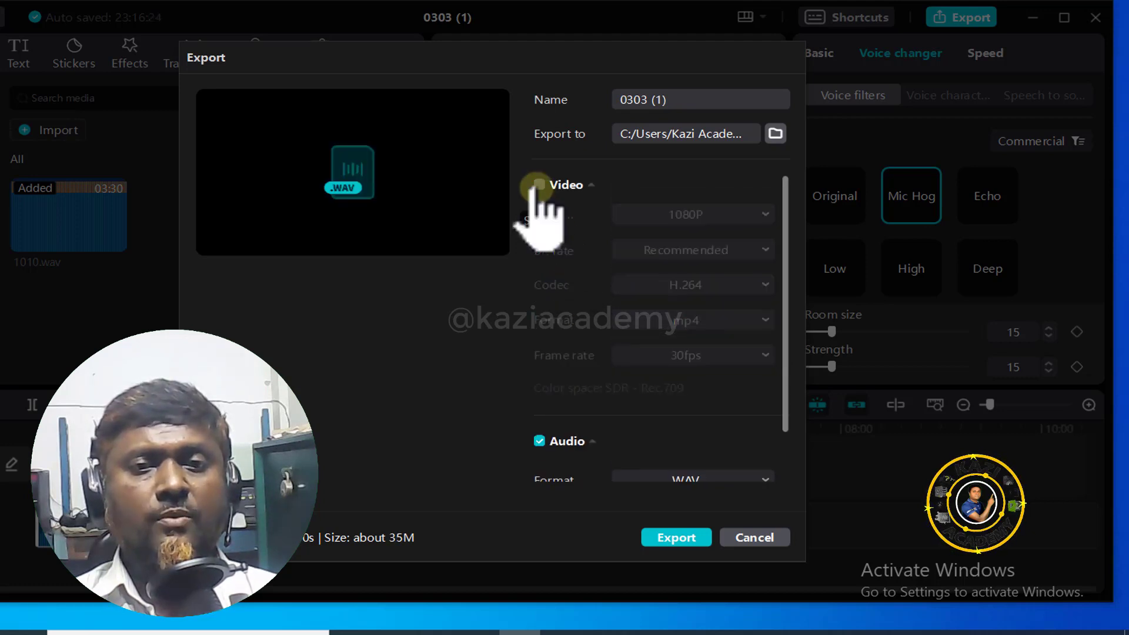
- Leave audio output enabled after toggling it off and on, and choose WAV as the audio format
left_click(538, 441)
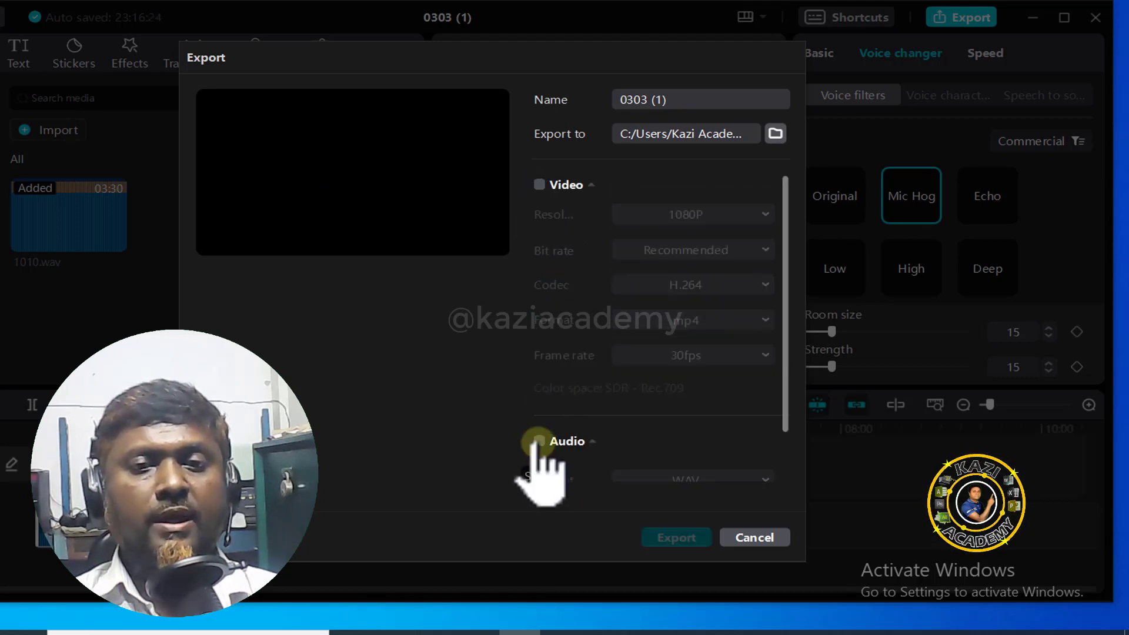
left_click(539, 441)
scroll(617, 424, "down", 1)
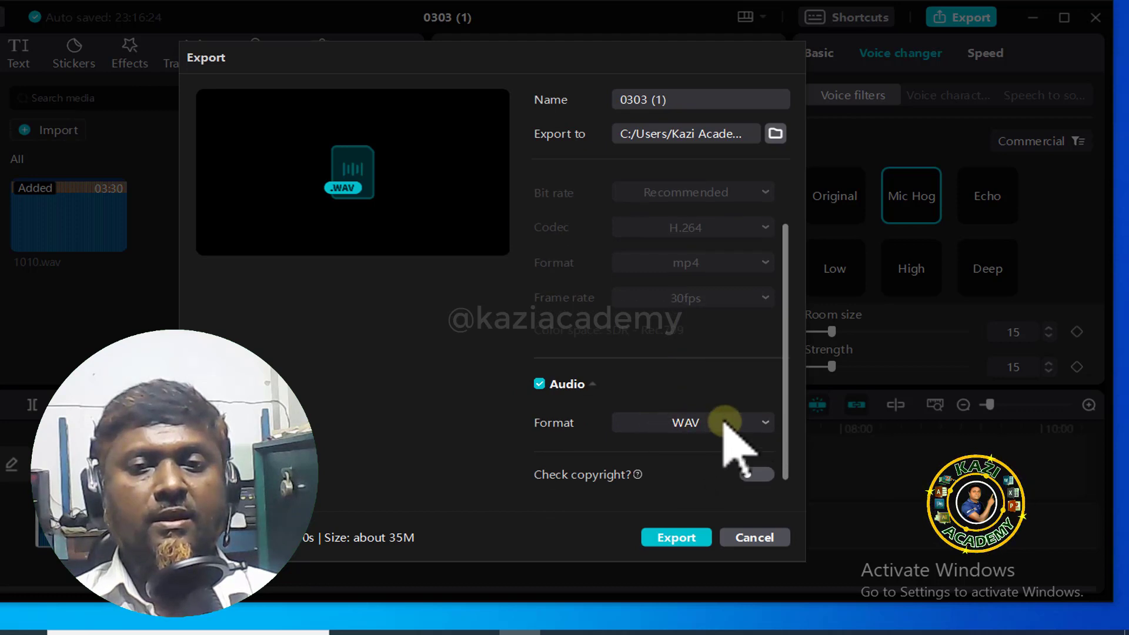
left_click(724, 422)
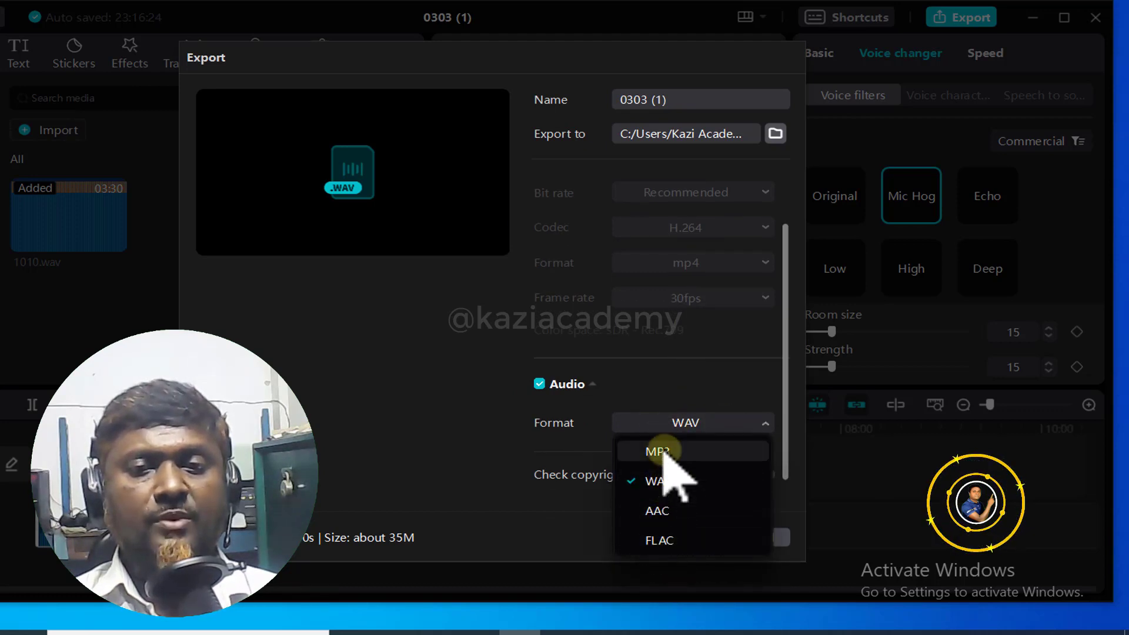
left_click(695, 483)
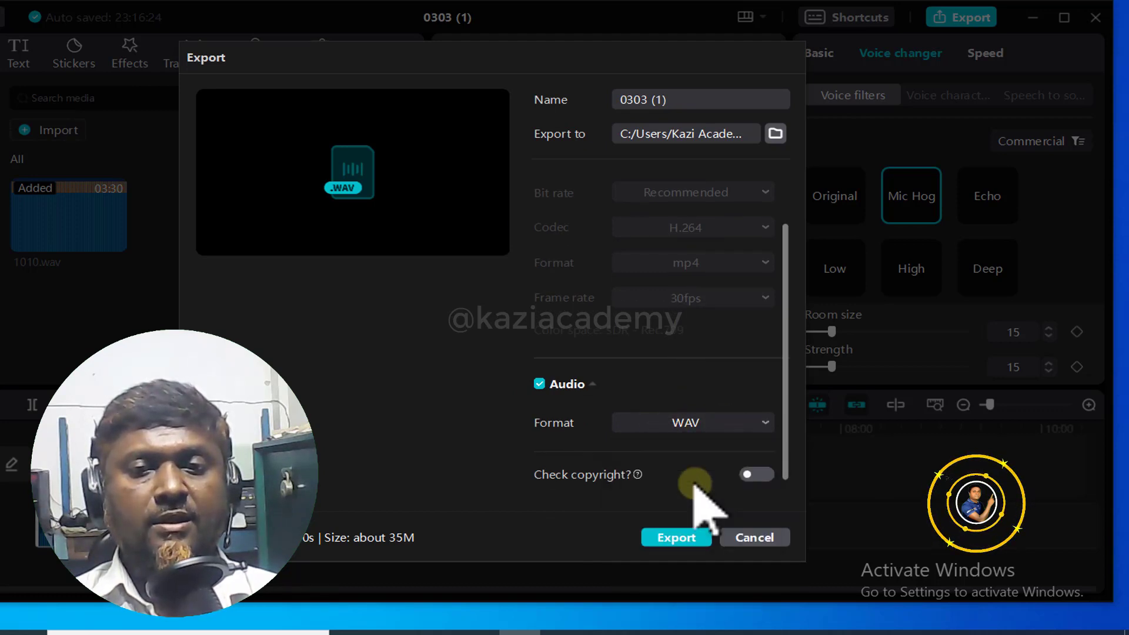
- Choose the Desktop as the export folder, name the file 100 and export the audio
left_click(775, 135)
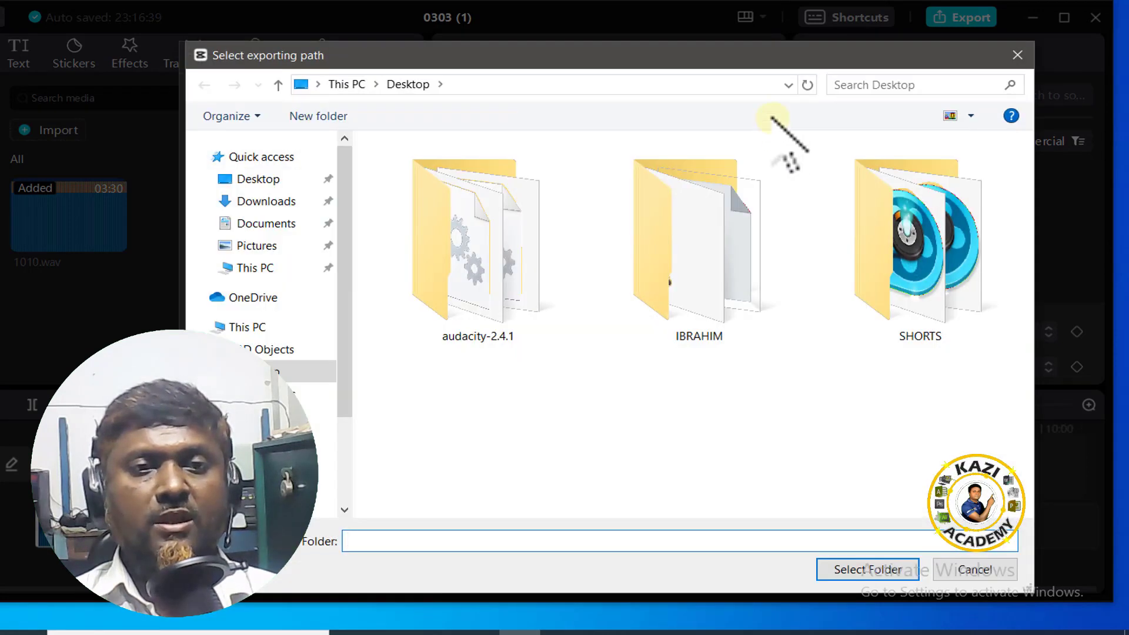
left_click(280, 369)
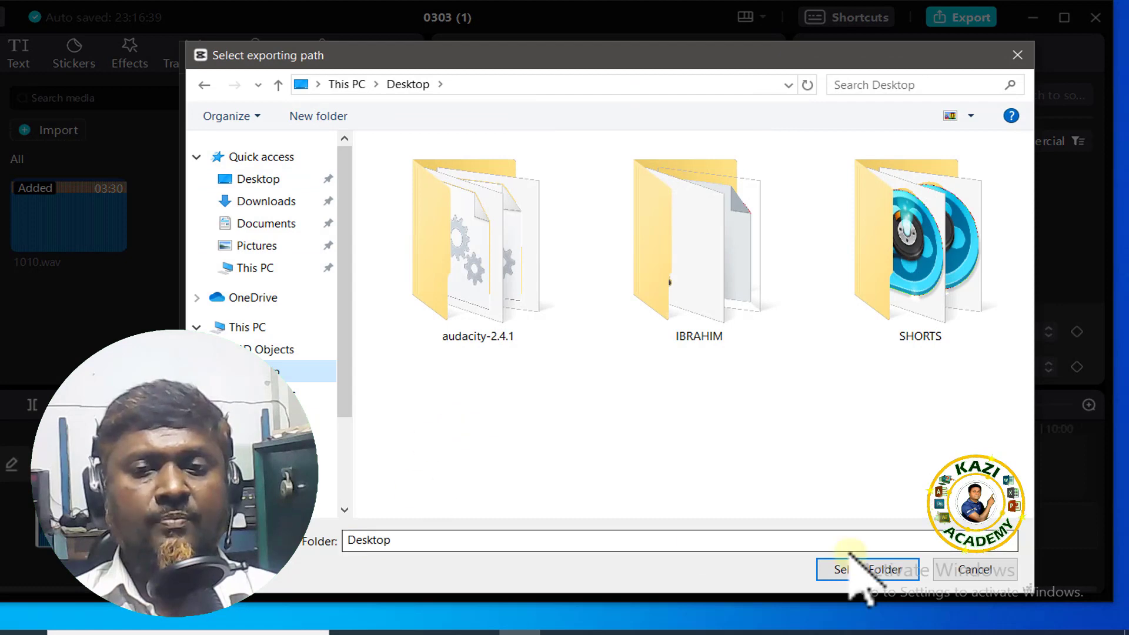
left_click(867, 570)
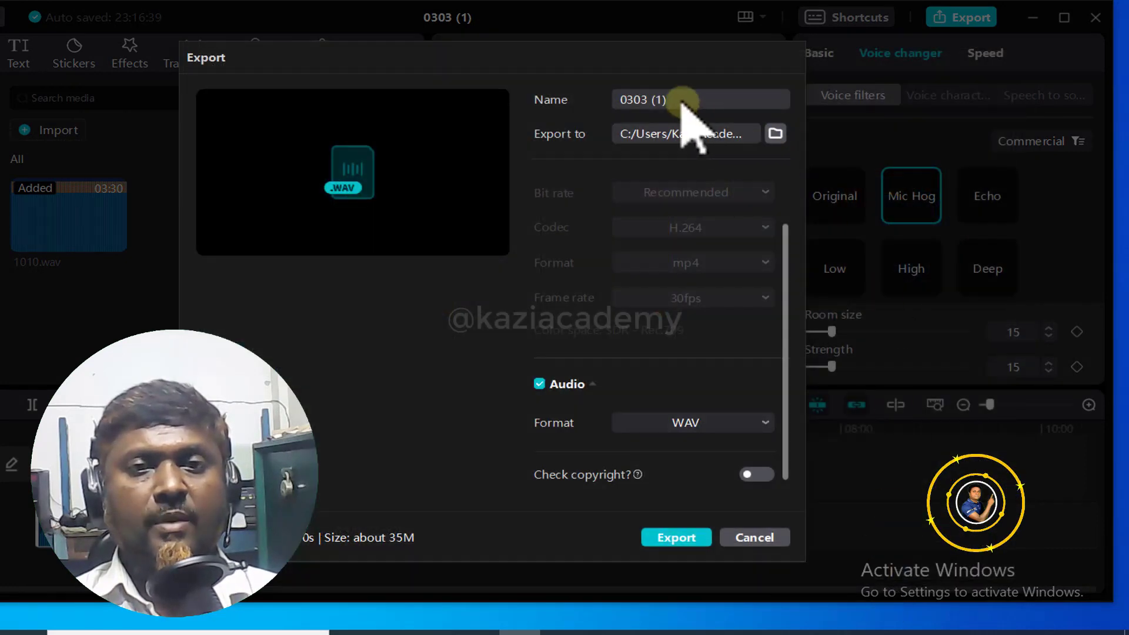
left_click_drag(686, 101, 600, 106)
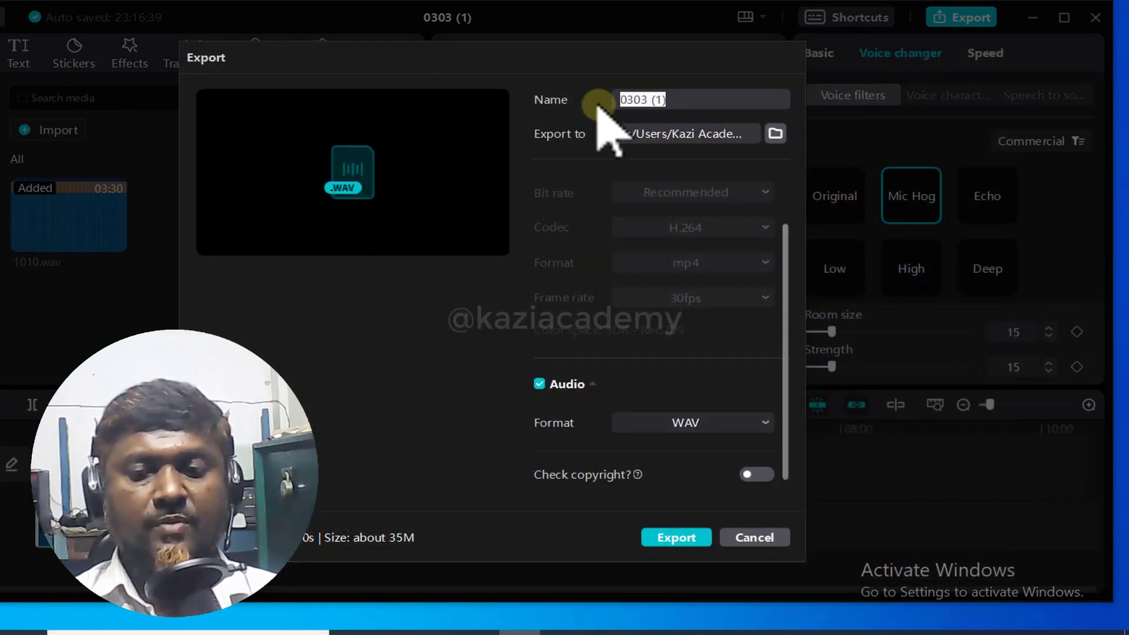
type("100")
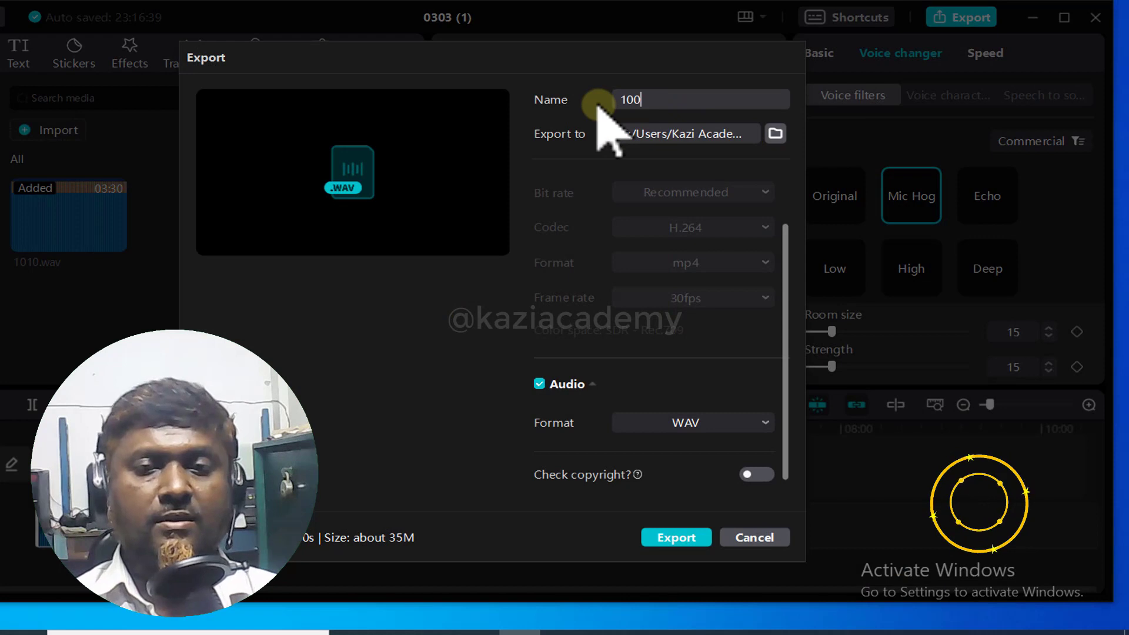
left_click(676, 537)
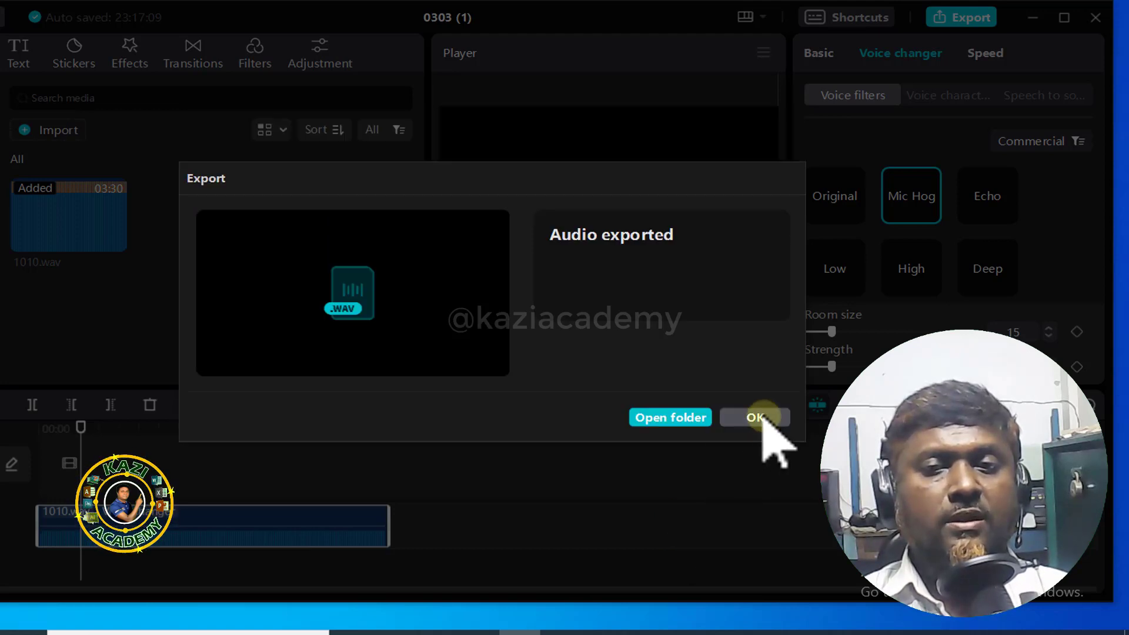
- Dismiss the finished export dialog and close CapCut to return to the desktop
left_click(759, 417)
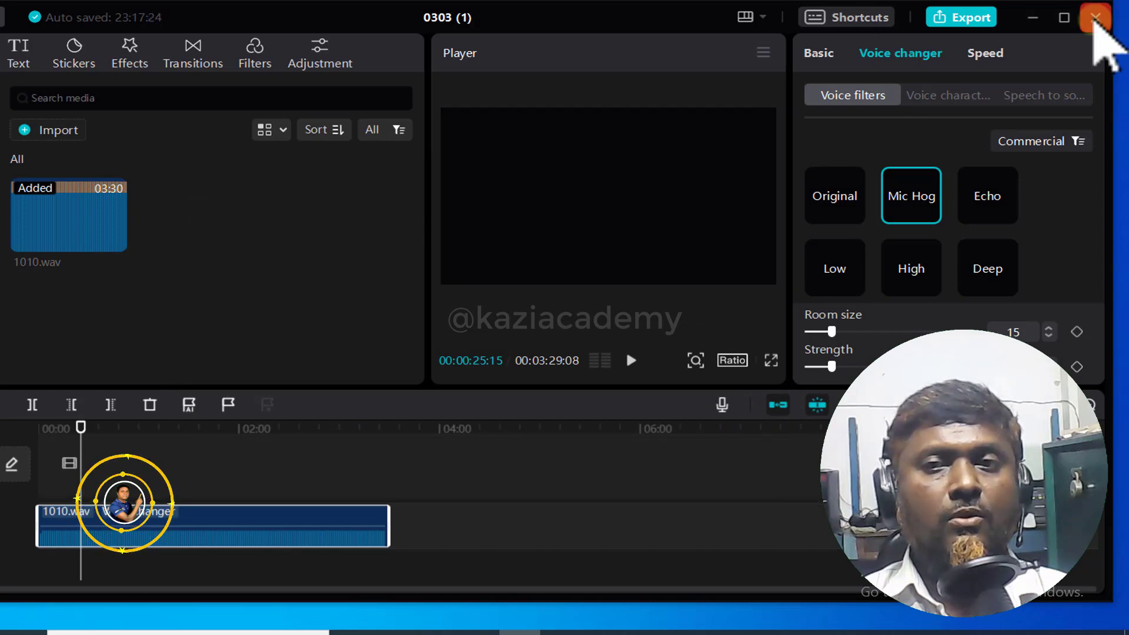
left_click(1094, 17)
left_click(1013, 31)
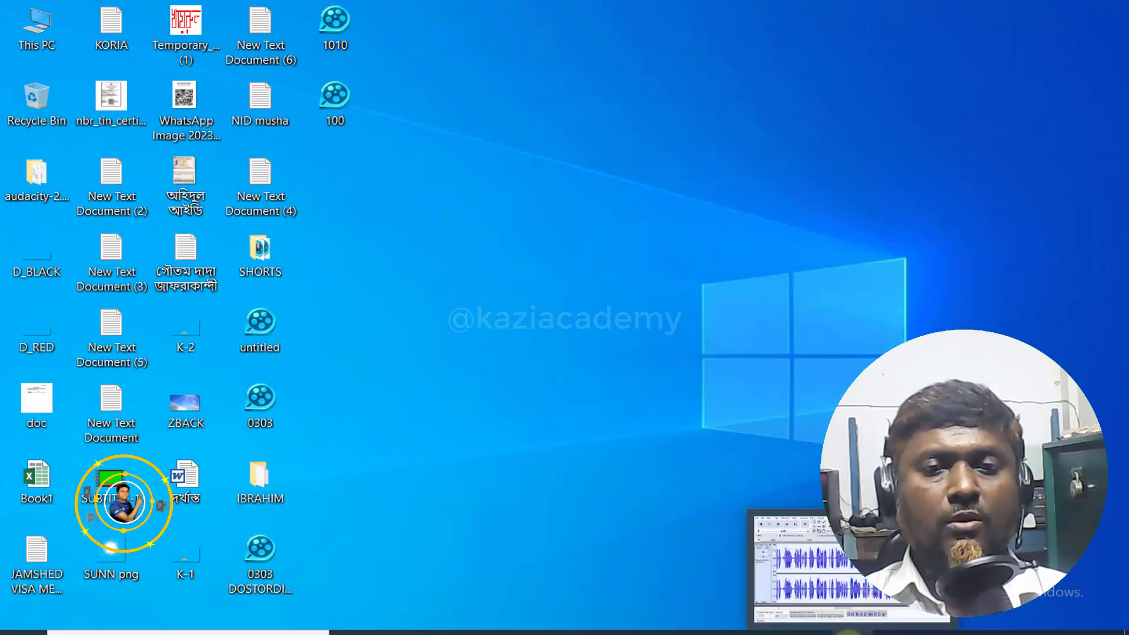
- Switch to Audacity, remove the existing audio track and open the file 100 from the Desktop
left_click(706, 632)
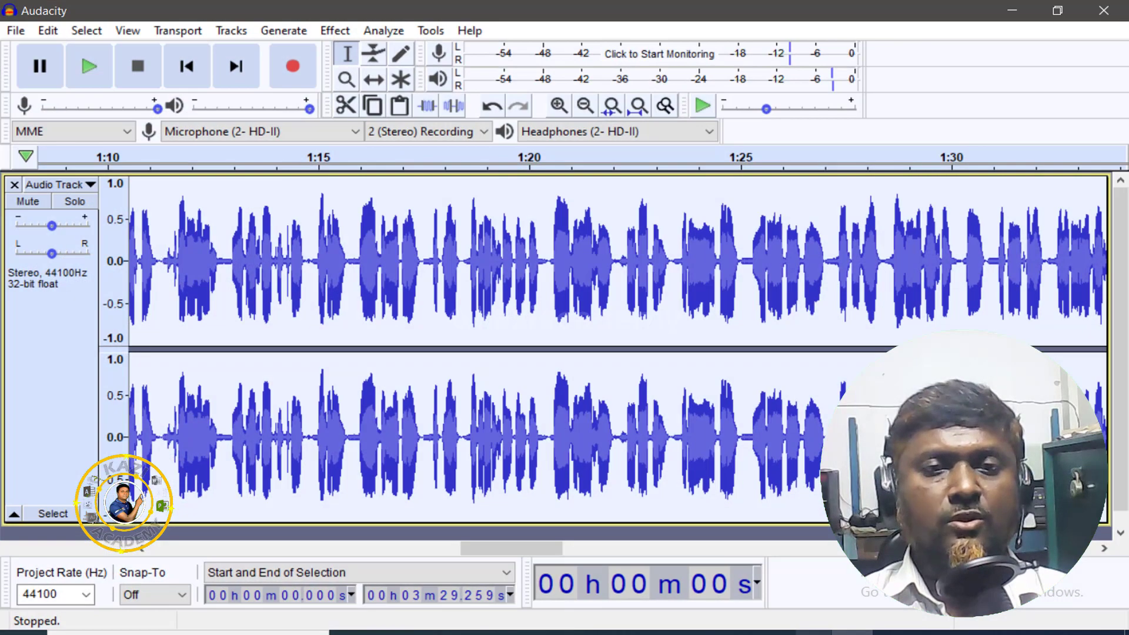
left_click(14, 184)
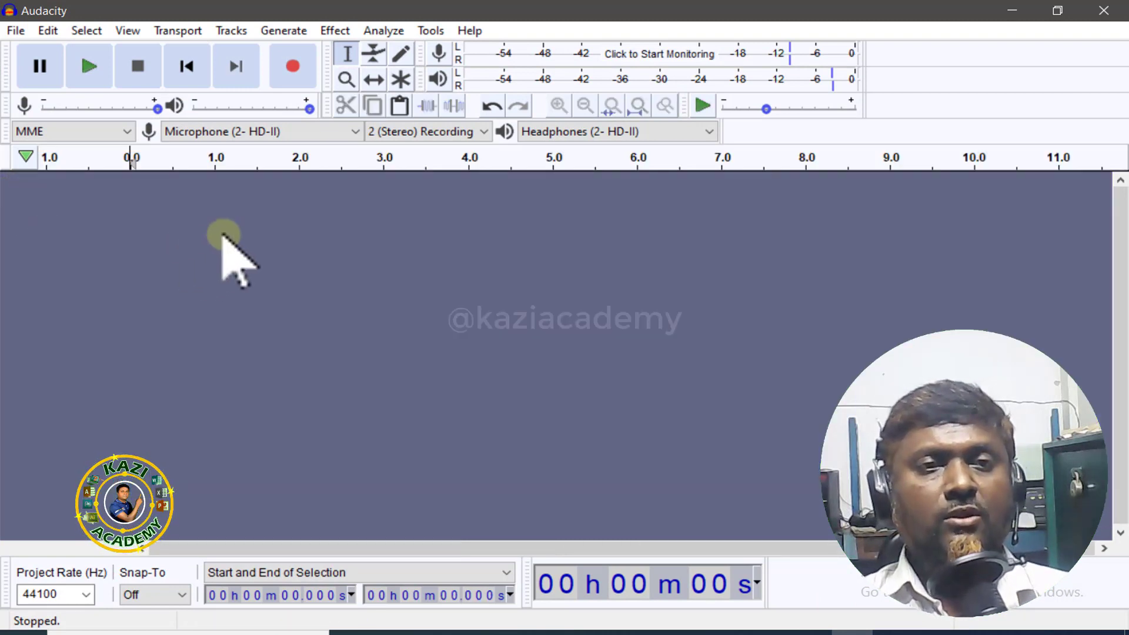
left_click(16, 31)
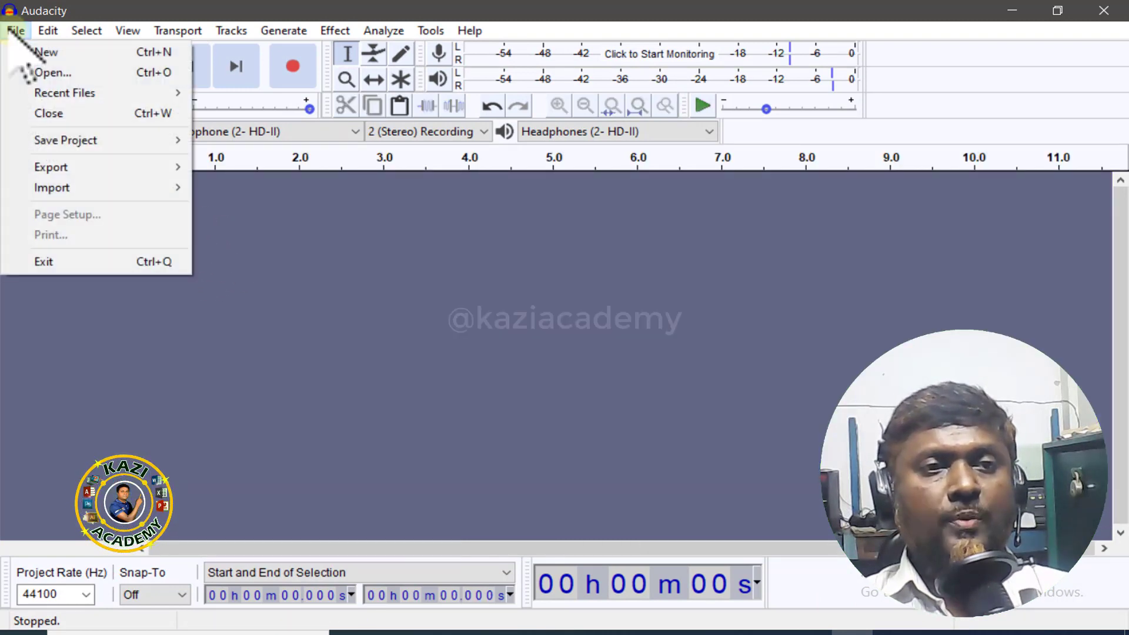
left_click(59, 73)
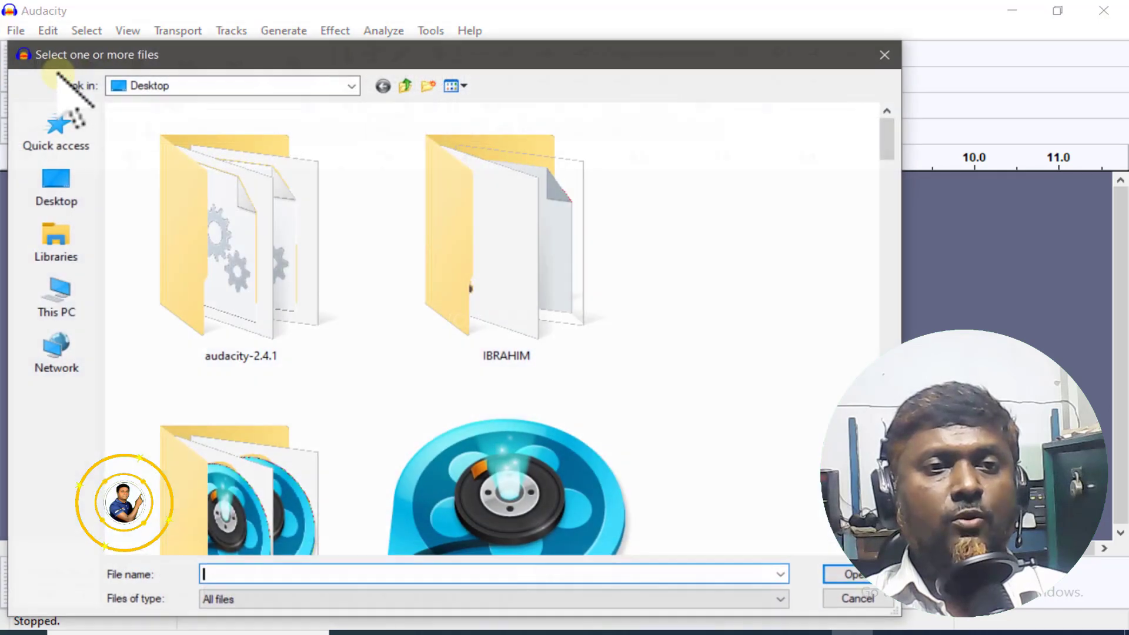
left_click(57, 194)
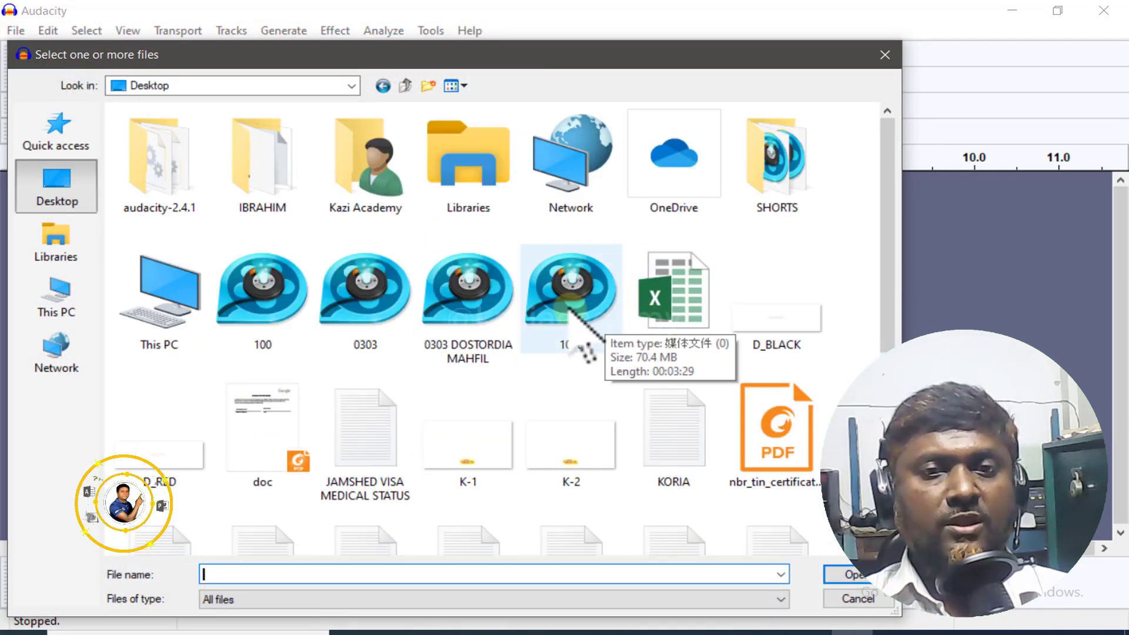
left_click(264, 312)
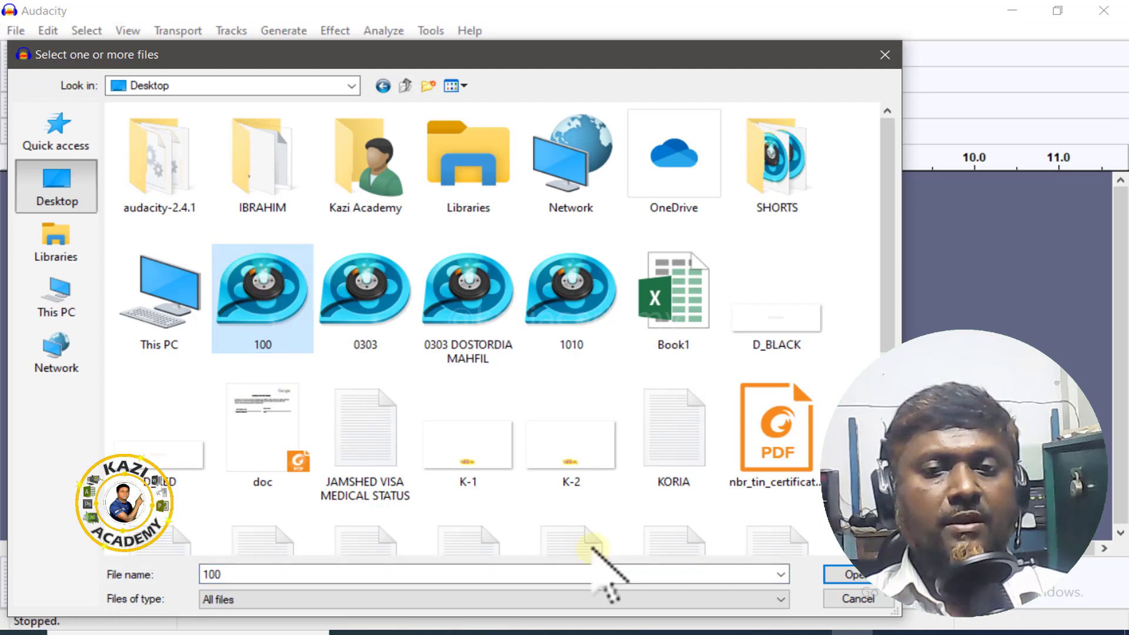
left_click(832, 574)
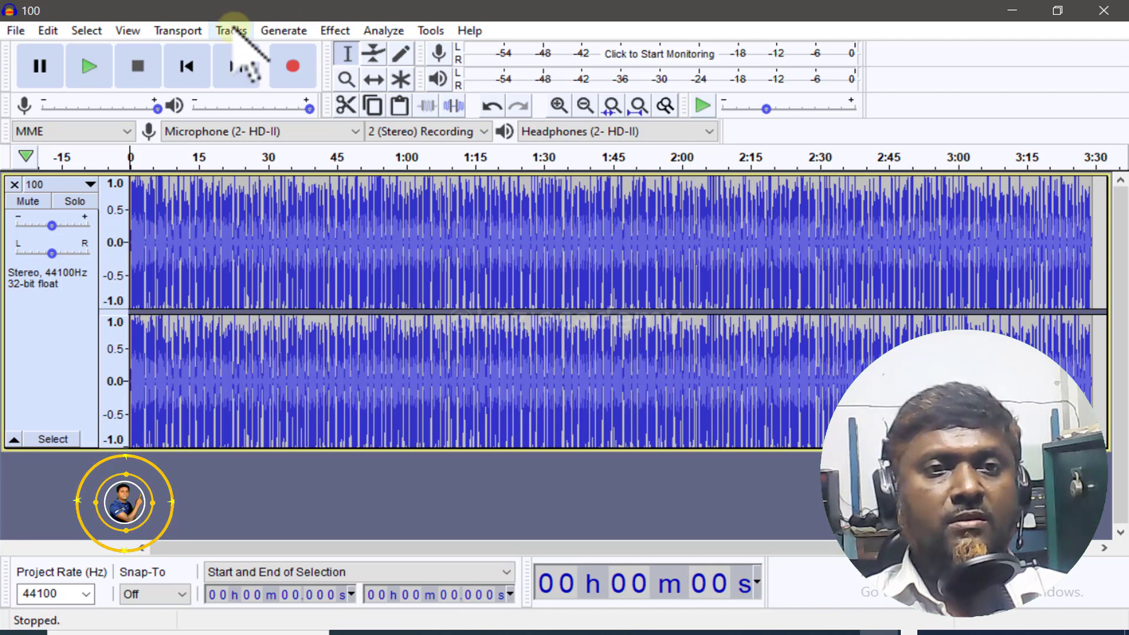
- Add a new empty stereo track below the voice track
left_click(232, 31)
mouse_move(315, 53)
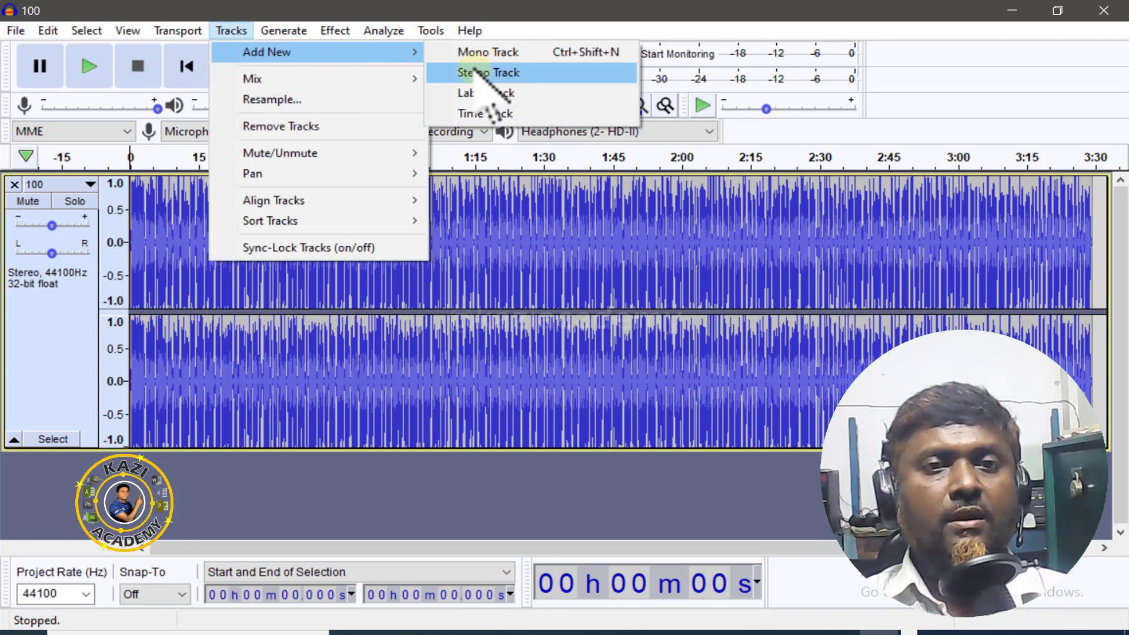
left_click(539, 71)
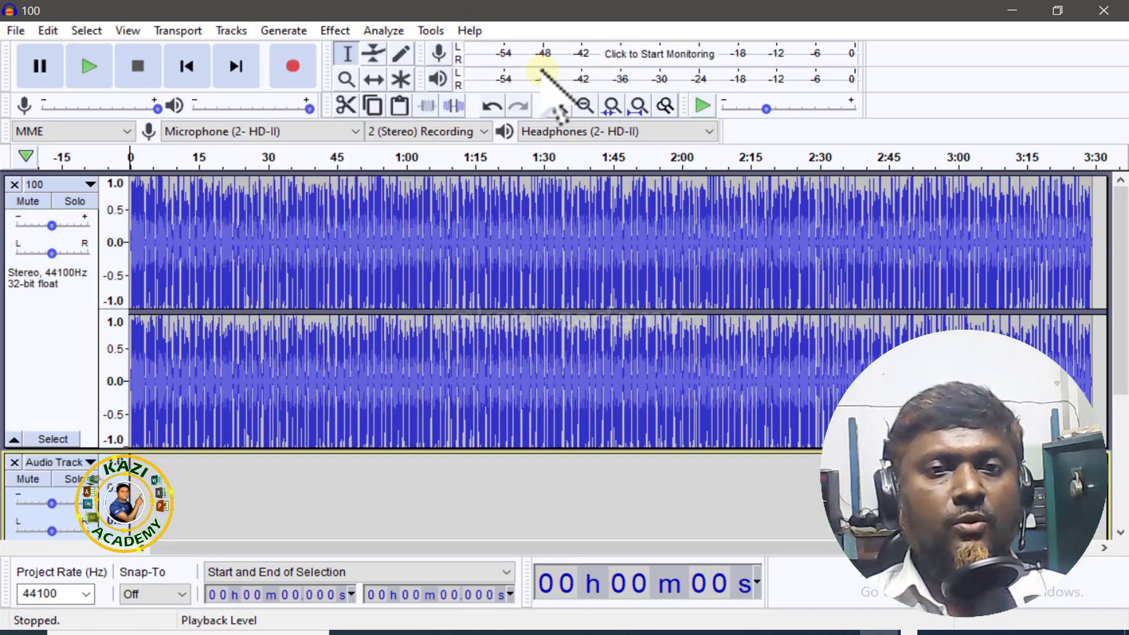
scroll(294, 488, "down", 3)
scroll(350, 447, "down", 1)
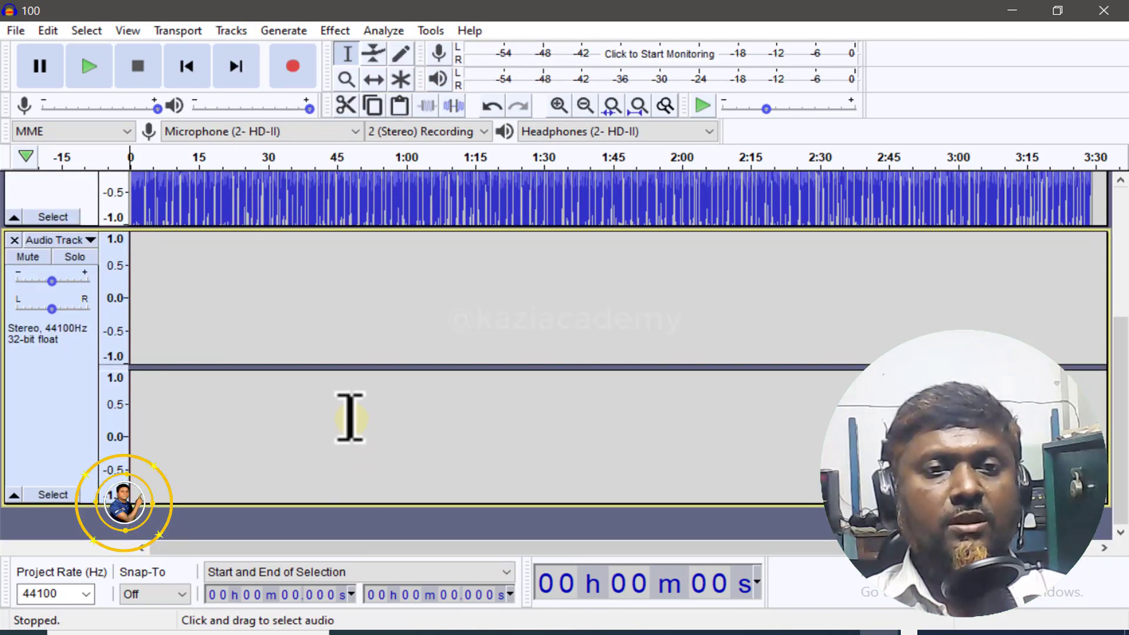
scroll(356, 383, "up", 3)
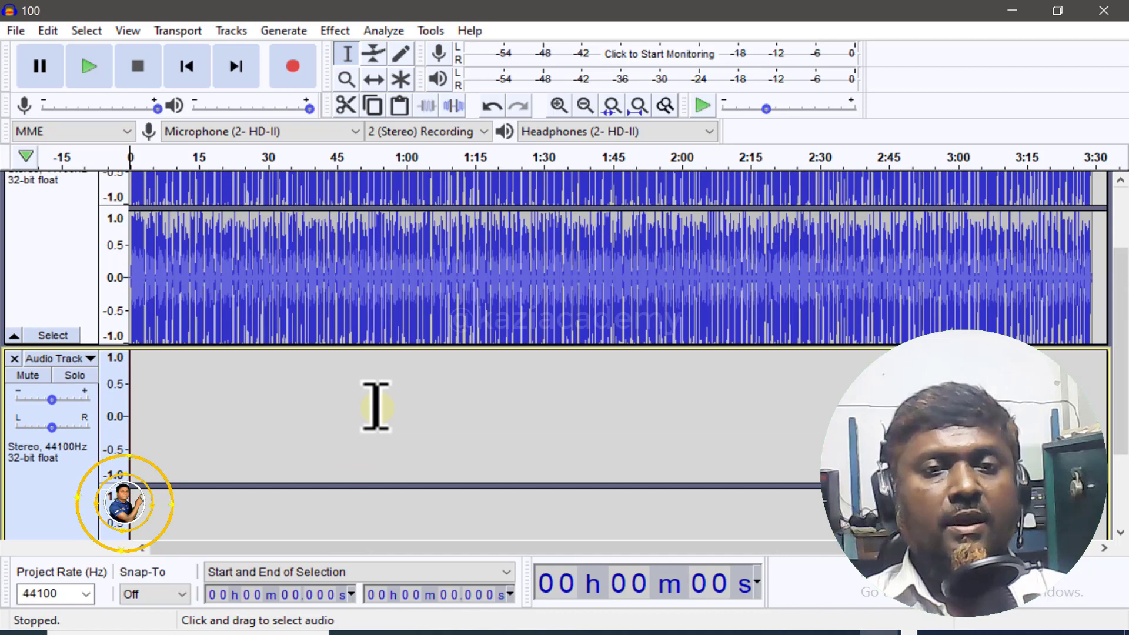
left_click(377, 407)
scroll(377, 406, "down", 2)
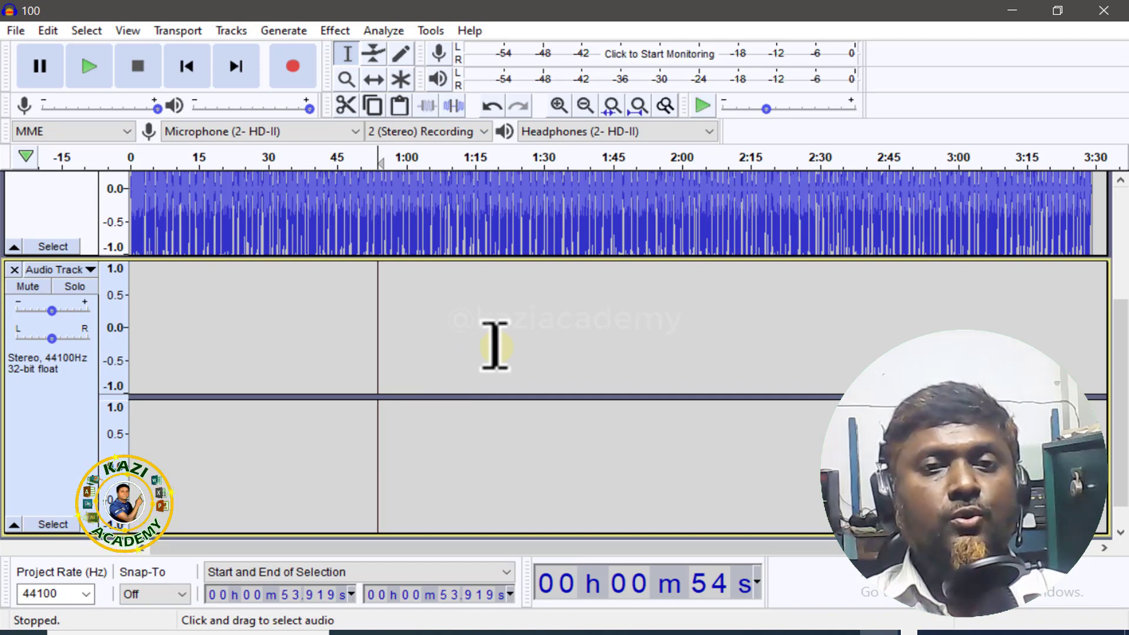
- Bring the audio file A from the song's folder in File Explorer into the Audacity project as its own track
scroll(883, 271, "right", 5)
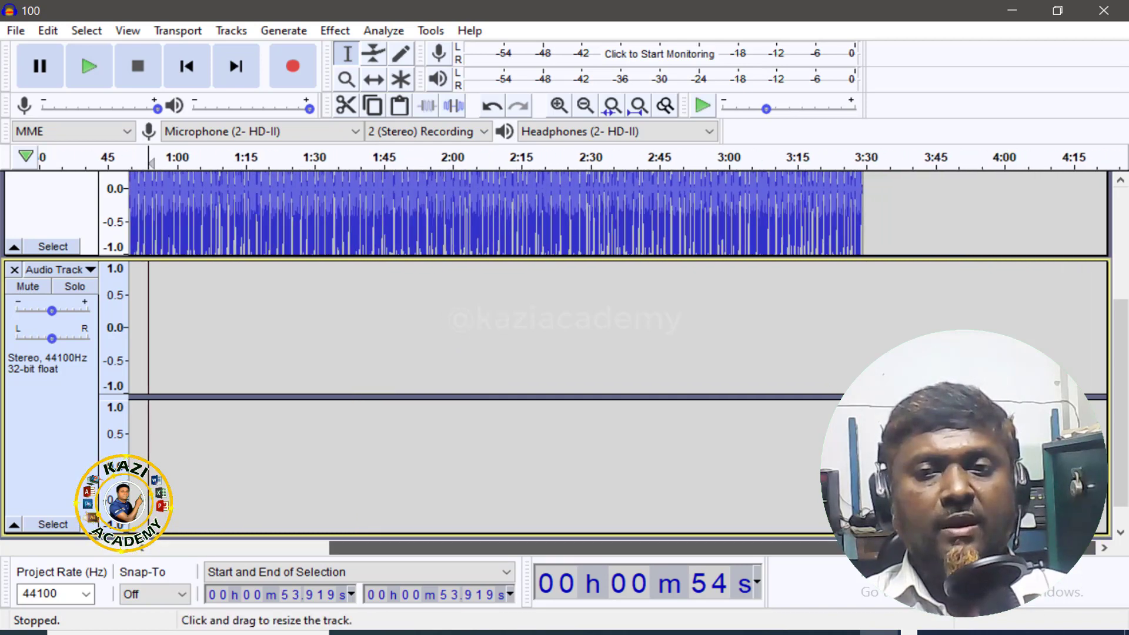
left_click(844, 289)
key("alt+Tab")
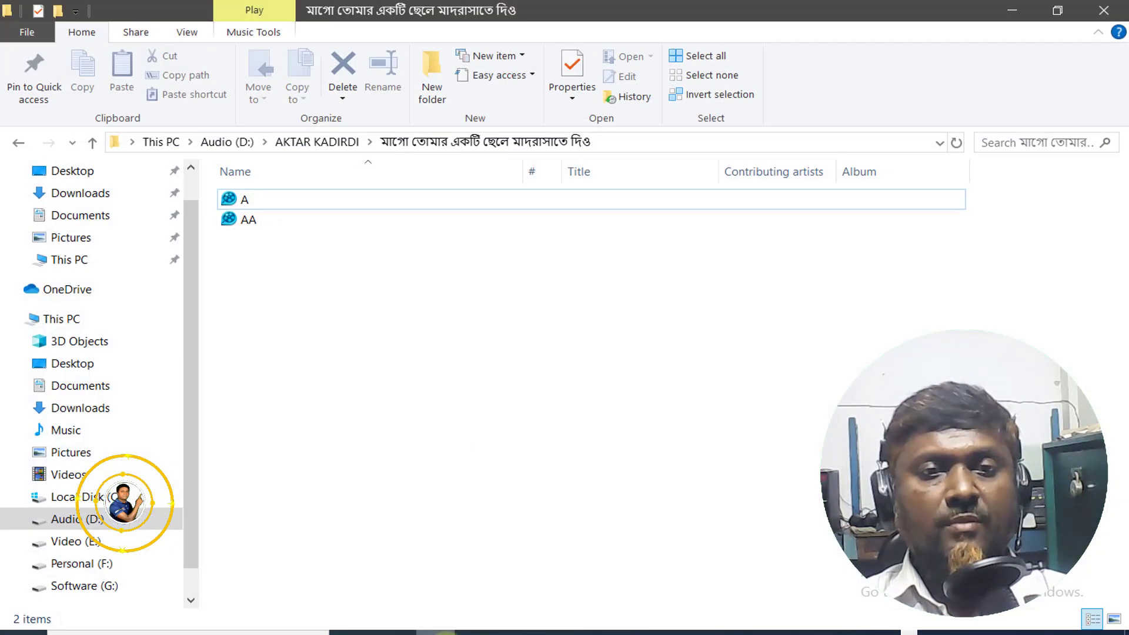
left_click_drag(243, 198, 856, 358)
scroll(227, 441, "down", 5)
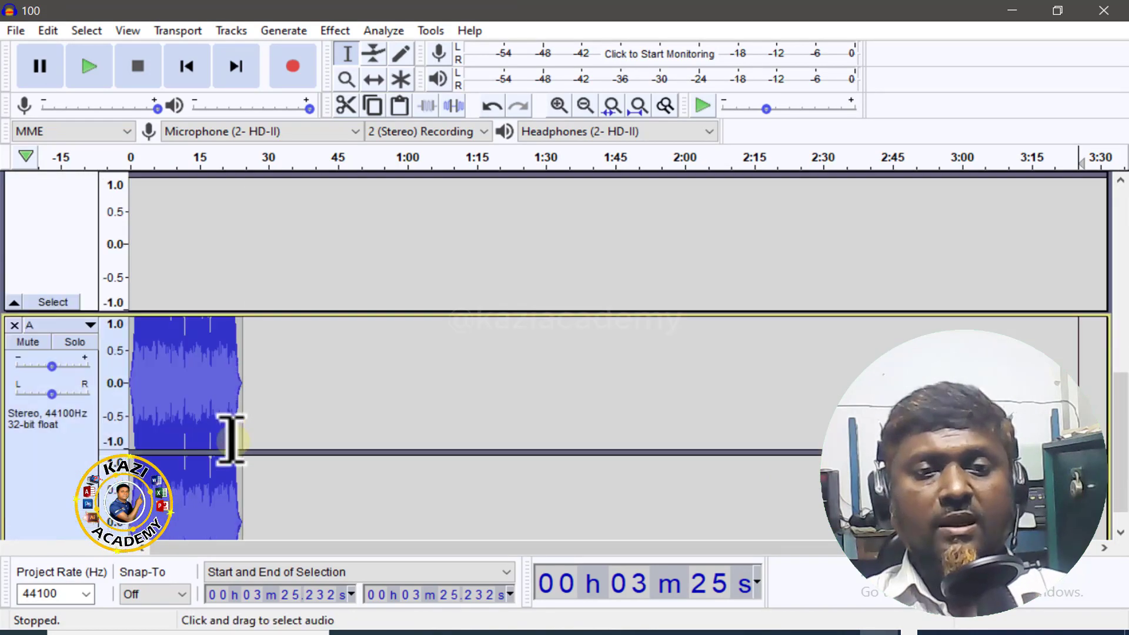
- Cut the entire clip out of track A and remove the emptied track
left_click_drag(253, 307, 151, 297)
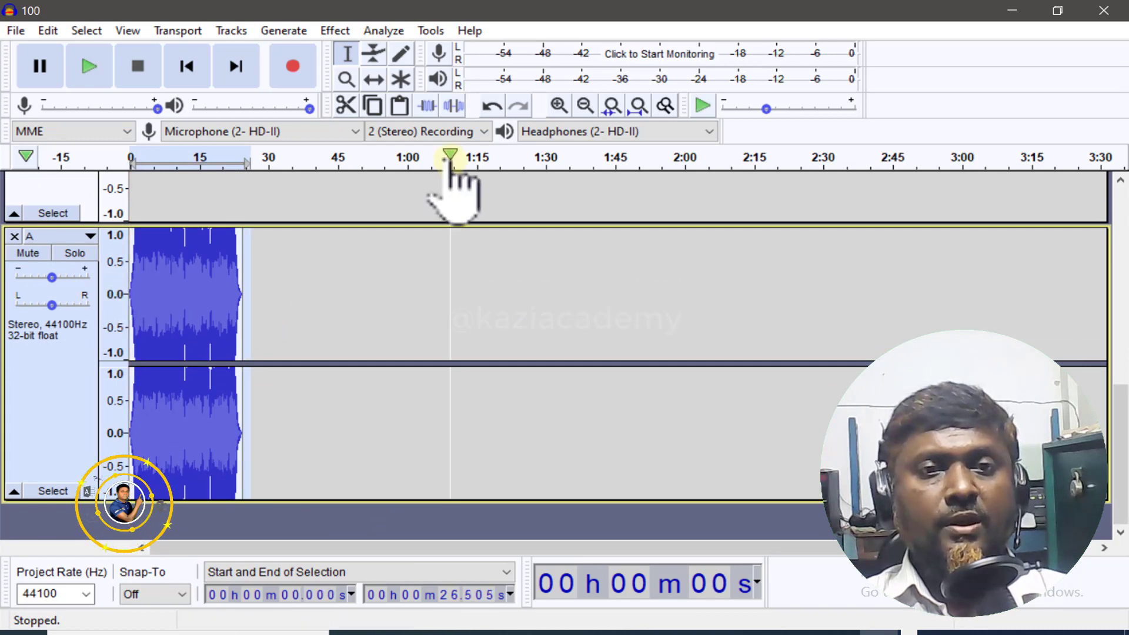
left_click(346, 106)
scroll(965, 300, "up", 4)
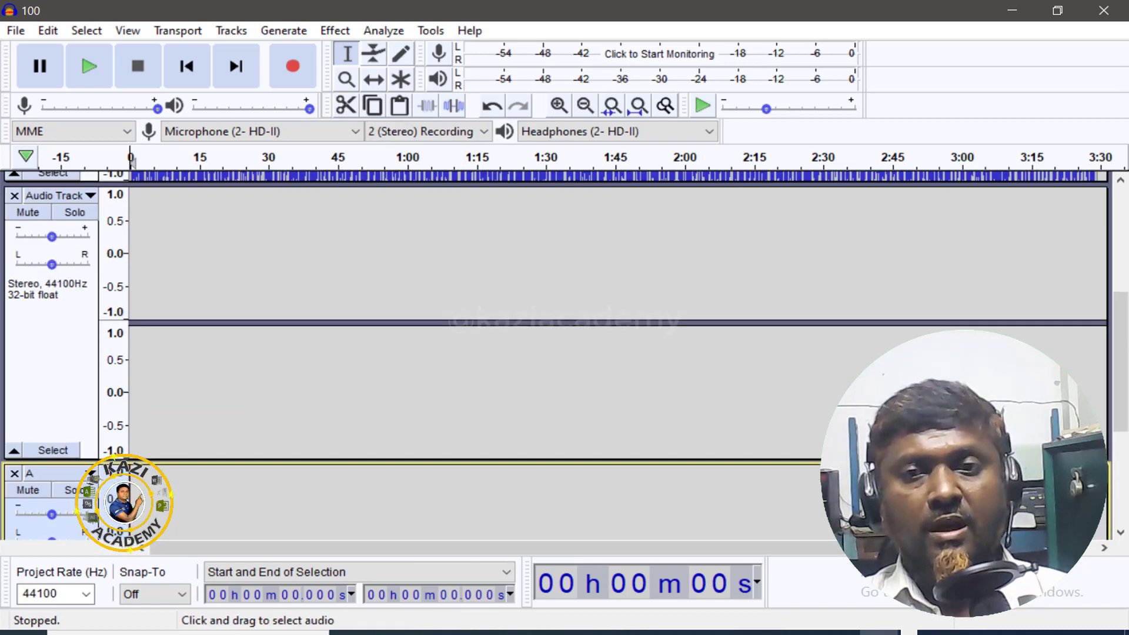
left_click(14, 473)
- Paste the cut clip into the empty stereo track at about 3:28, near the end of the voice
left_click(1027, 318)
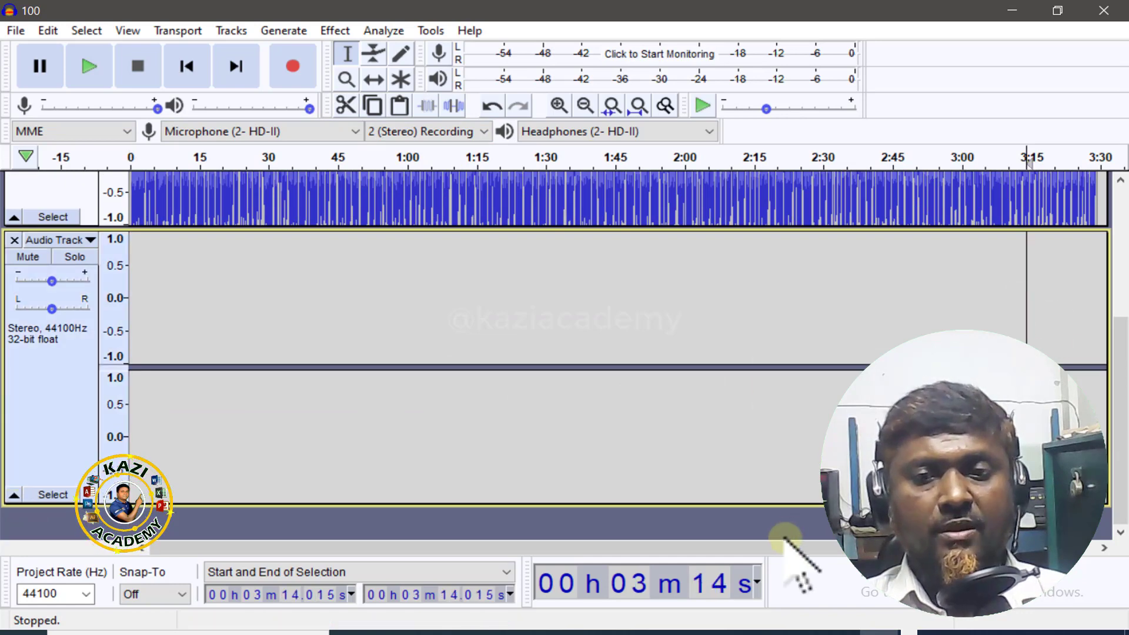
left_click_drag(794, 547, 902, 547)
left_click(858, 285)
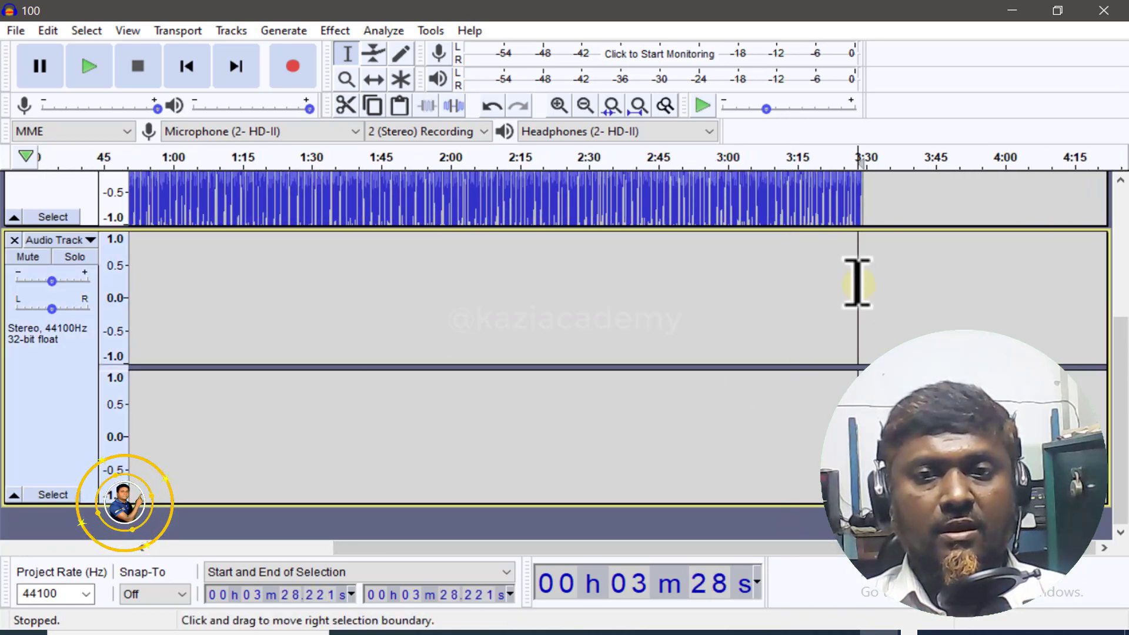
left_click(400, 106)
- Reduce the track heights and examine closely where the end of the voice overlaps the start of the pasted clip
left_click(835, 307)
left_click(559, 106)
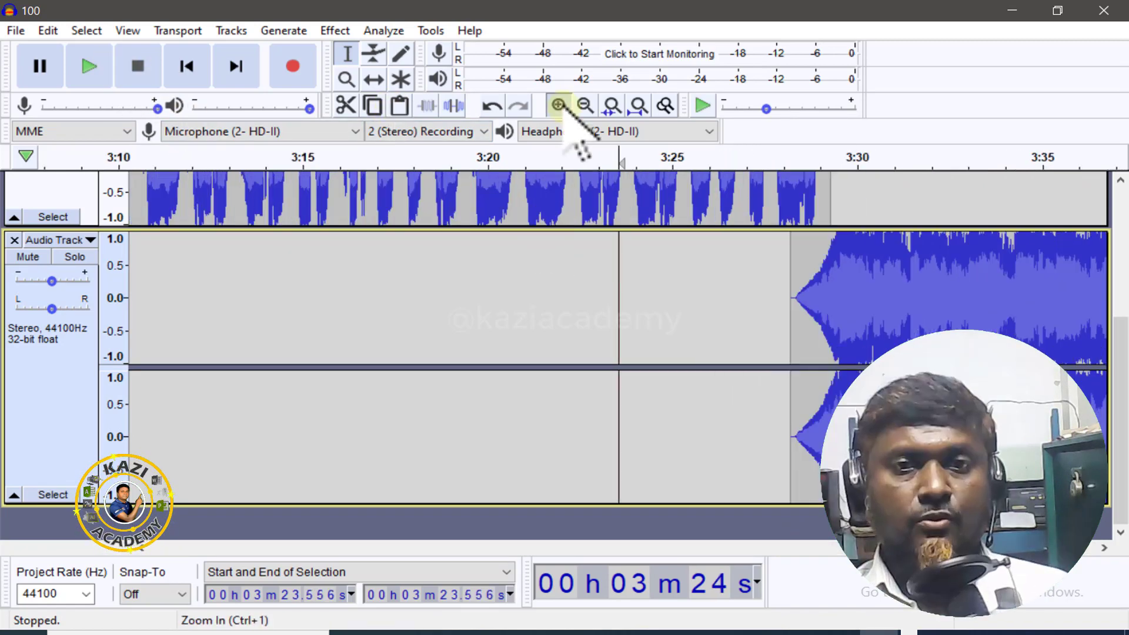
left_click(559, 106)
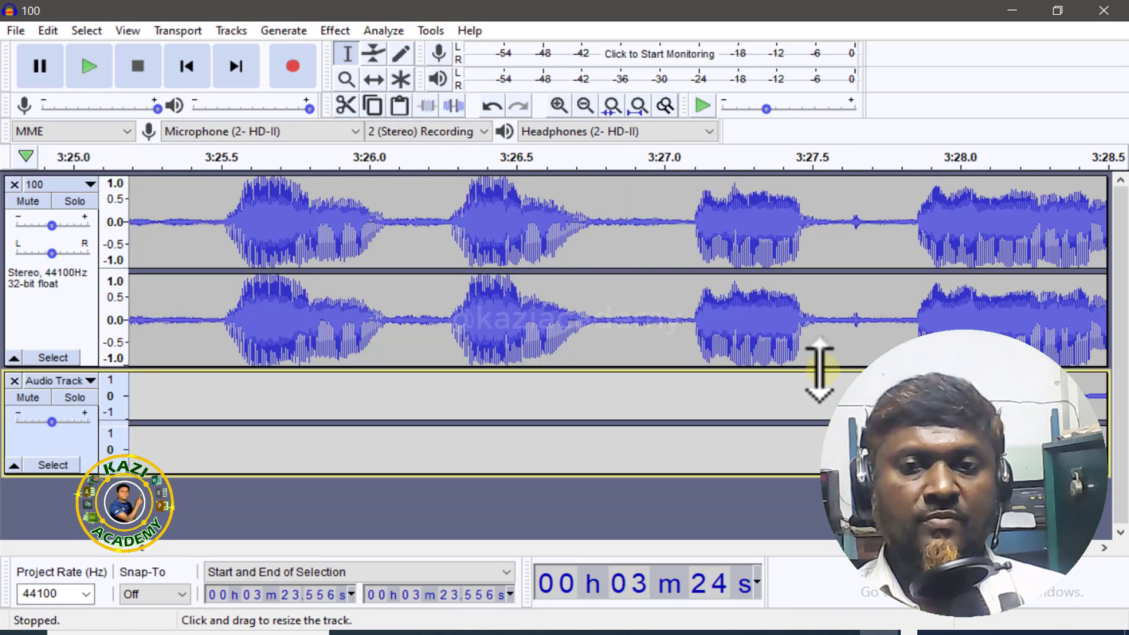
left_click_drag(820, 374, 820, 304)
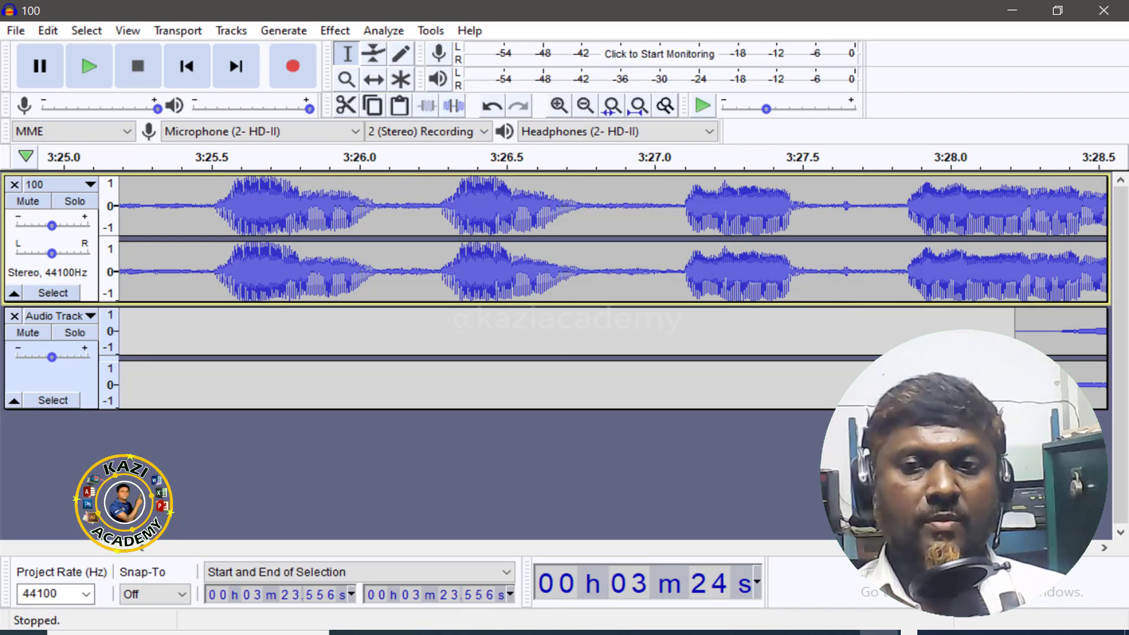
scroll(614, 238, "right", 3)
scroll(614, 238, "right", 2)
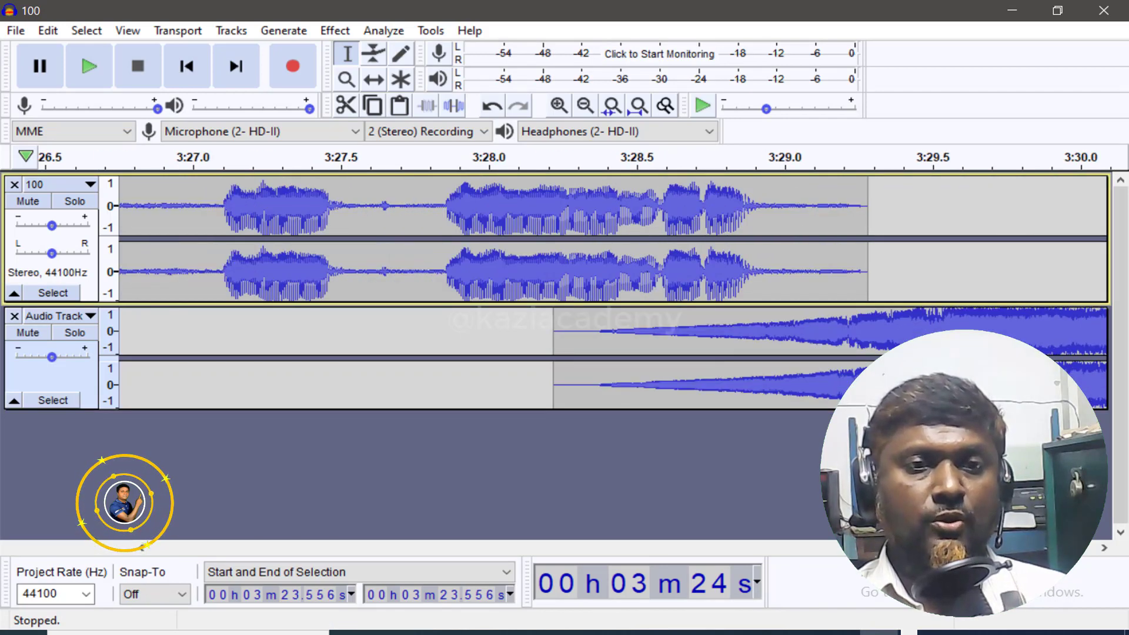
- Play the overlap between the end of the voice and the start of the pasted clip, from about 3:26.8
left_click(139, 194)
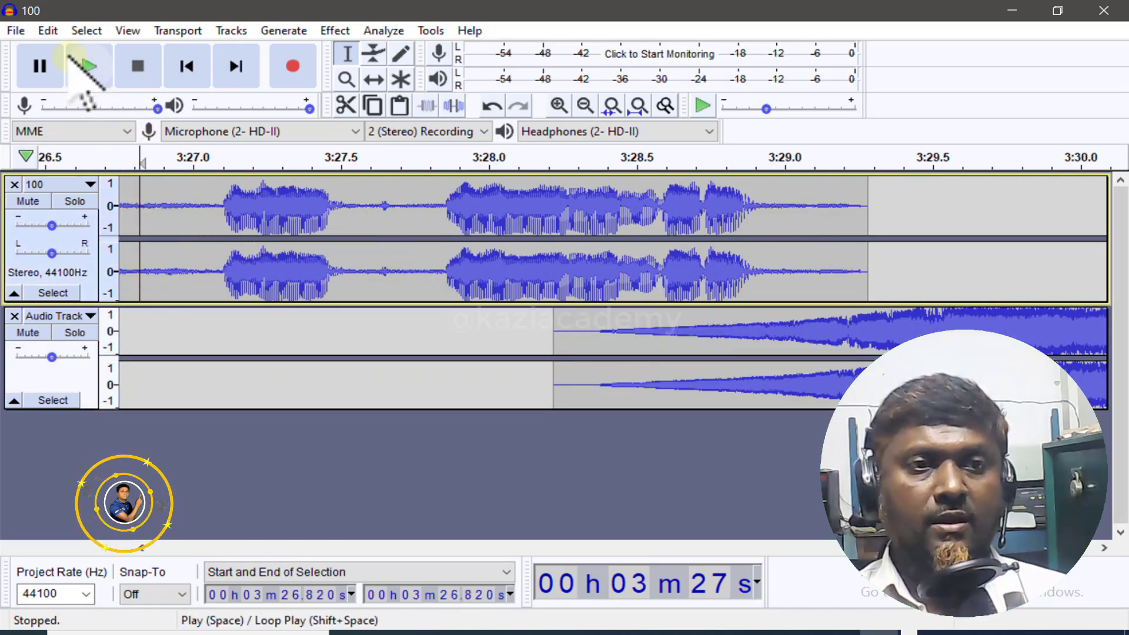
left_click(88, 63)
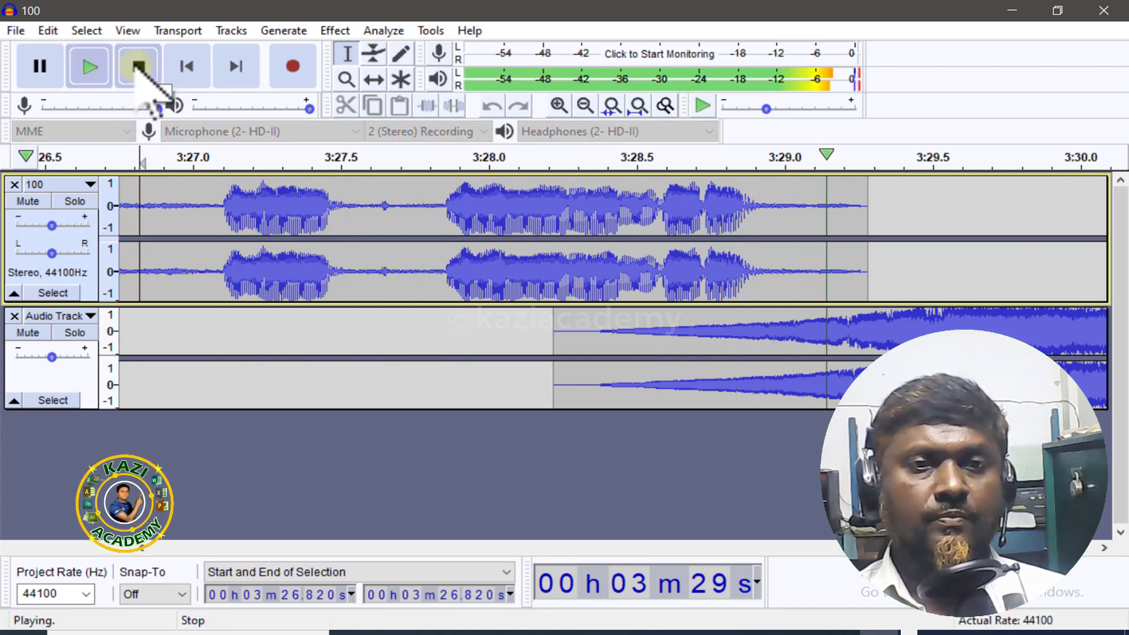
left_click(137, 66)
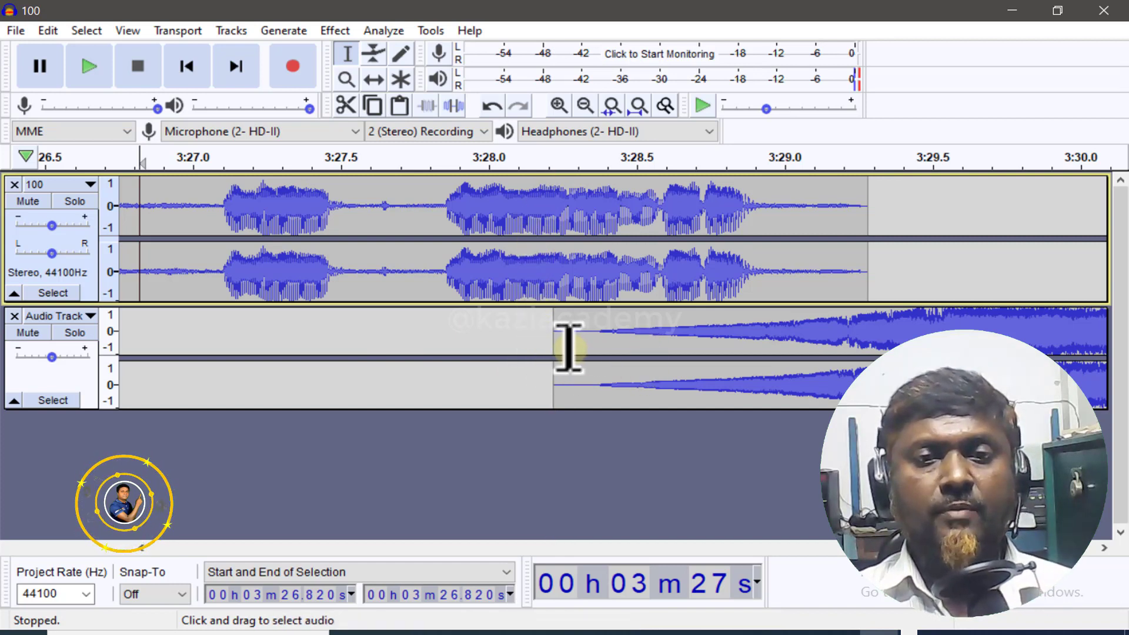
left_click_drag(858, 331, 548, 333)
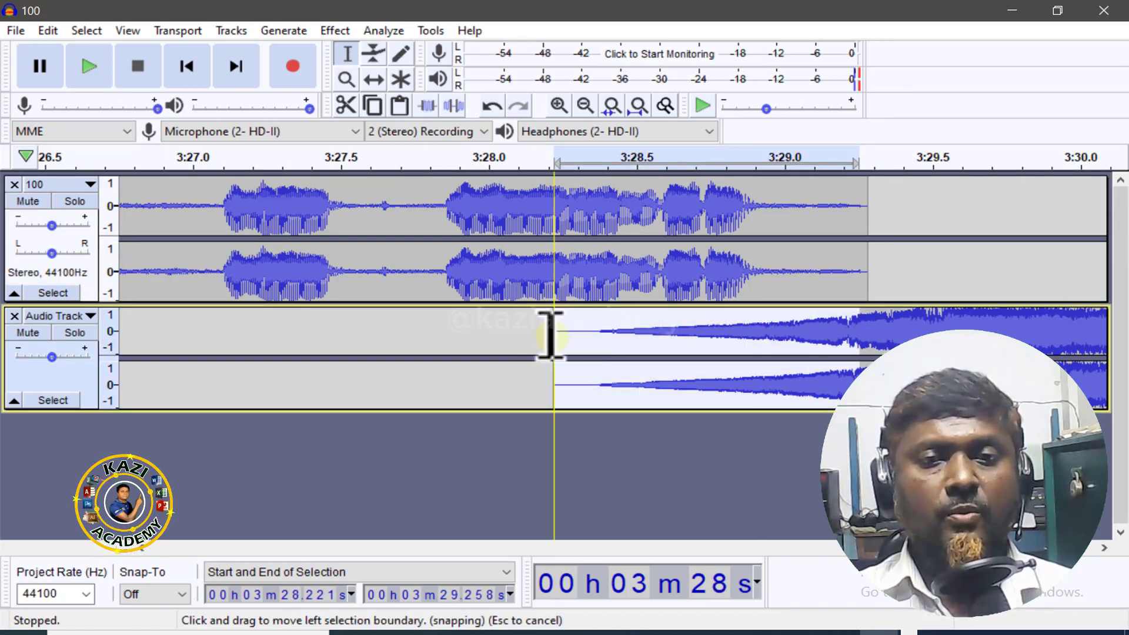
left_click_drag(946, 317, 545, 326)
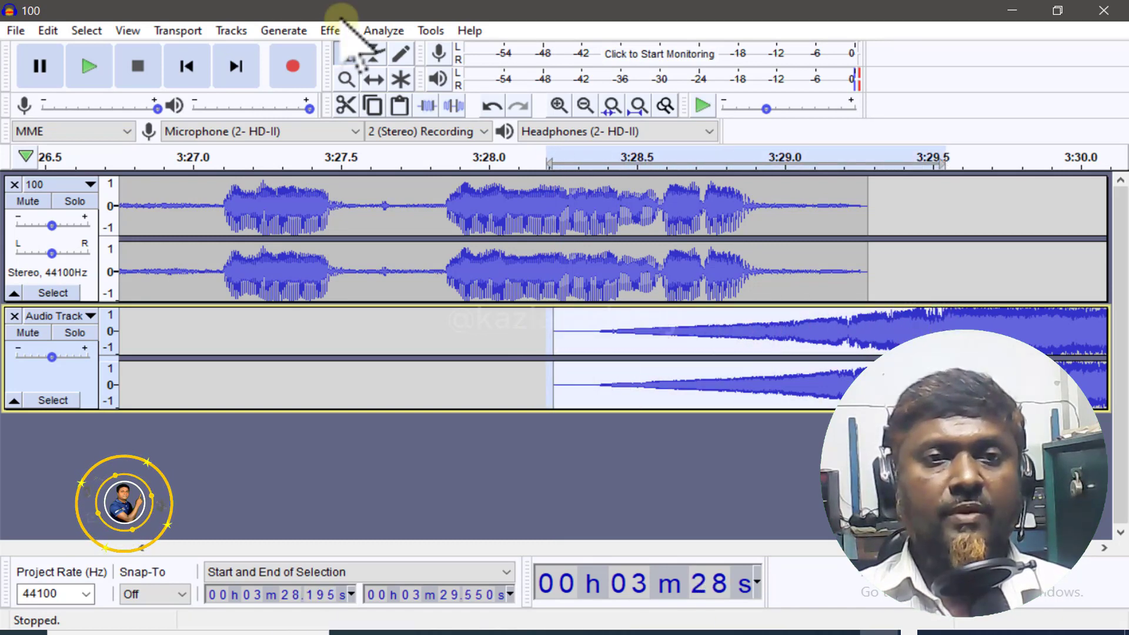
left_click(334, 31)
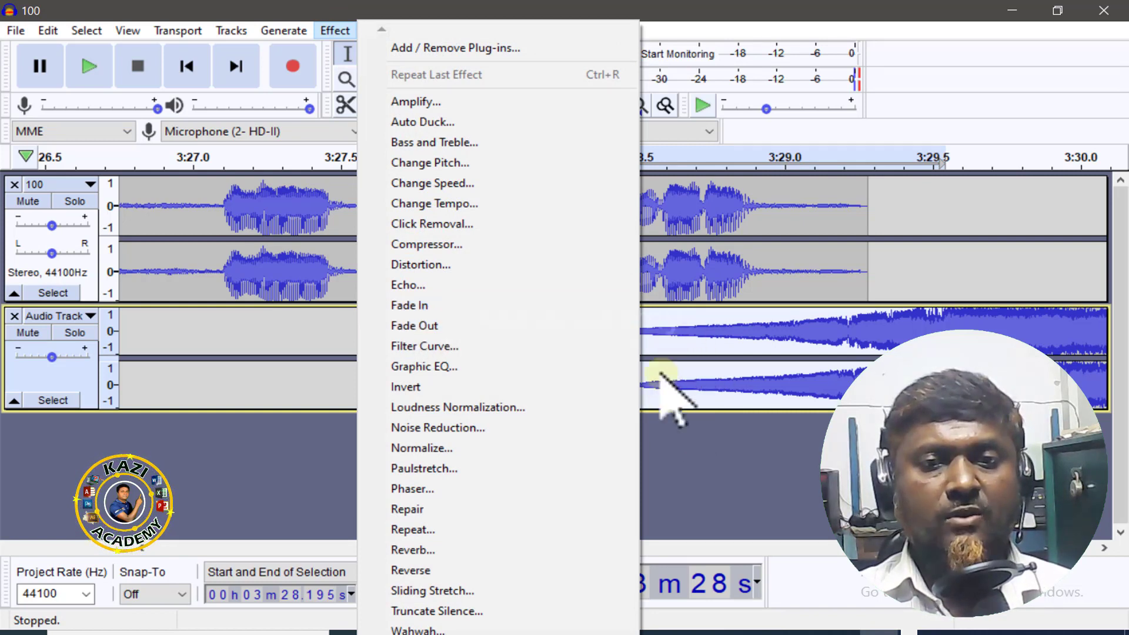
left_click(715, 379)
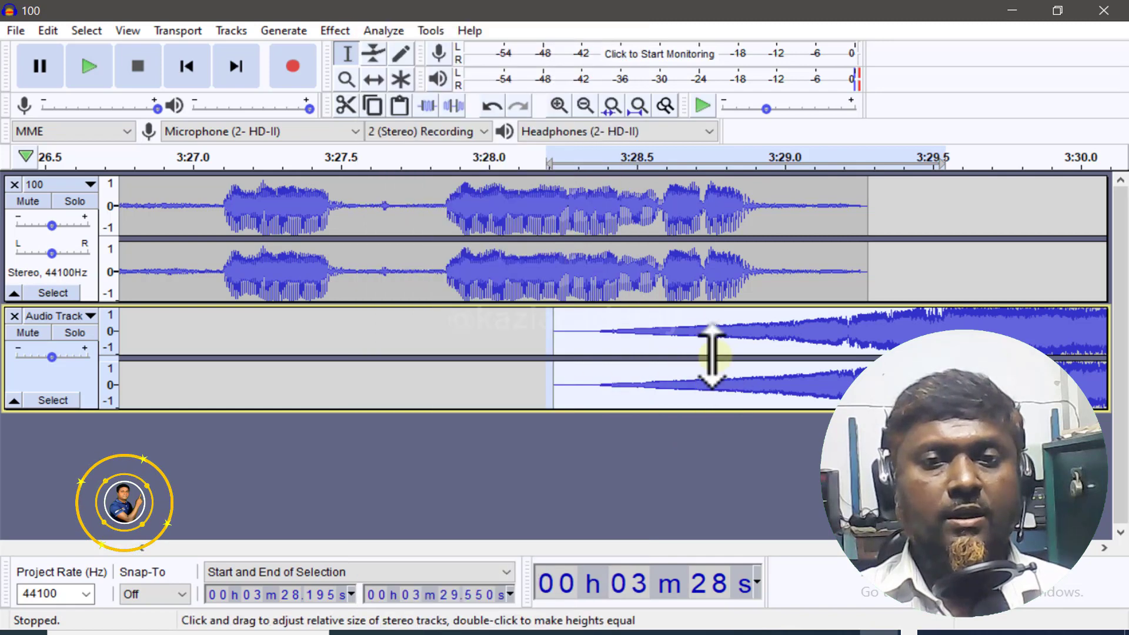
left_click(601, 334)
left_click_drag(584, 333, 935, 320)
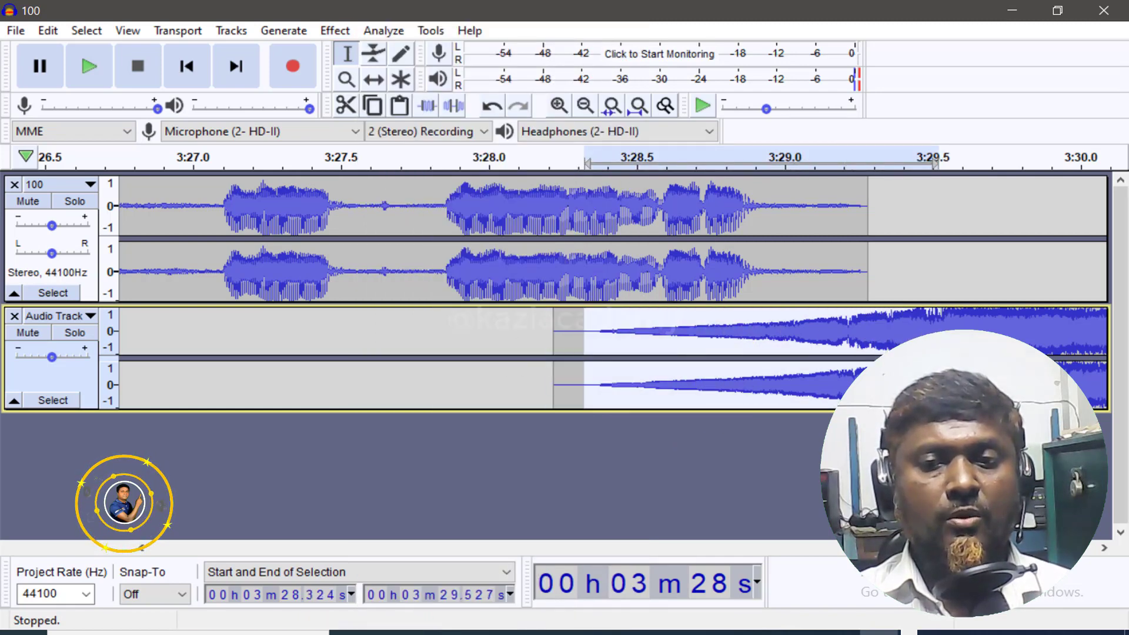
- Try a Fade Out on the end of the second track's clip, from about 3:50.55 to 3:52.64, and undo it
left_click_drag(1106, 548, 1106, 548)
left_click_drag(622, 345, 889, 340)
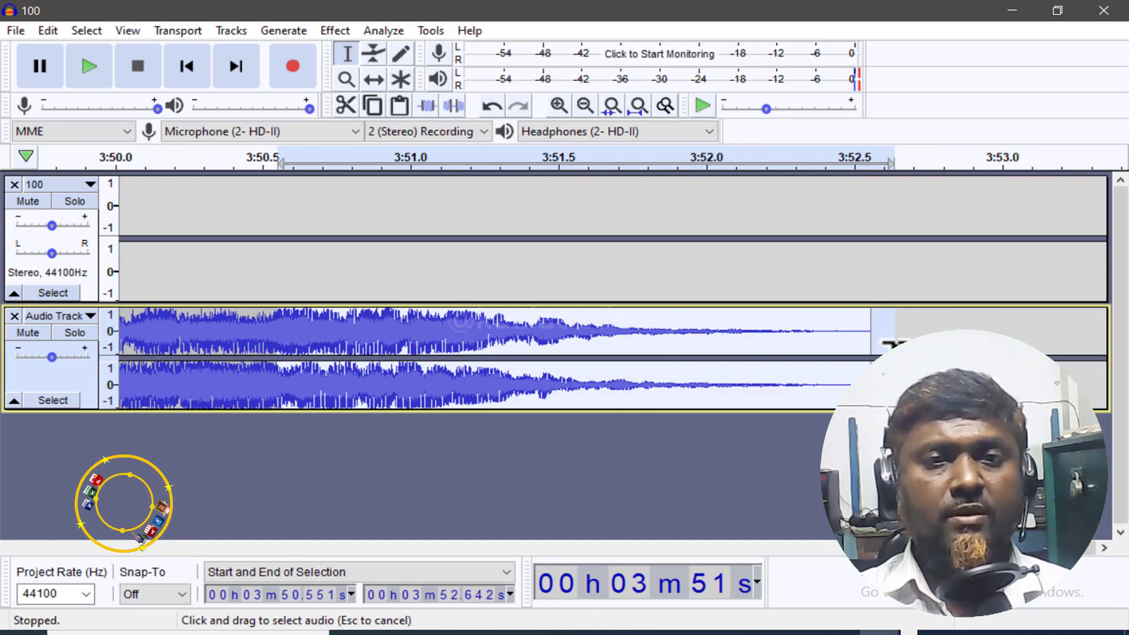
left_click(325, 31)
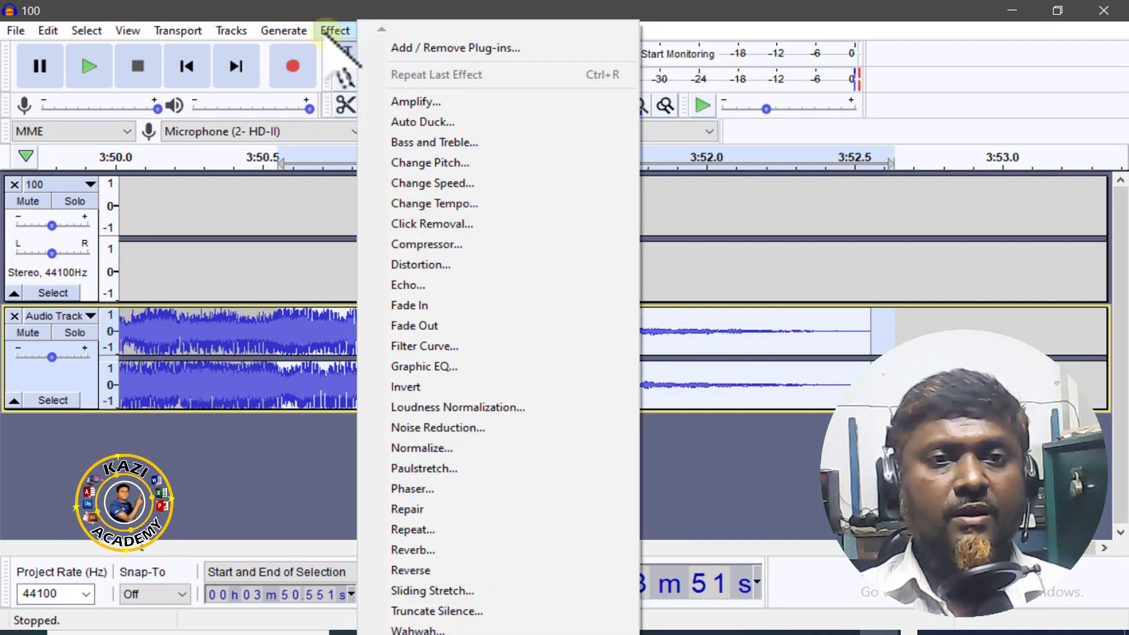
left_click(445, 325)
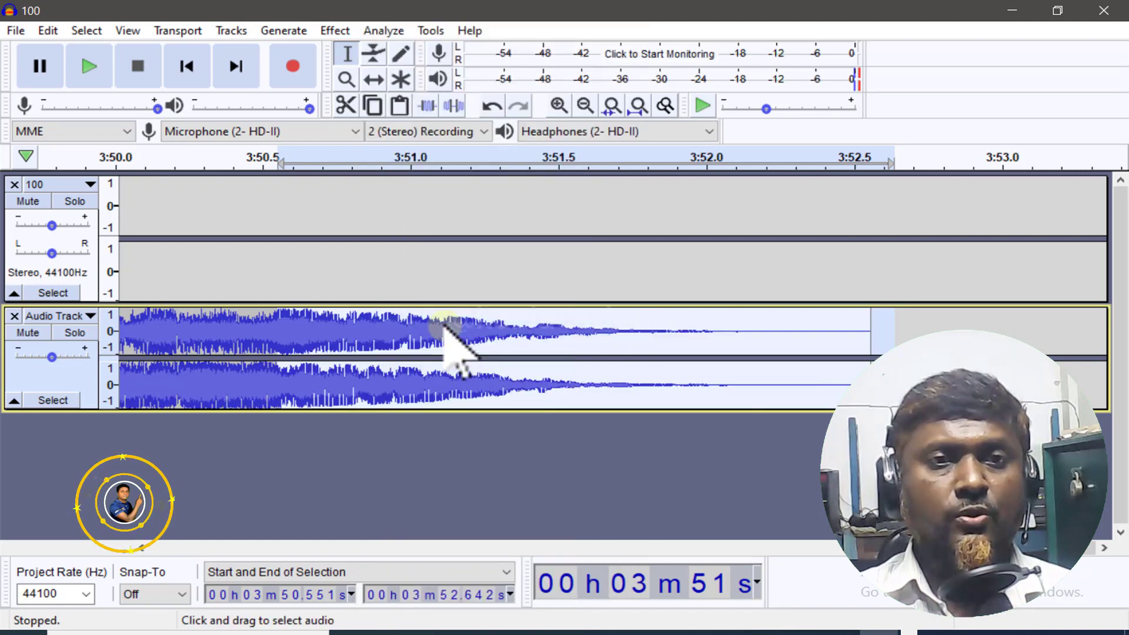
left_click(491, 107)
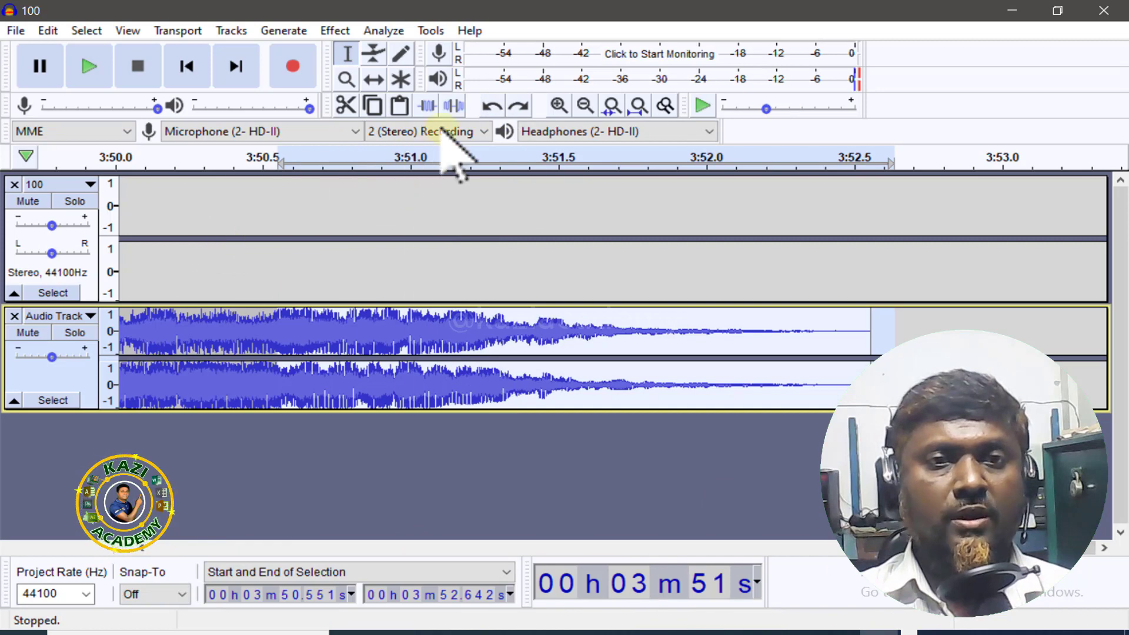
- Return to the end of the voice and play its transition into the pasted clip from about 3:26.9
left_click(584, 106)
left_click(584, 106)
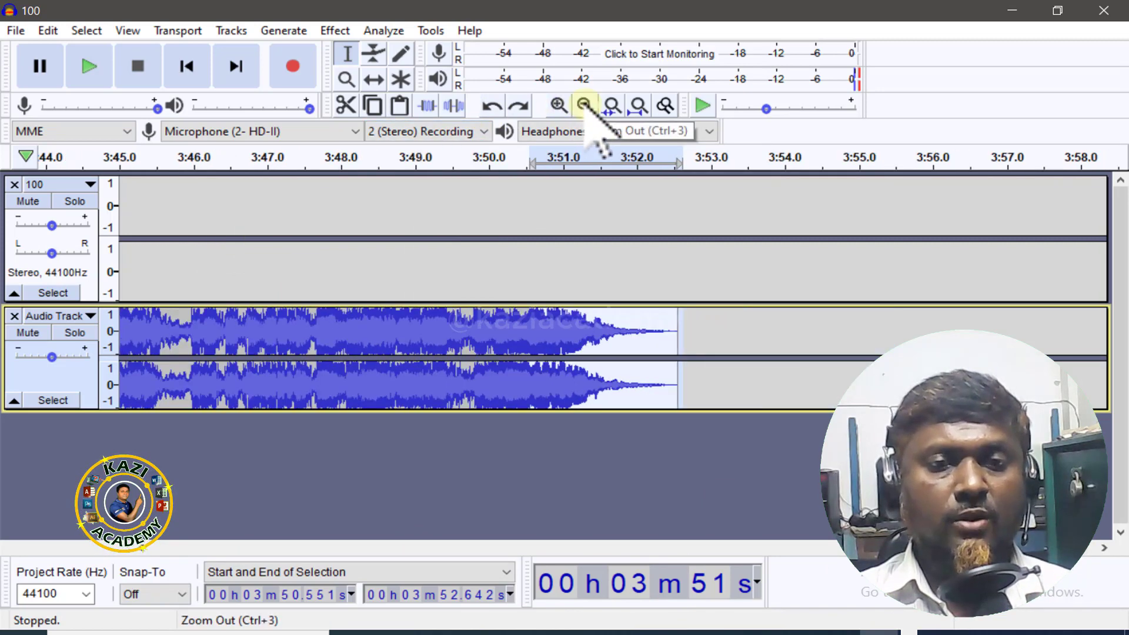
scroll(612, 294, "left", 10)
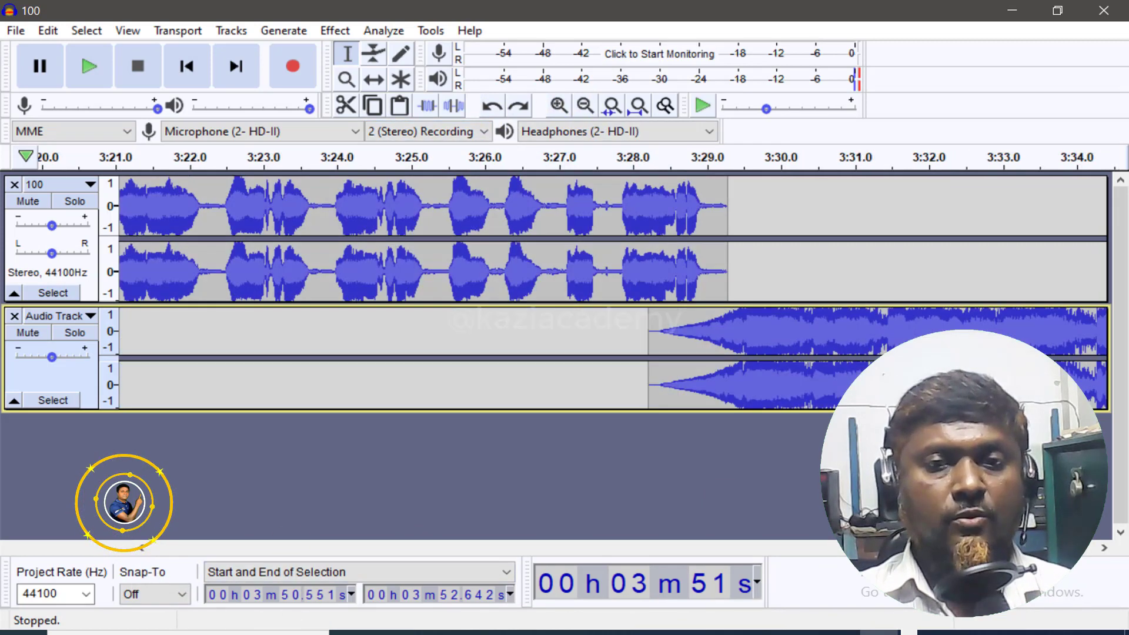
left_click(554, 334)
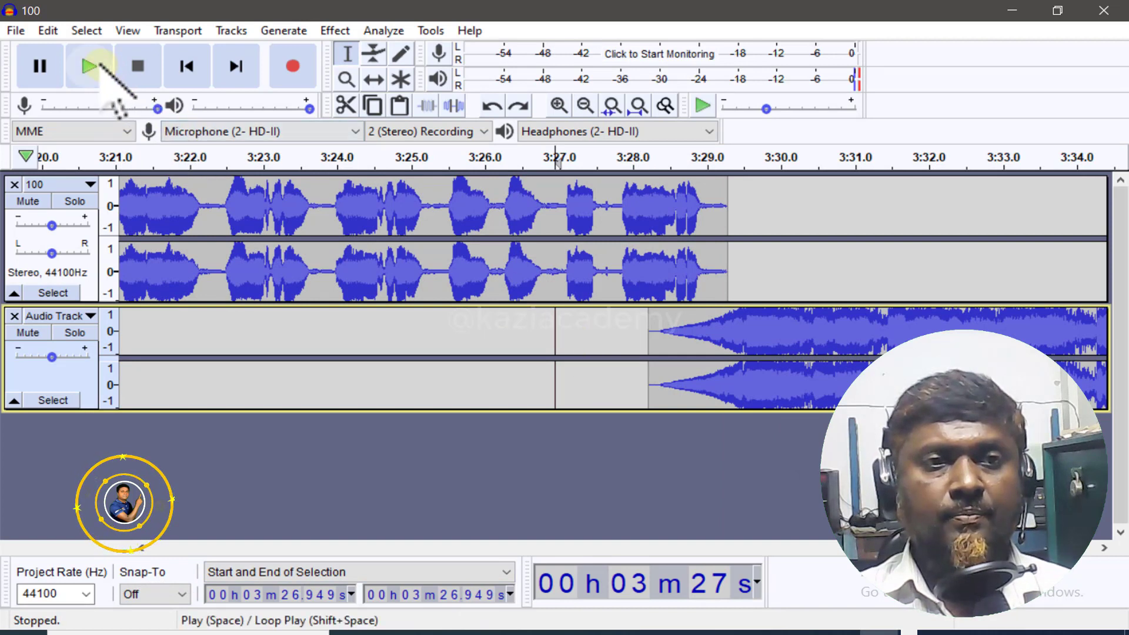
left_click(99, 63)
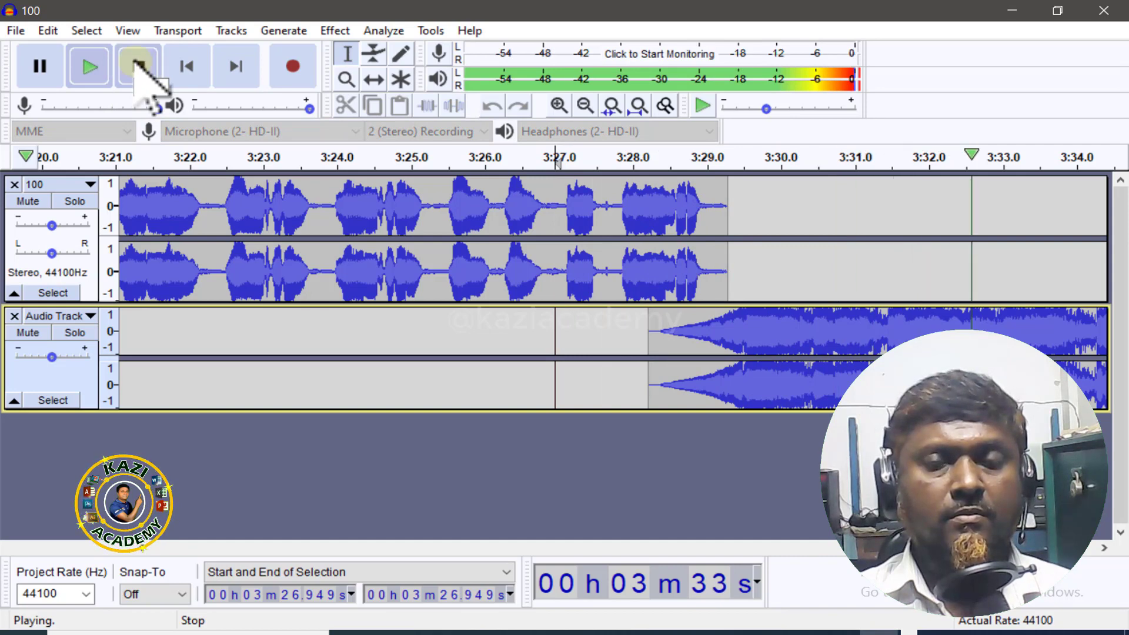
left_click(137, 66)
- Select the whole pasted clip and lower the gain of its track by a few decibels
left_click_drag(917, 340, 623, 340)
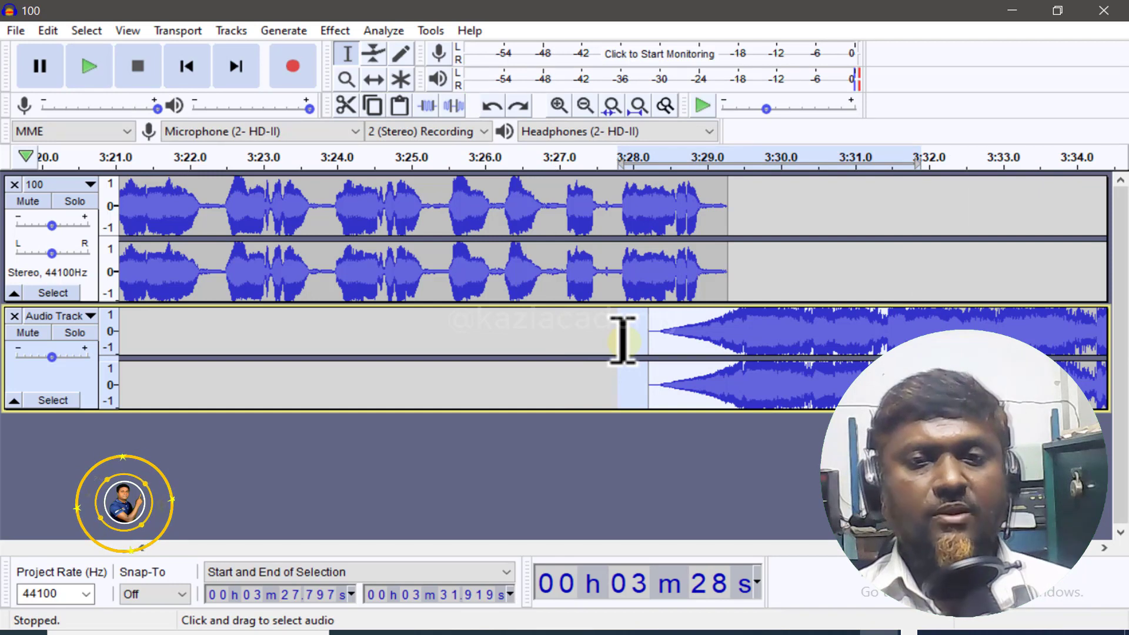
double_click(623, 340)
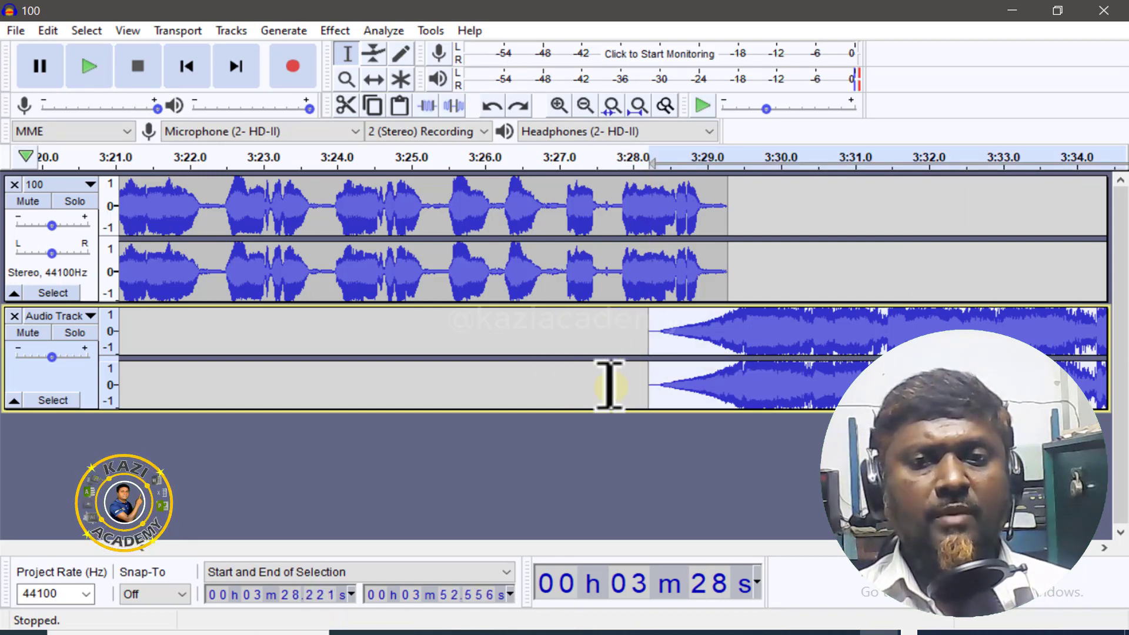
left_click(51, 357)
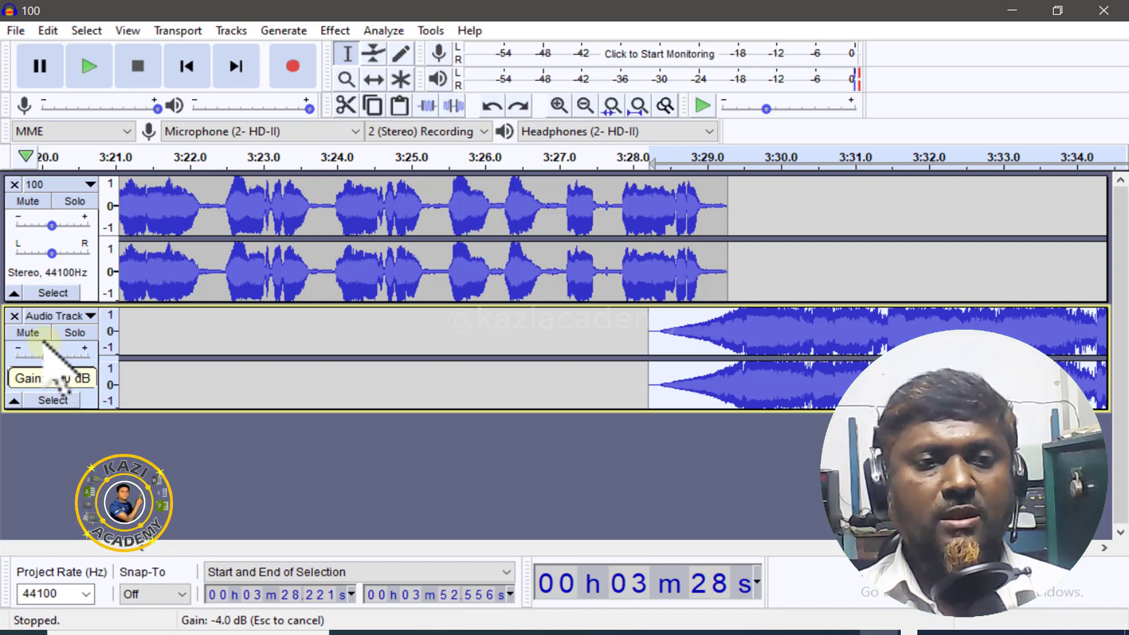
left_click_drag(42, 346, 45, 353)
- Play the transition from about 3:25.7 to check the balance between the voice and the quieter clip
left_click(462, 338)
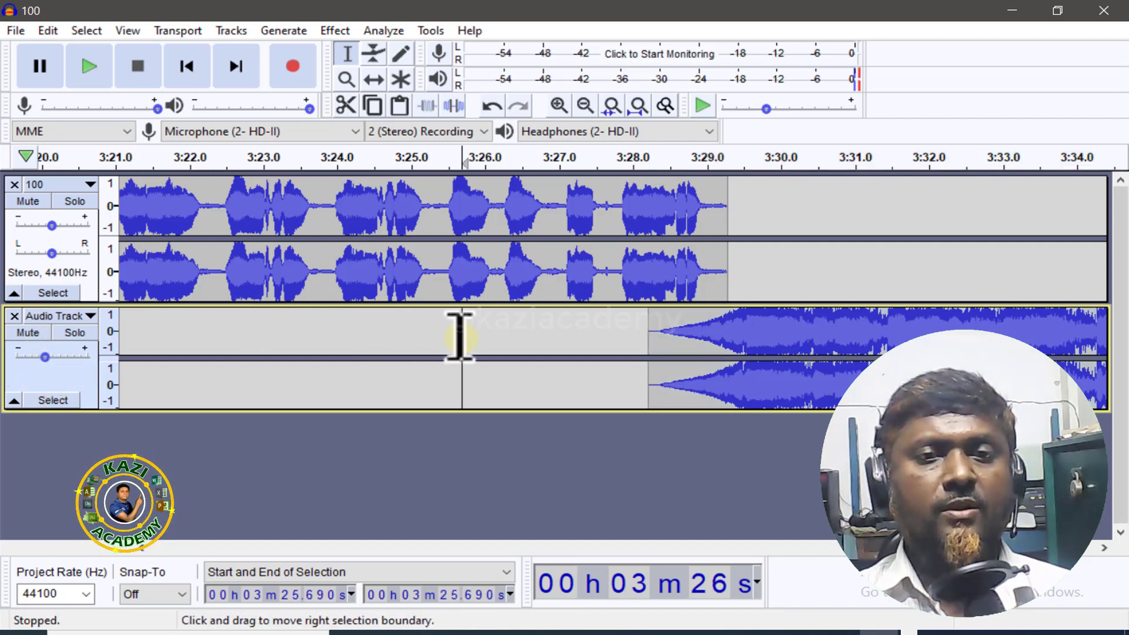
left_click(89, 66)
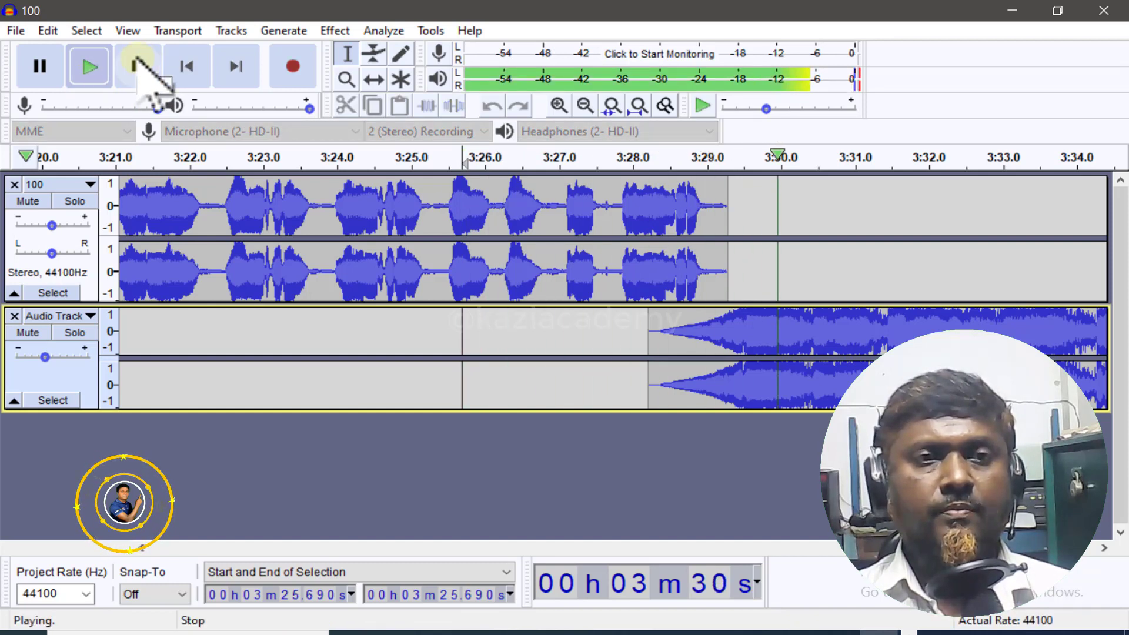
left_click(136, 65)
- Enlarge the voice track's height and listen to its first 25 seconds from the start of the project
left_click(187, 66)
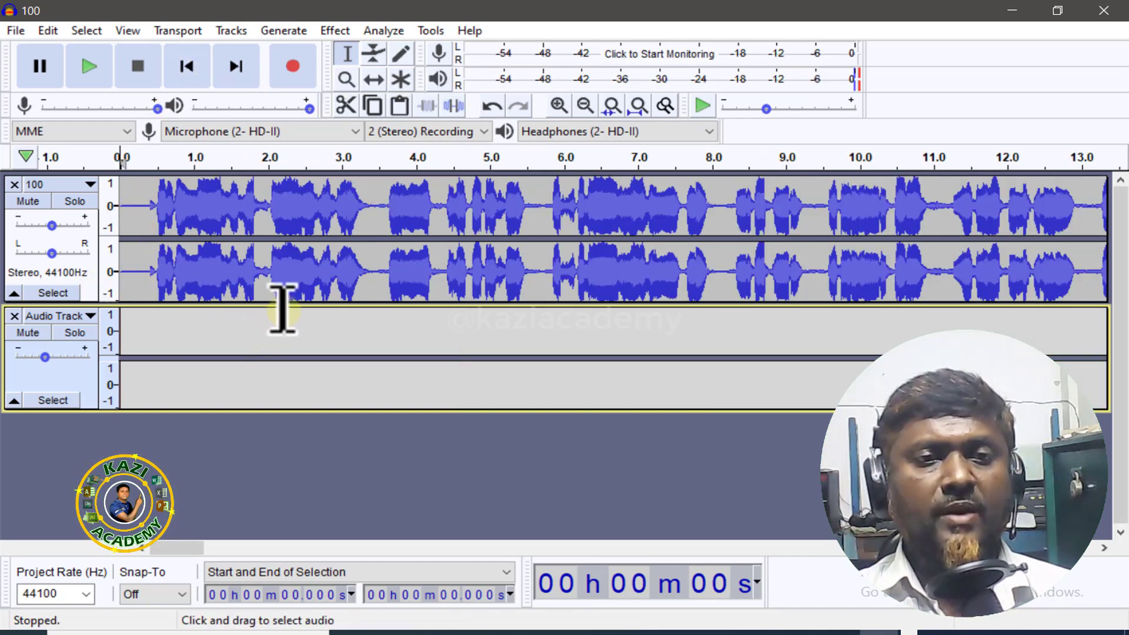
left_click_drag(282, 305, 292, 449)
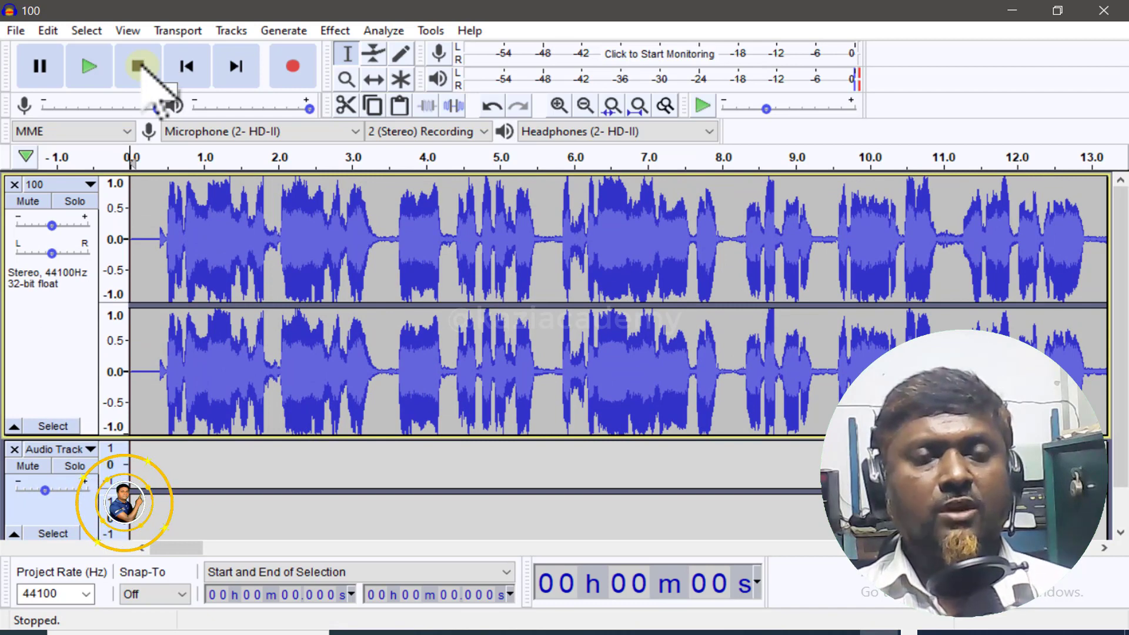
left_click(140, 234)
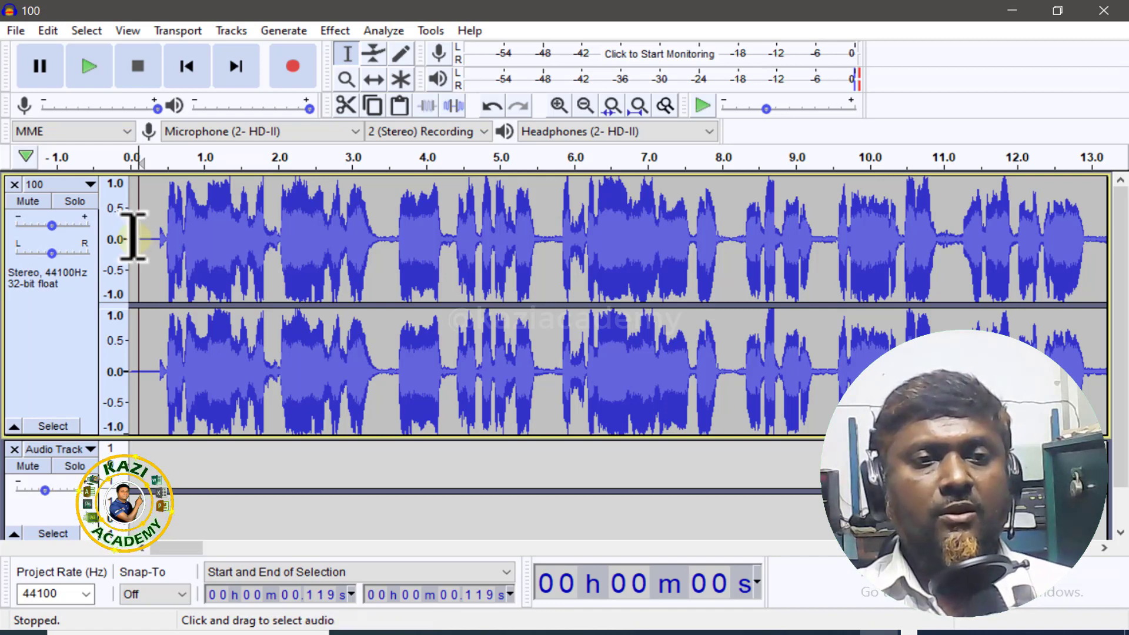
left_click(135, 237)
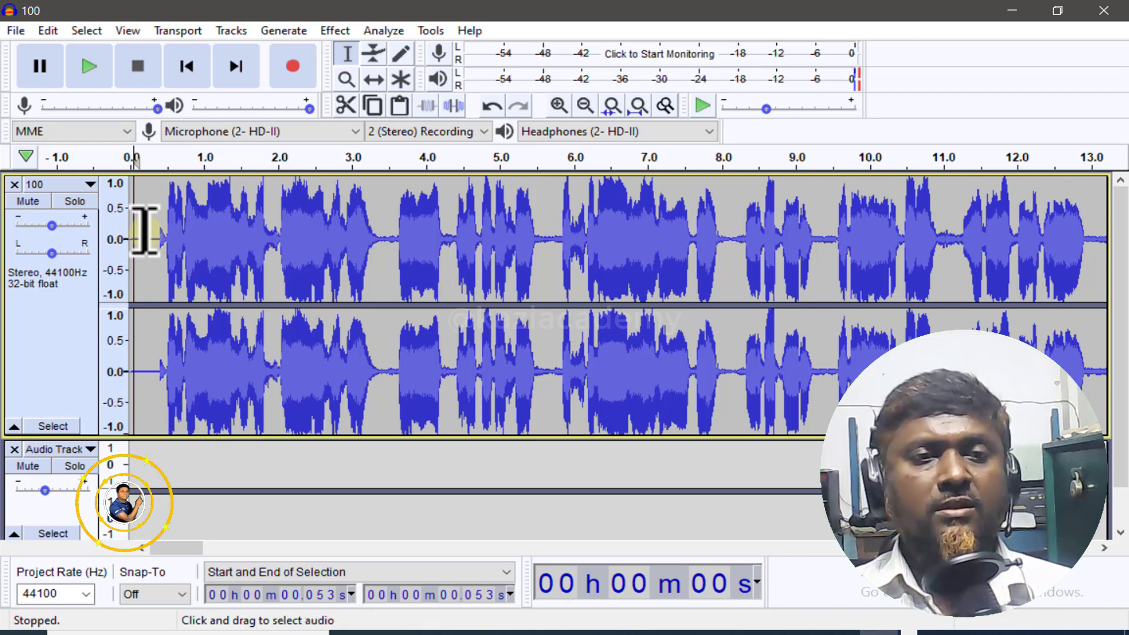
left_click(146, 231)
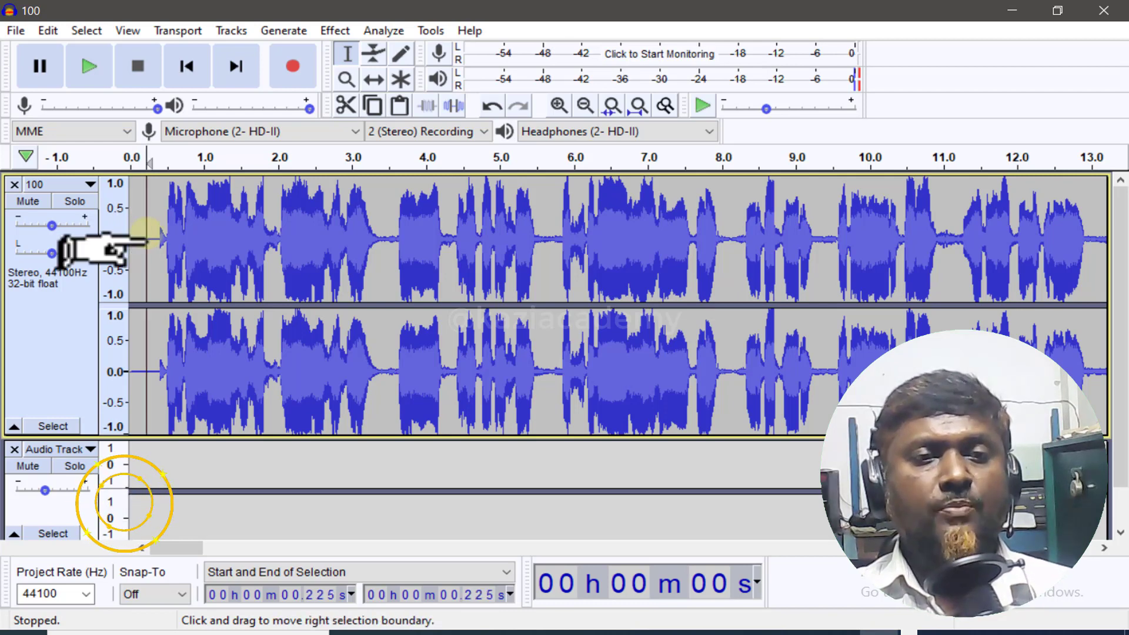
left_click(134, 236)
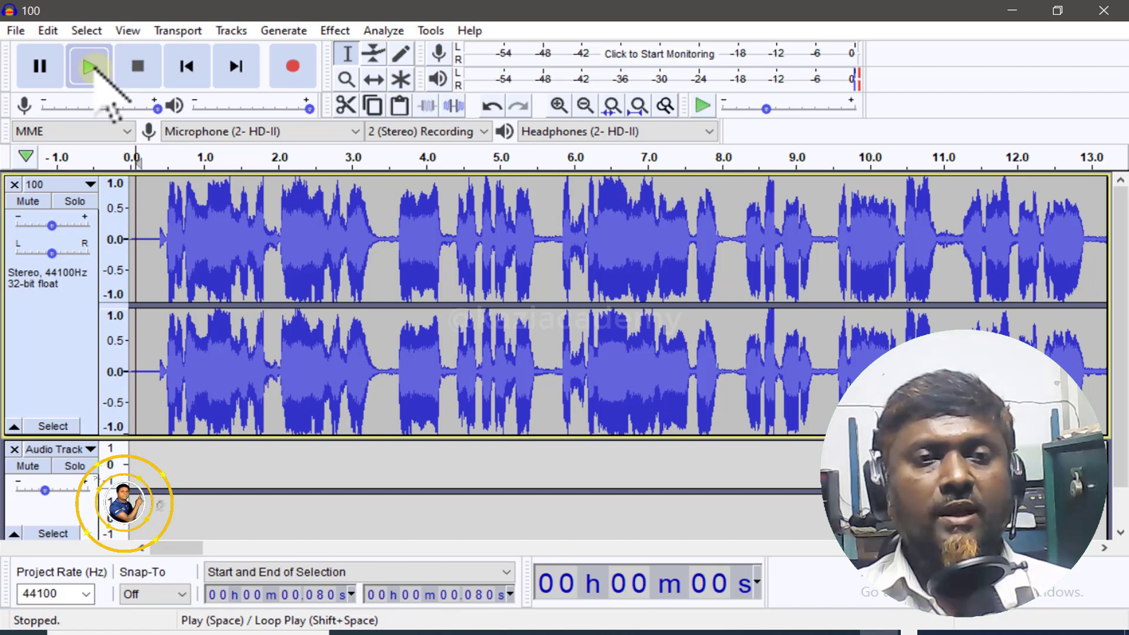
left_click(91, 66)
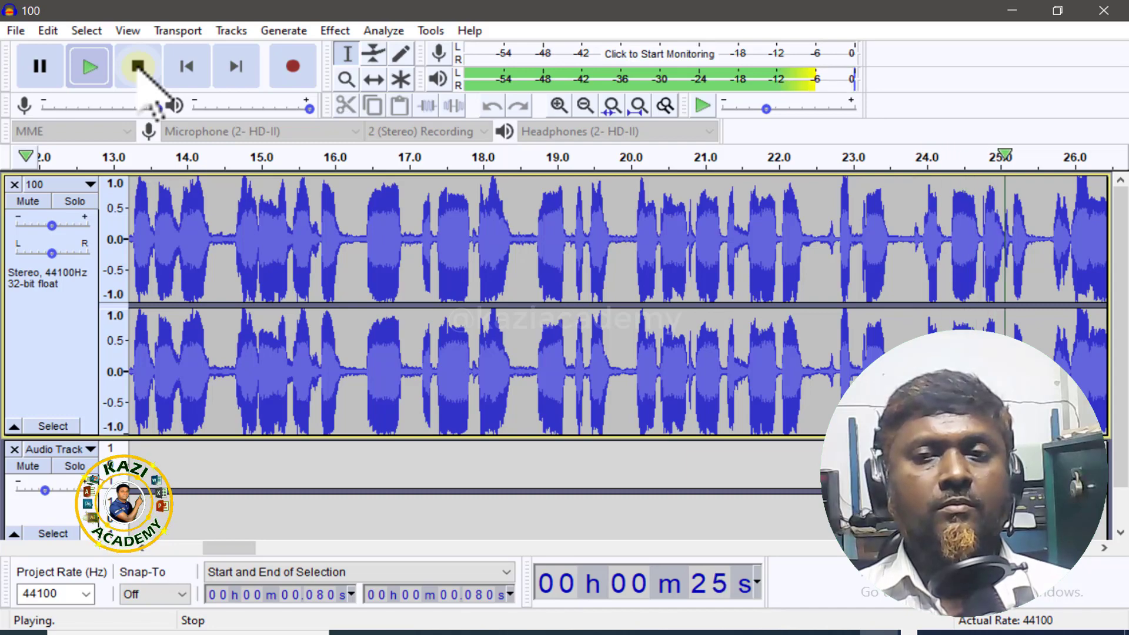
left_click(139, 66)
left_click(229, 235)
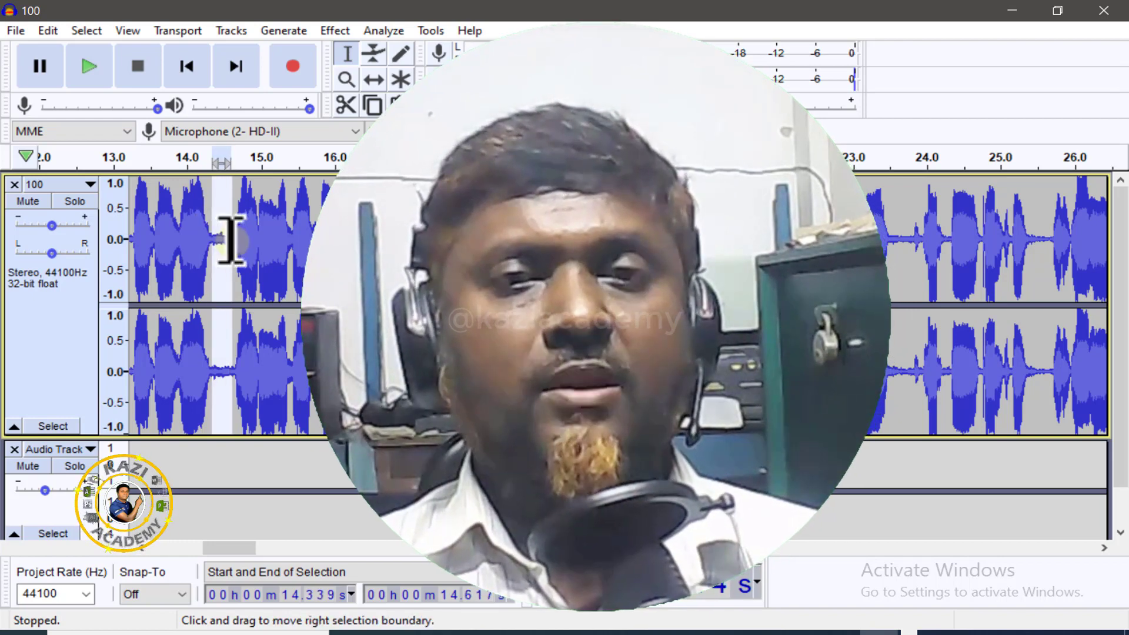
left_click(218, 230)
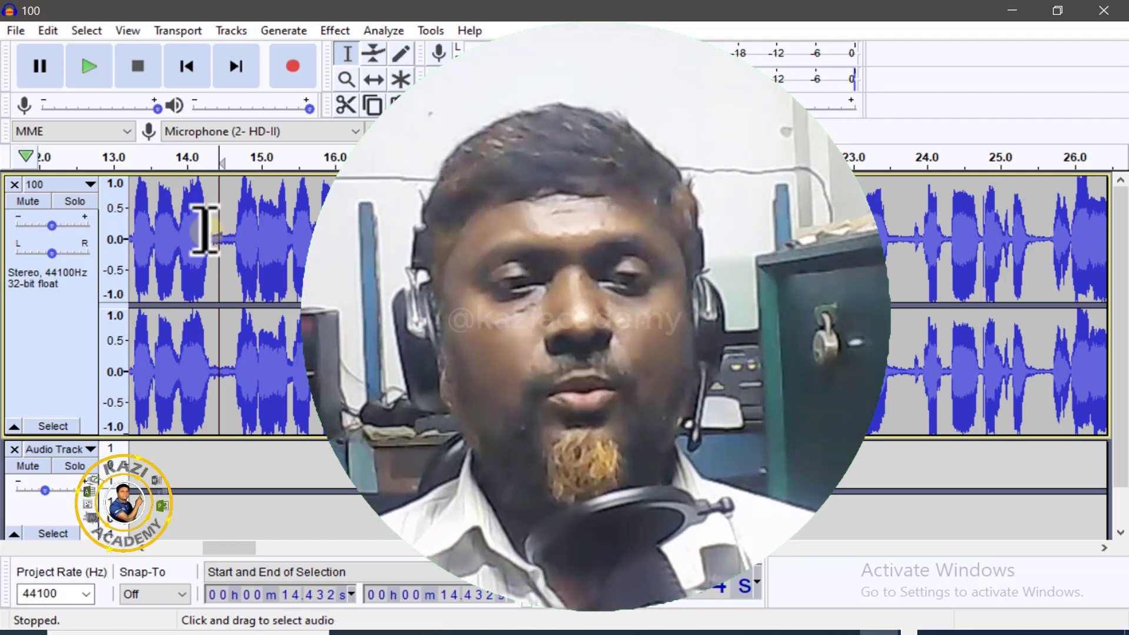
left_click_drag(165, 202, 356, 223)
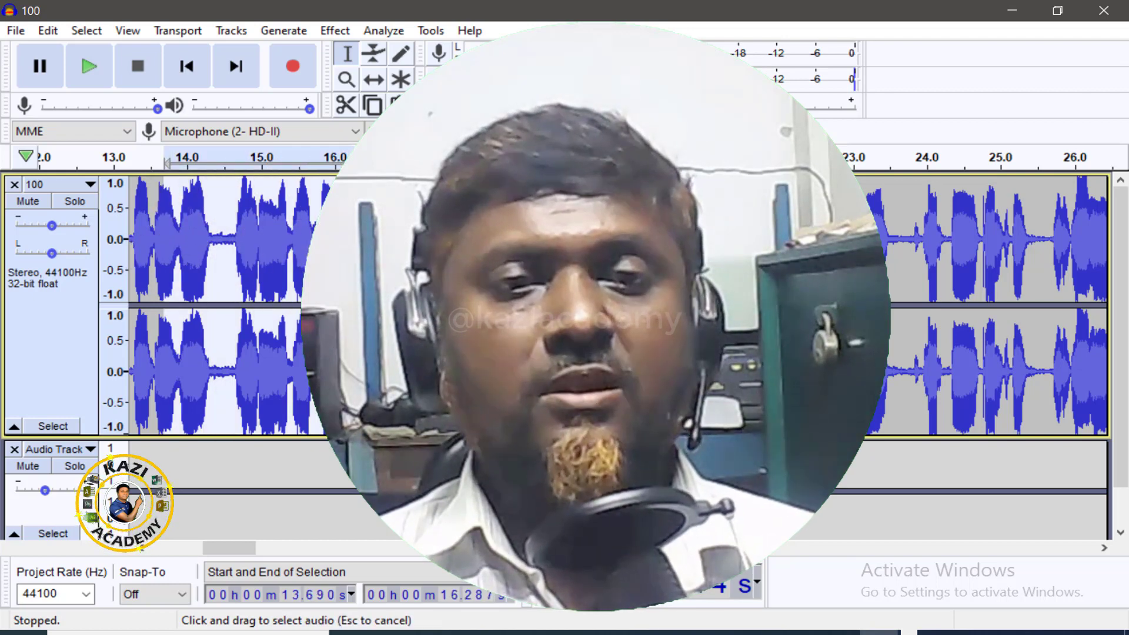
left_click(353, 222)
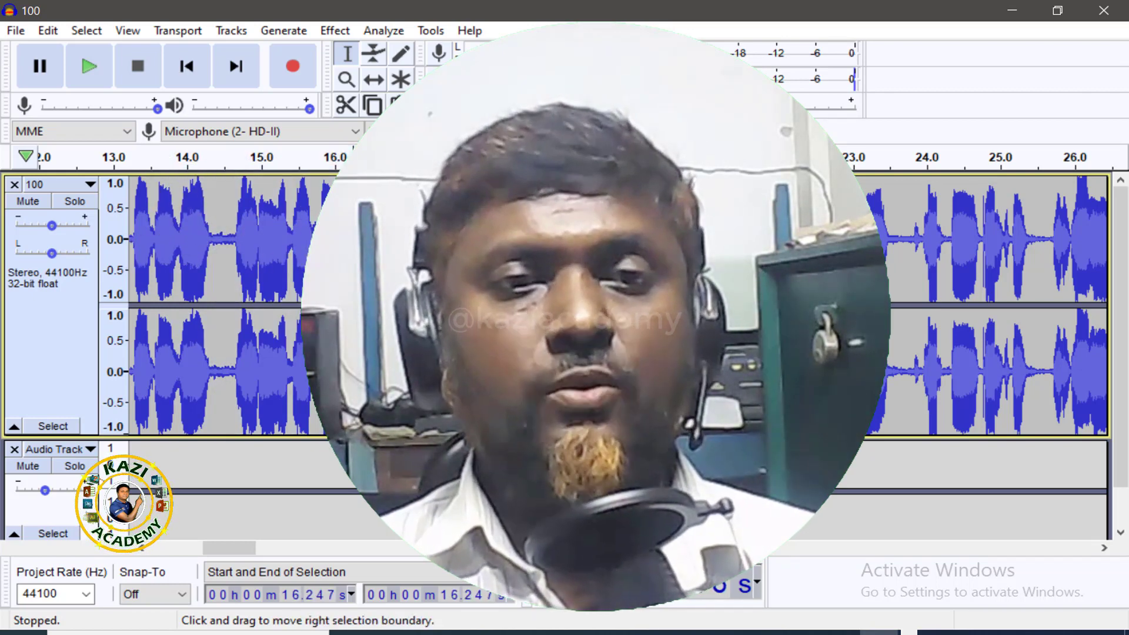
left_click_drag(215, 230, 353, 230)
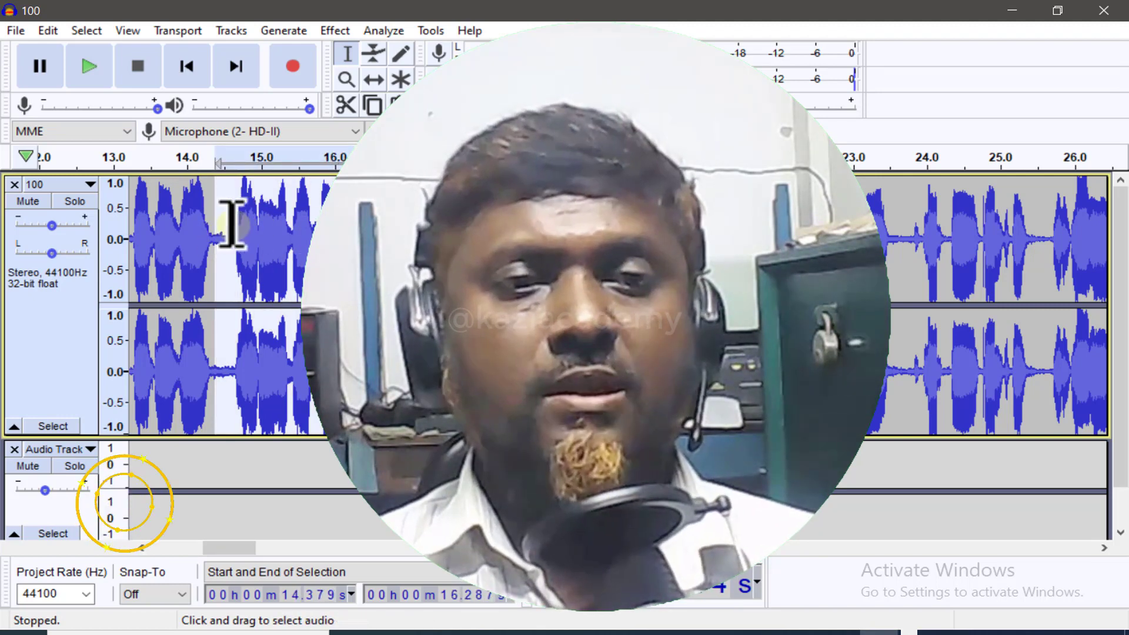
left_click_drag(230, 222, 364, 222)
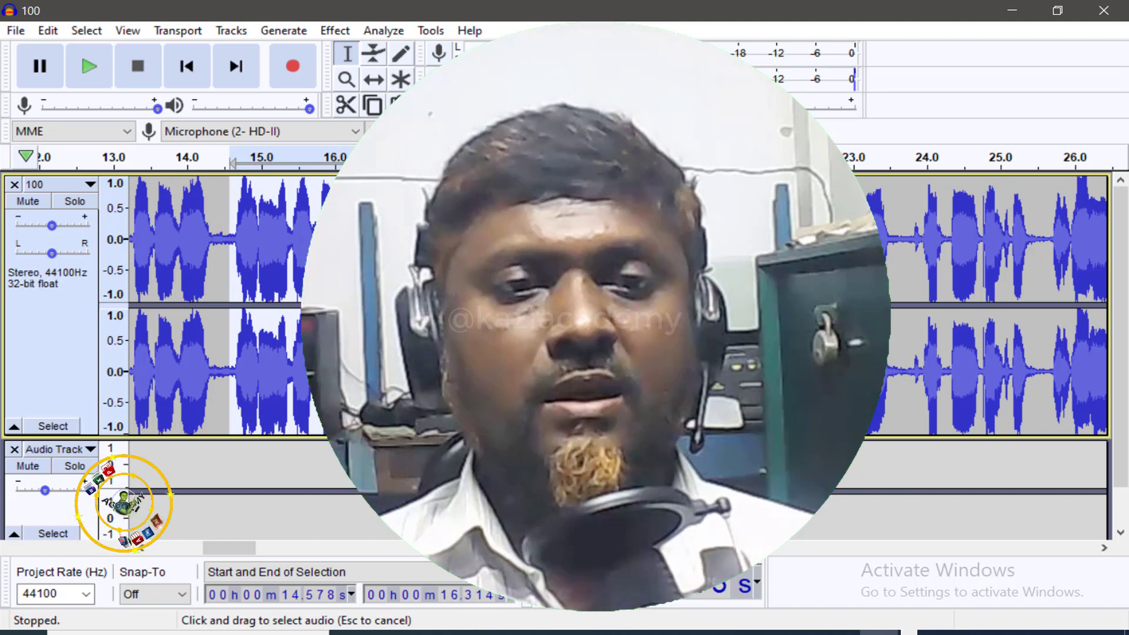
left_click(225, 222)
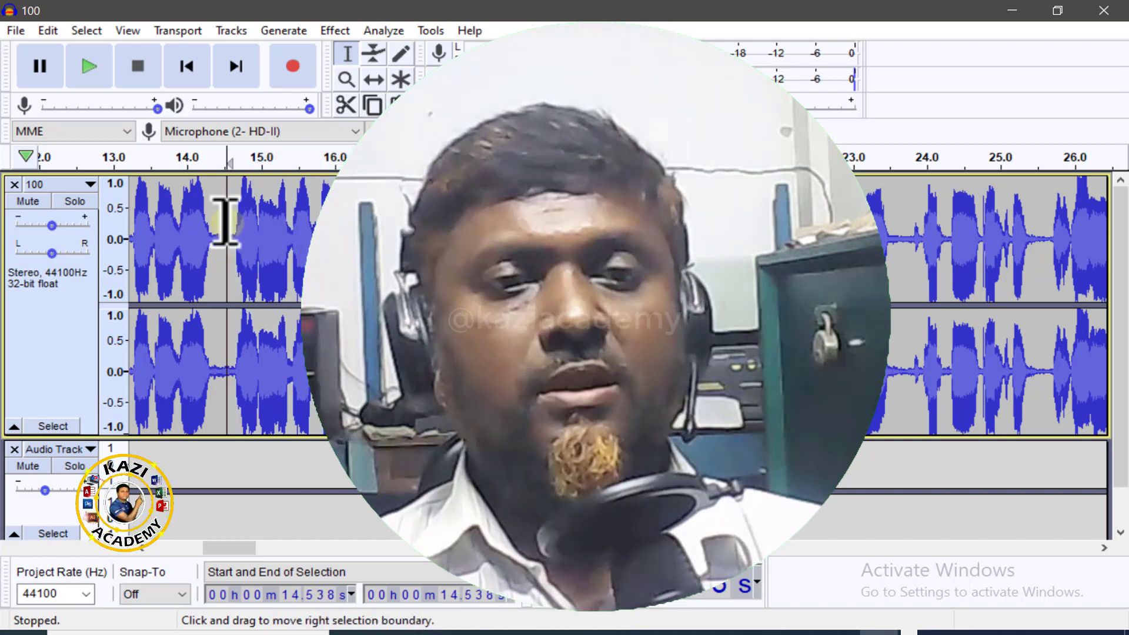
left_click(359, 222)
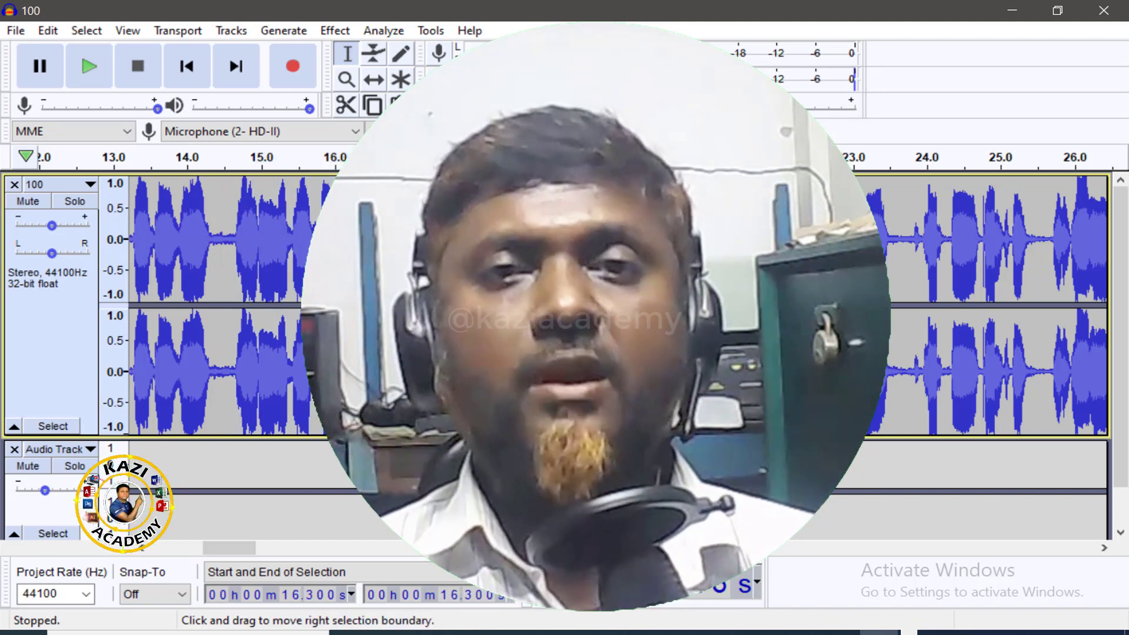